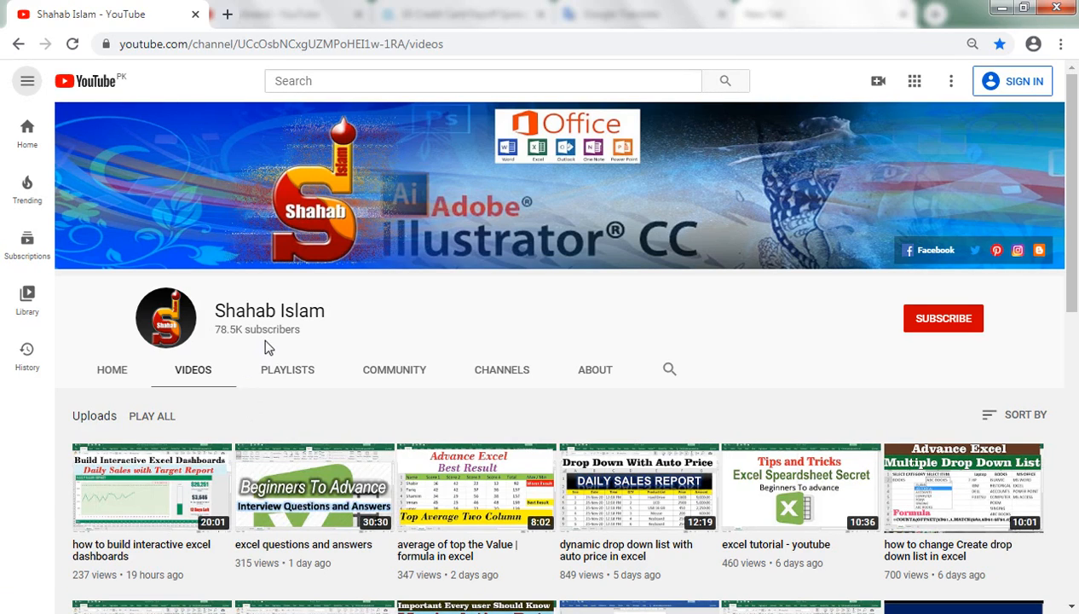
Switch to the Excel workbook and widen column C to about twice its width
key("alt+Tab")
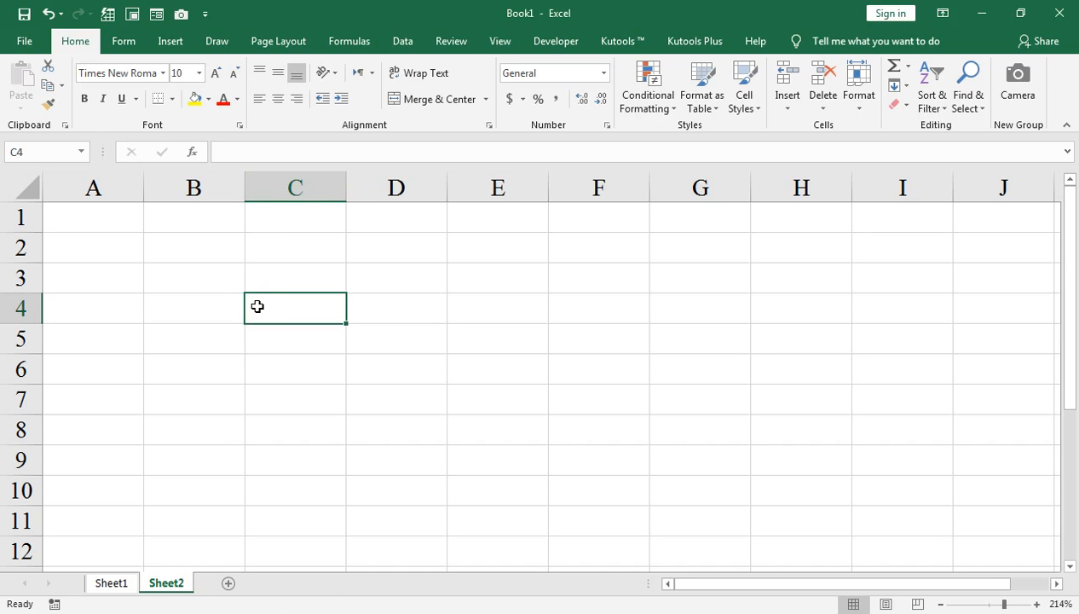
left_click(365, 186)
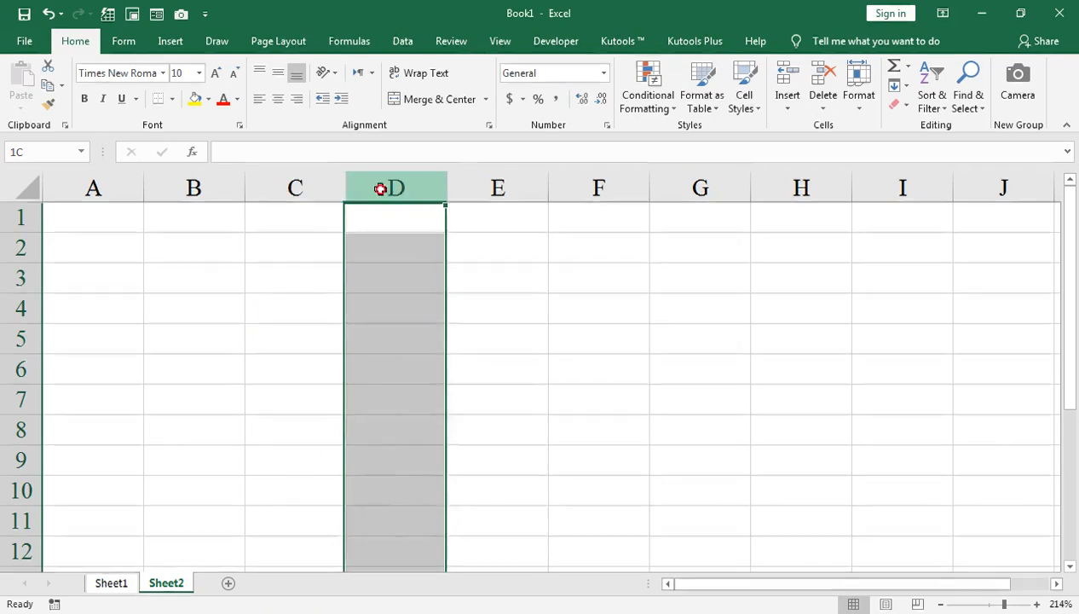
left_click_drag(346, 185, 449, 188)
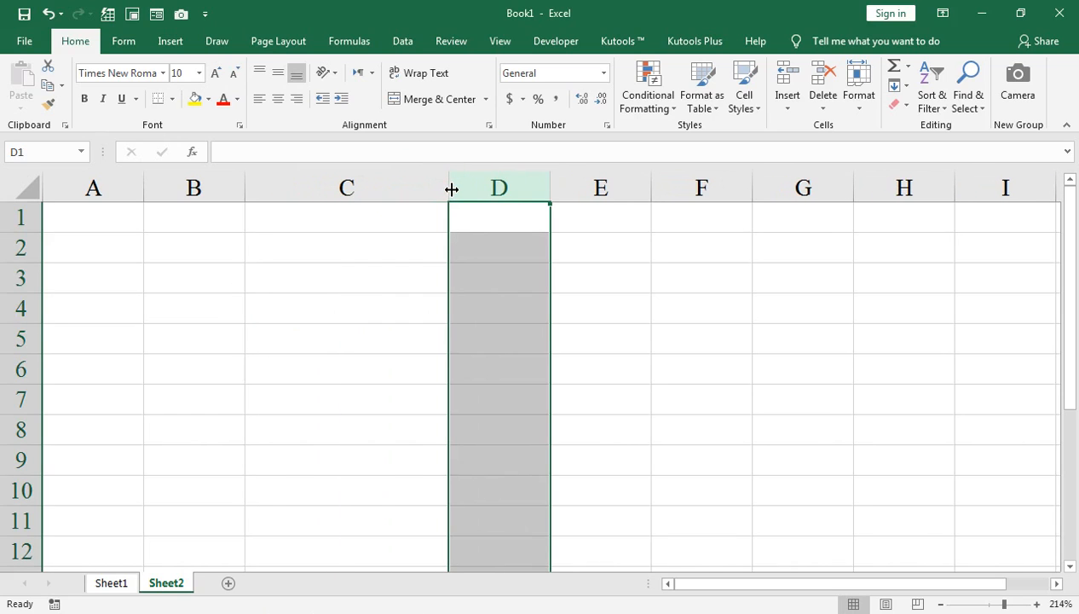
Enter the labels Credit Card Balance, Payments and Annual Interest Rate in cells C4 to C6
left_click(323, 300)
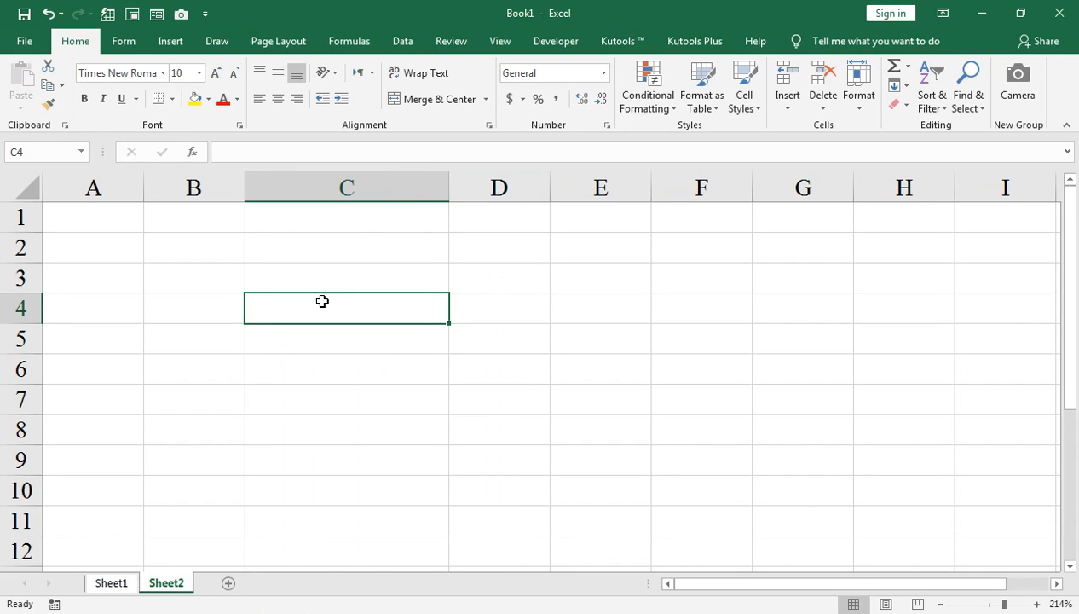
type("Credit C")
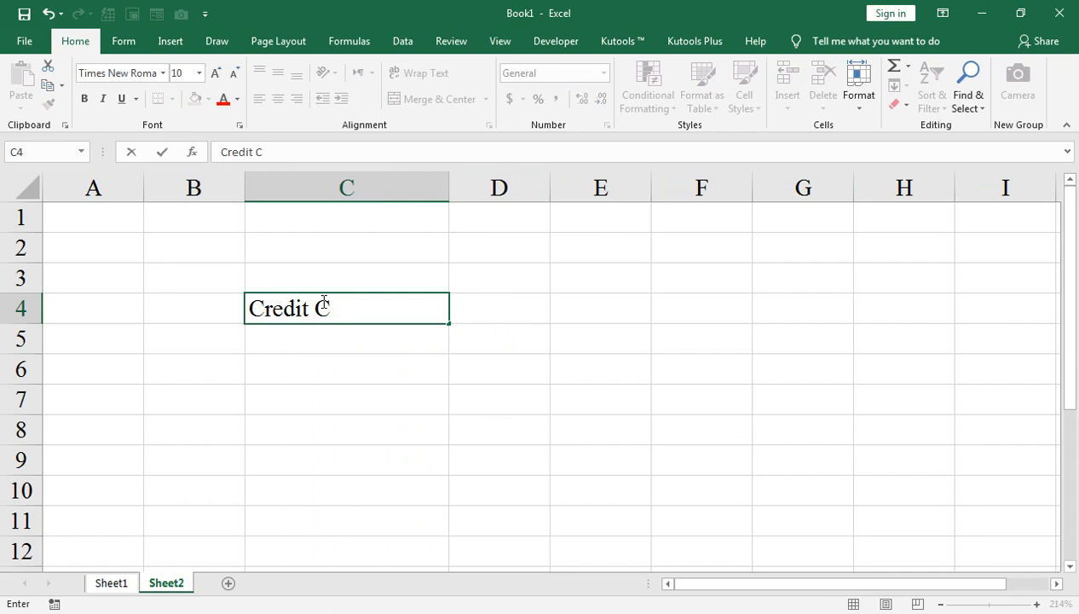
type("ard Balanc")
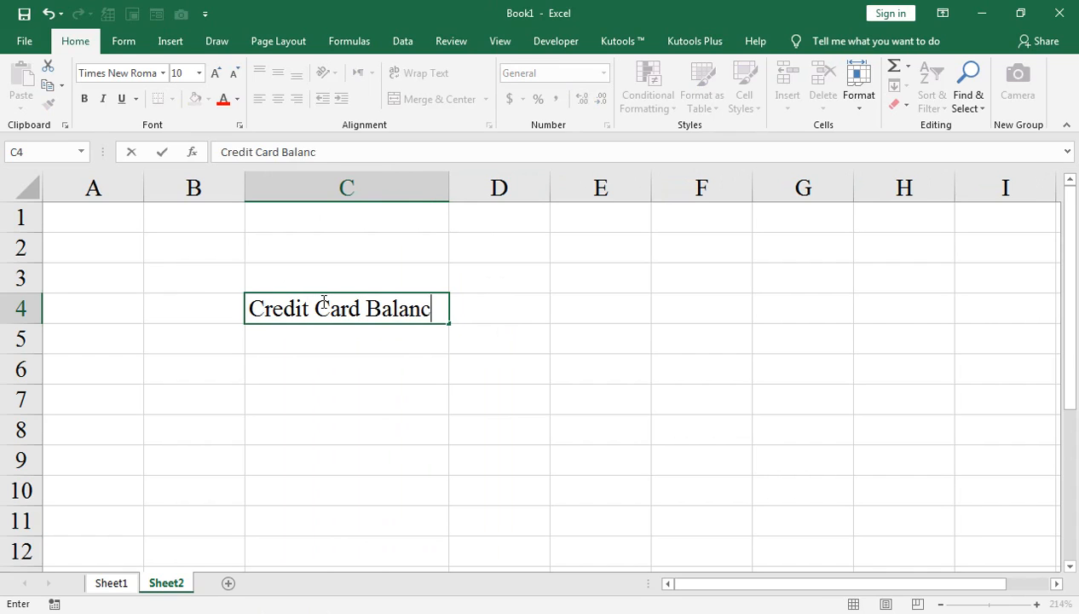
type("e")
key("Tab")
key("Return")
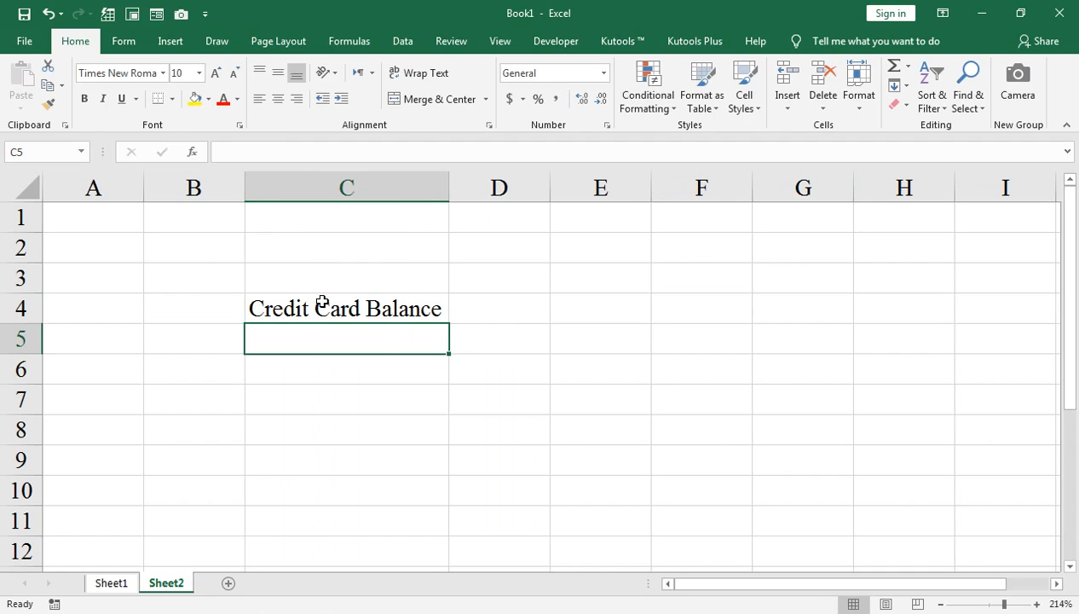
type("Payments")
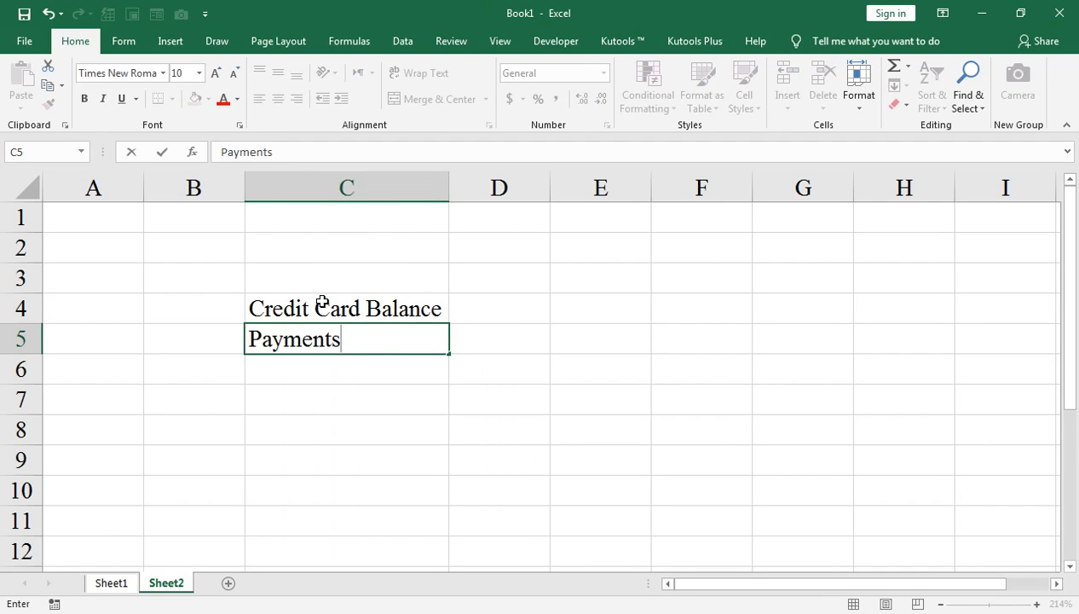
key("Return")
type("Annual")
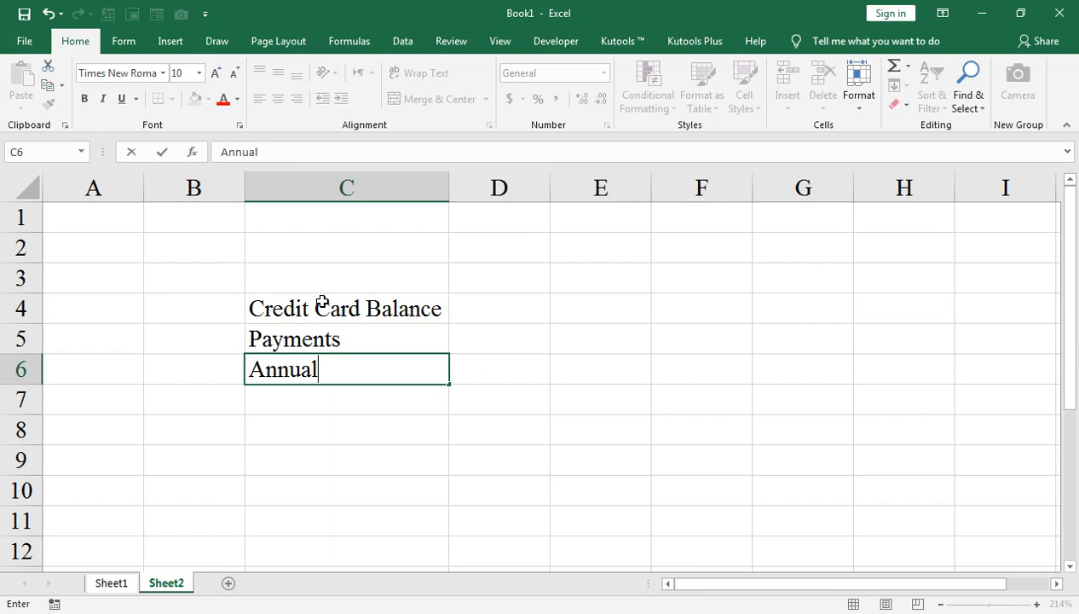
type(" Interest Rate")
key("Tab")
Enter 1000 as the credit card balance in D4 and 200 as the payments in D5
key("Up")
key("Up")
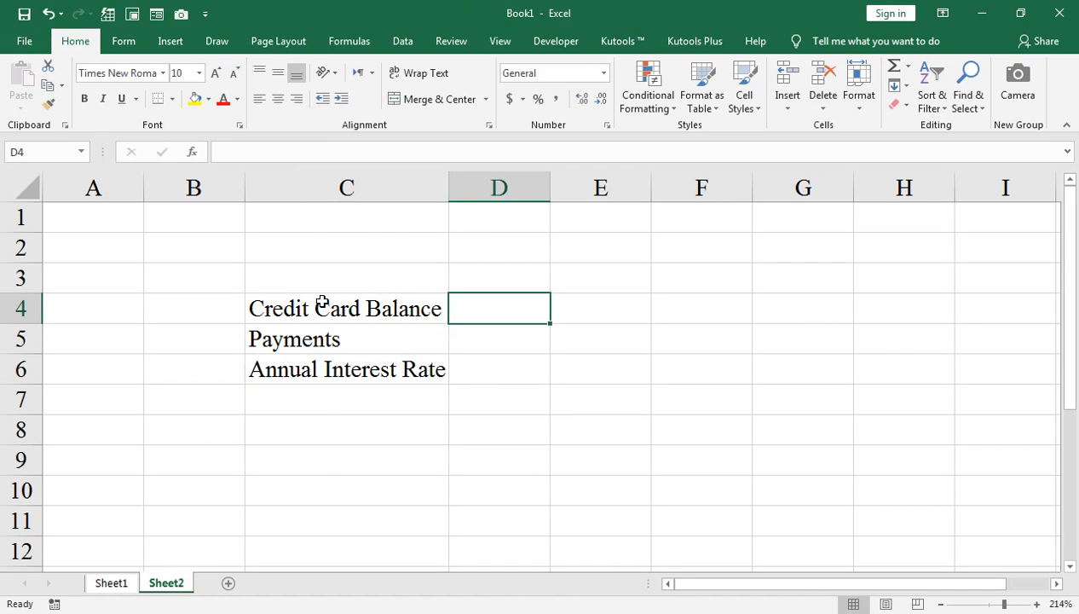
type("1000")
key("Return")
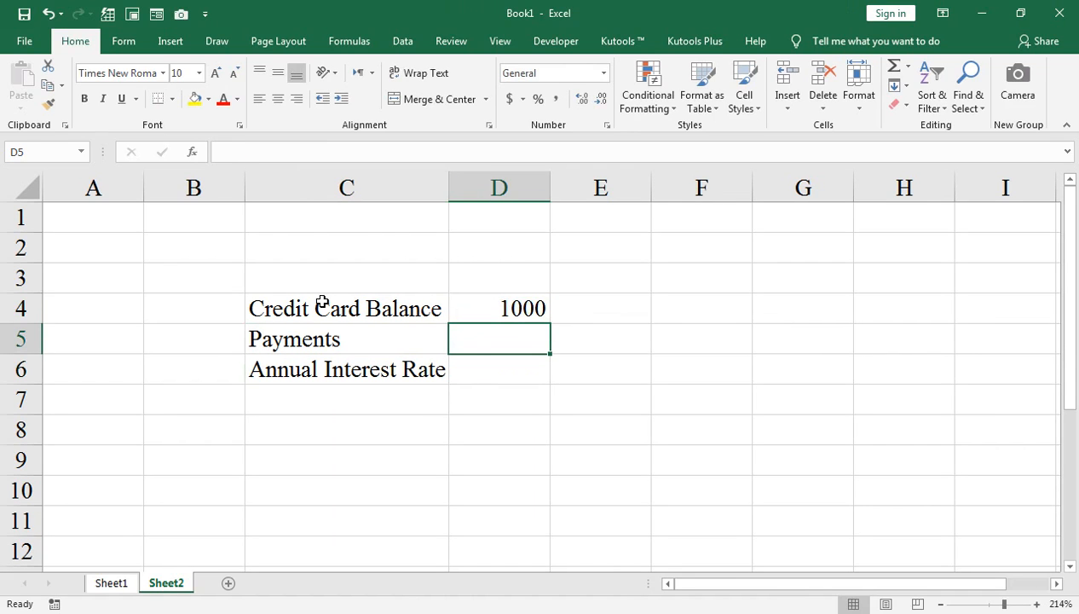
type("000")
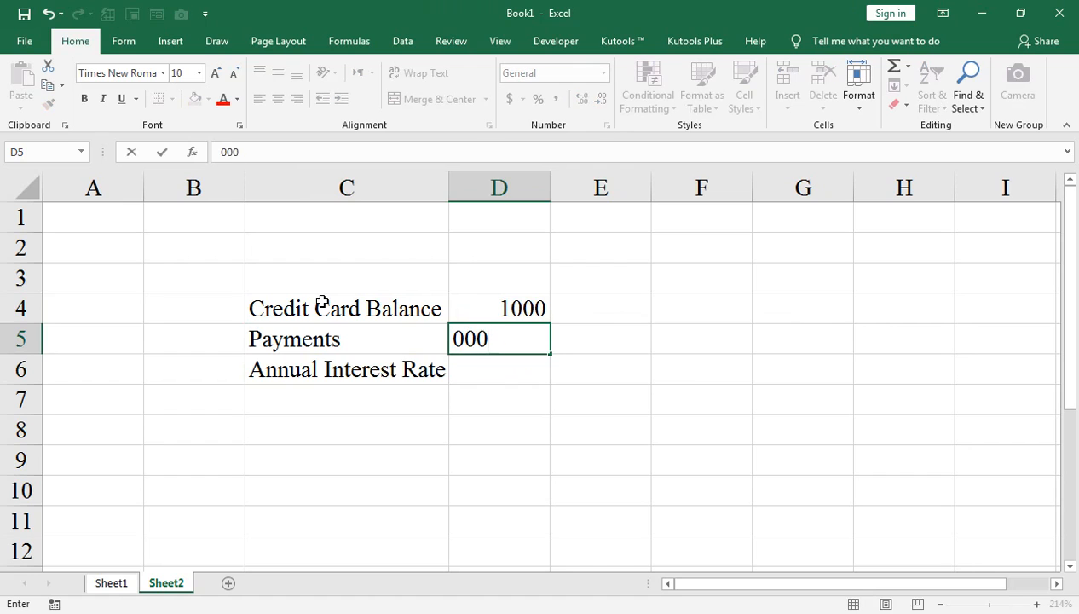
key("BackSpace")
key("BackSpace")
key("BackSpace")
type("2000")
key("Return")
key("Up")
key("BackSpace")
key("Return")
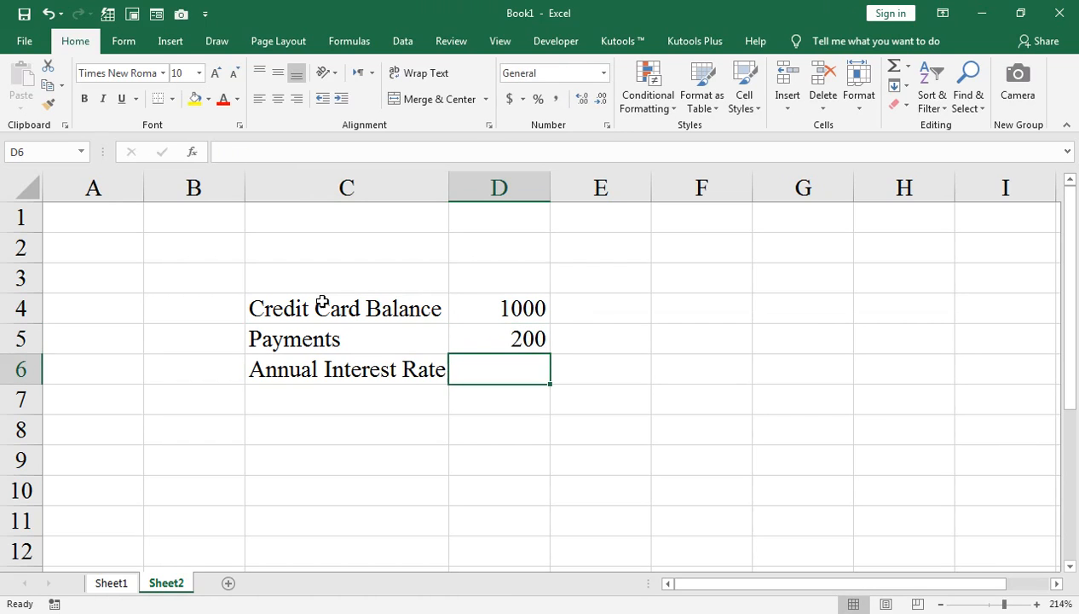
Enter 14.99% as the annual interest rate in D6
type("1")
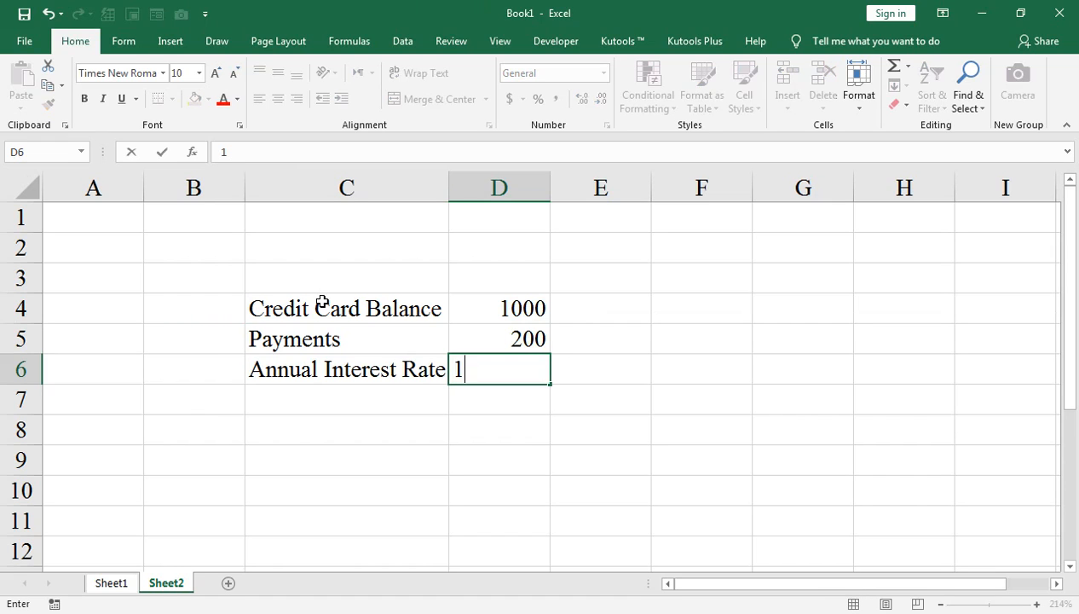
type("4.99")
key("Return")
key("Up")
key("Down")
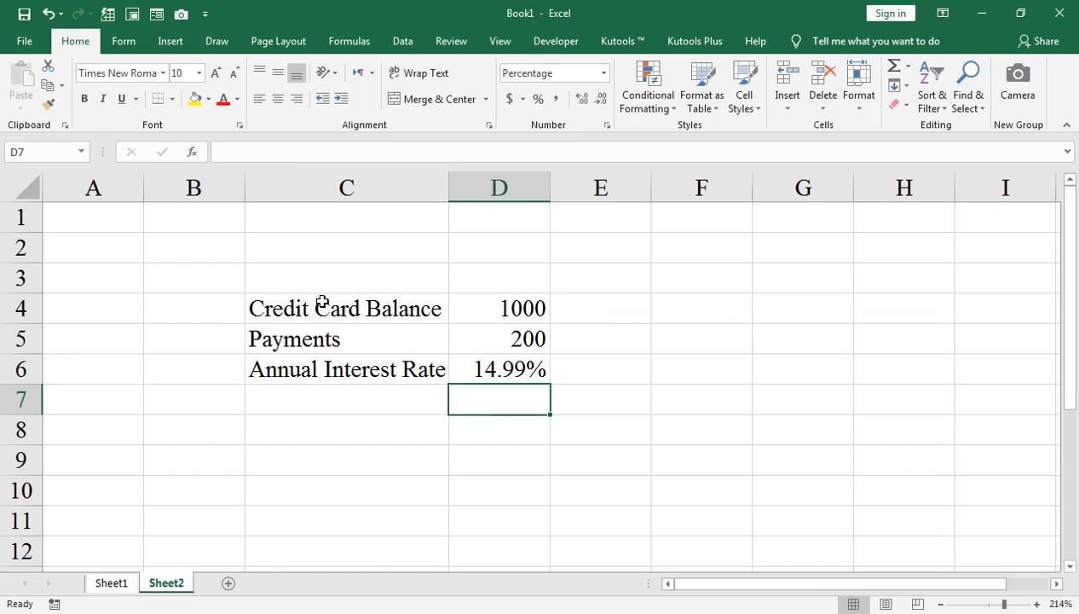
Add a thick outside border around the empty cell D7 below the interest rate
key("Left")
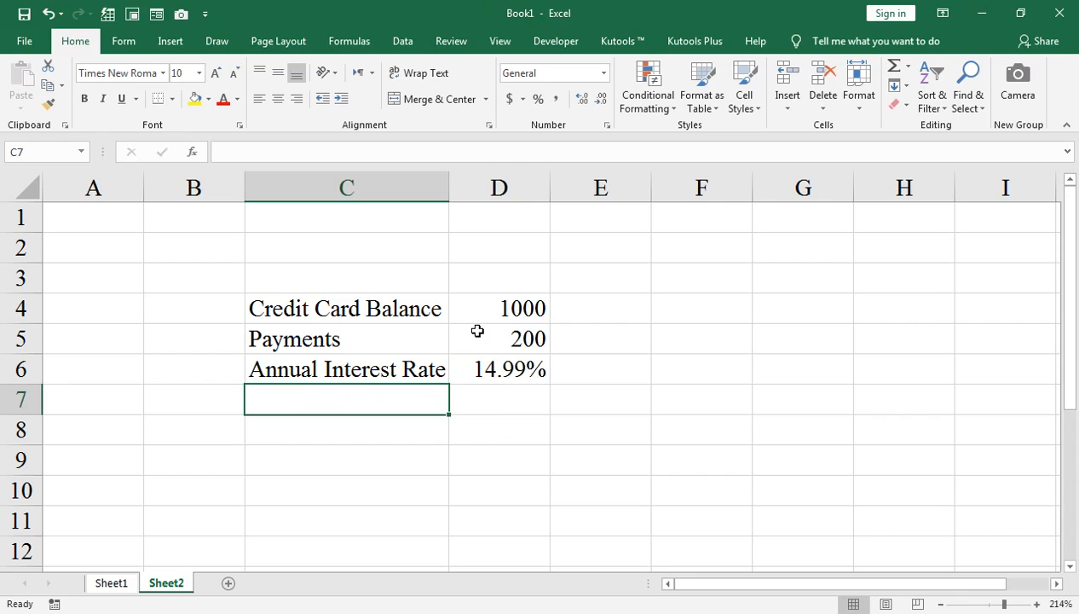
left_click(482, 390)
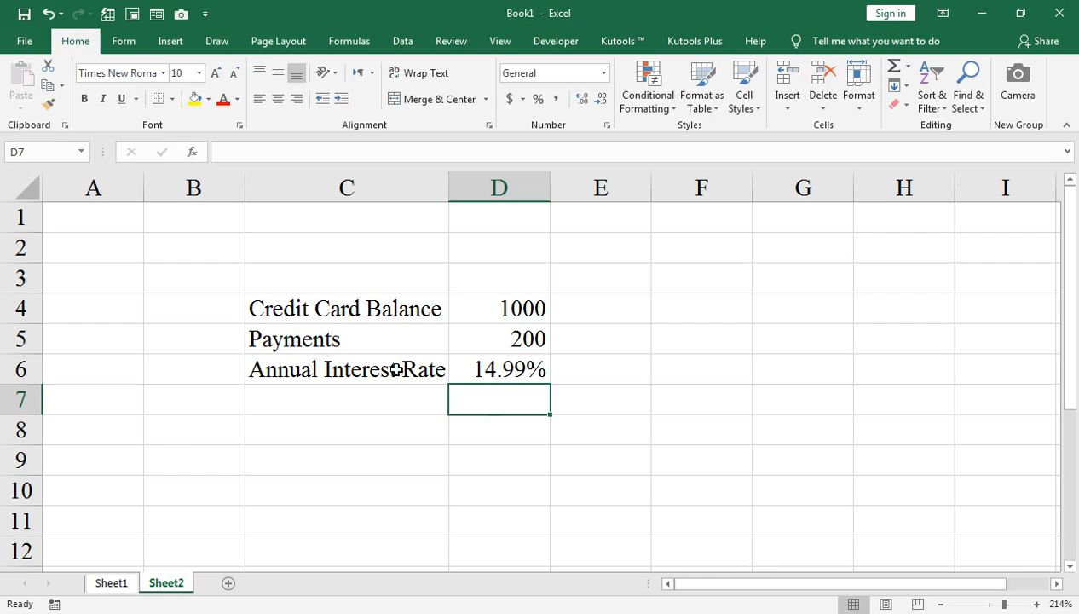
left_click(171, 99)
left_click(192, 283)
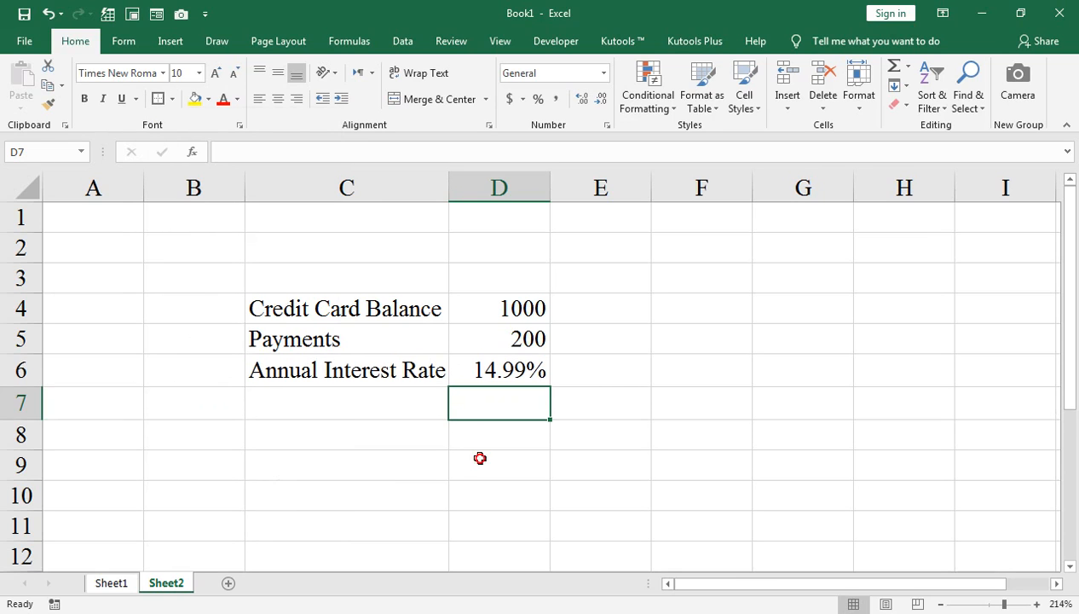
left_click(477, 457)
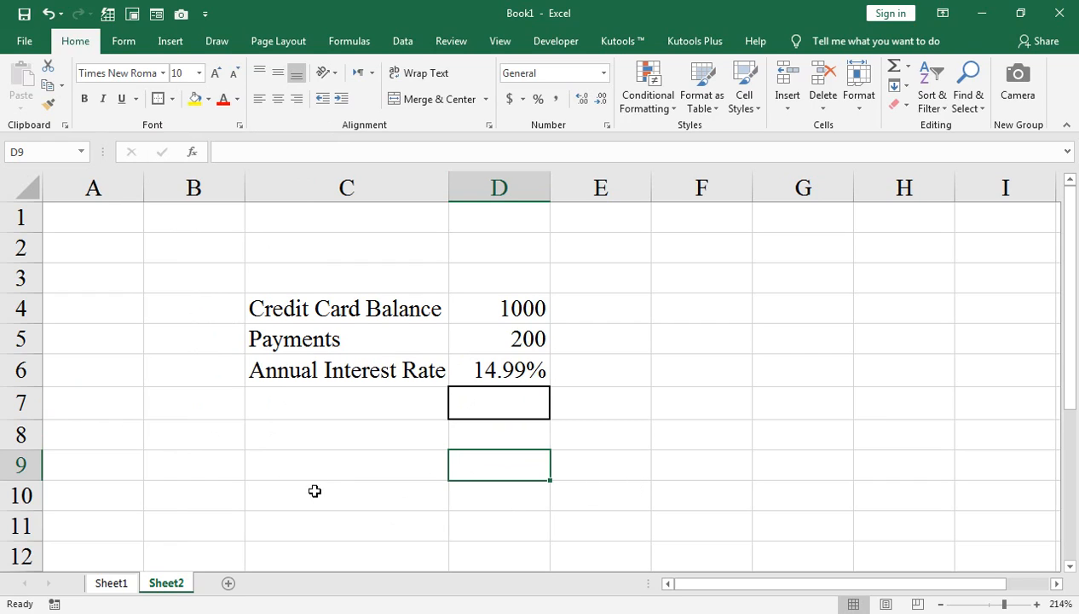
Enter the column headers Period, Payments and Interest in cells C9 to E9
left_click(309, 464)
type("Perio")
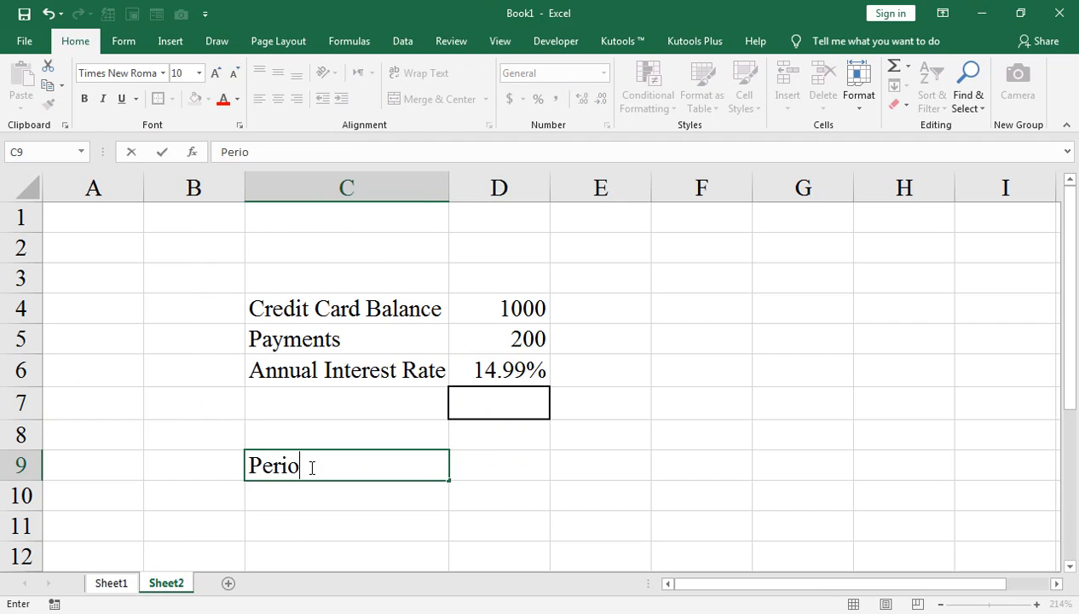
type("d")
key("Tab")
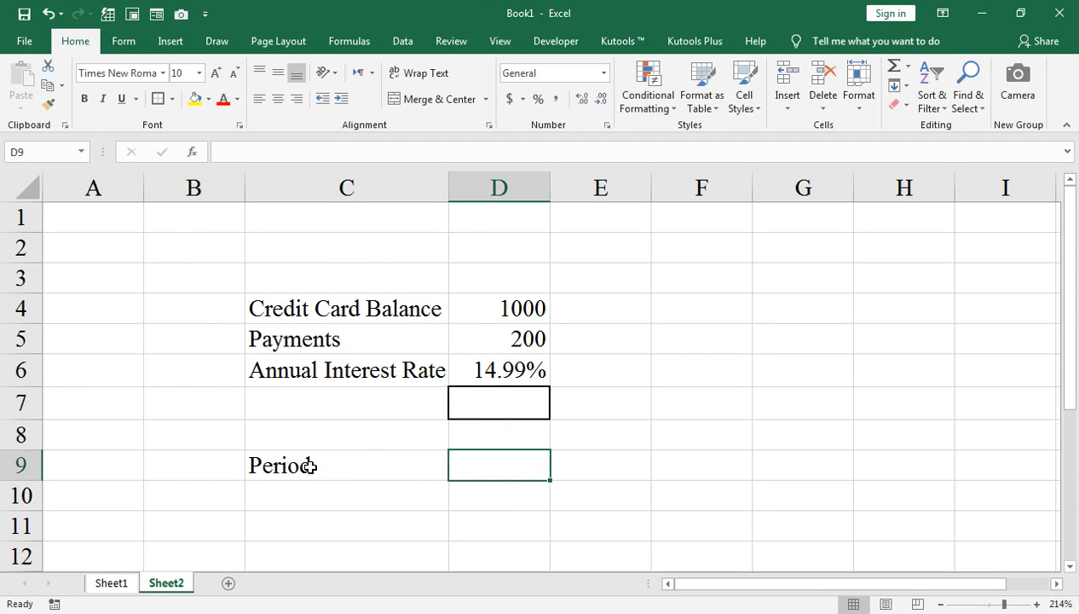
type("Paymne")
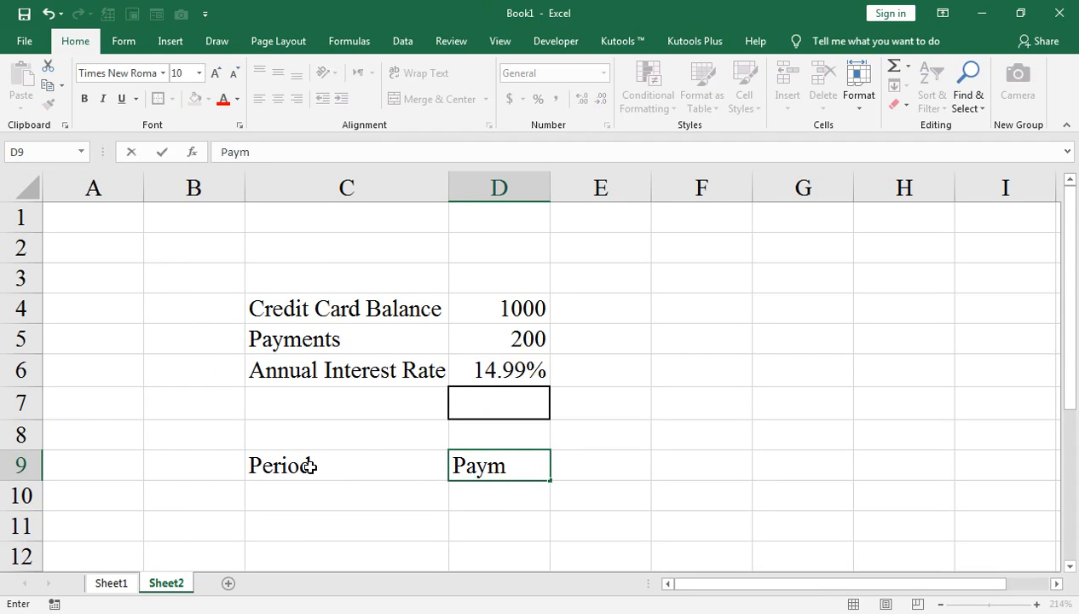
key("BackSpace")
key("BackSpace")
type("ents")
key("Tab")
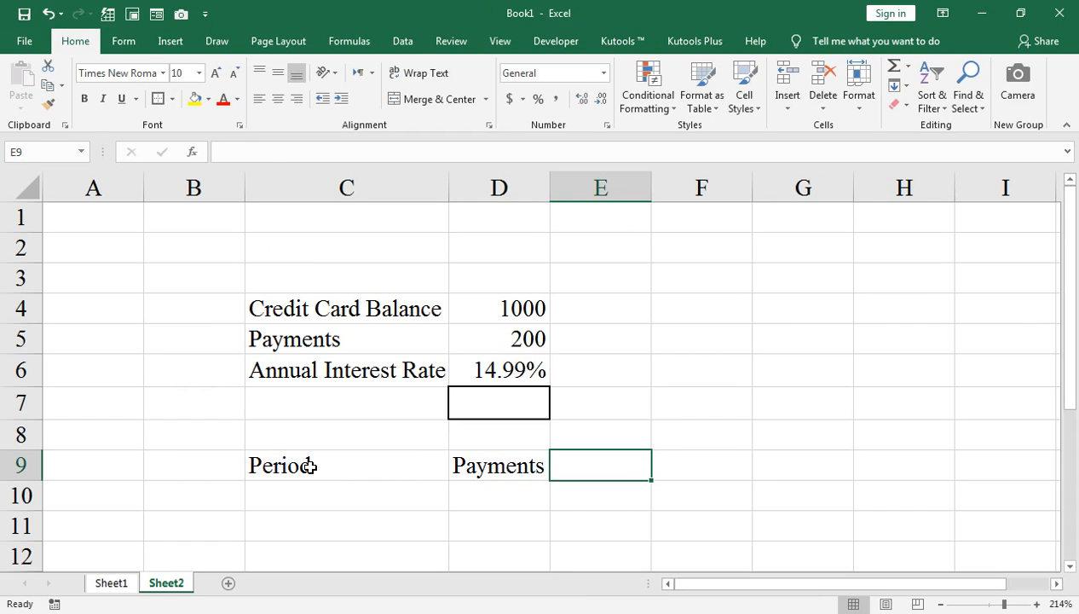
type("Interest")
key("Tab")
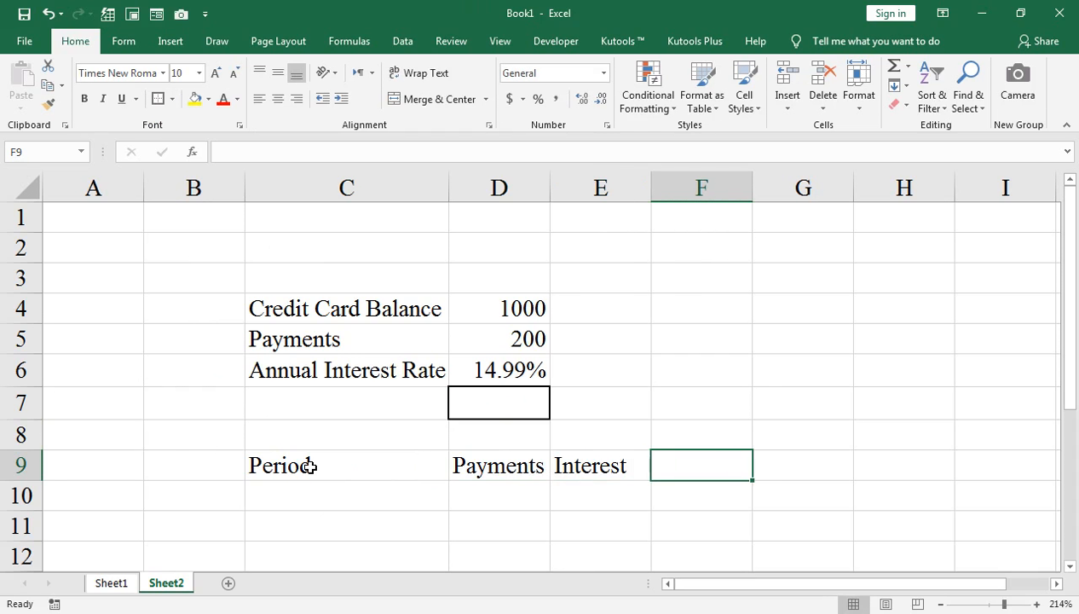
Add the column headers Principal in F9 and Extra Payments in G9
type("Pric")
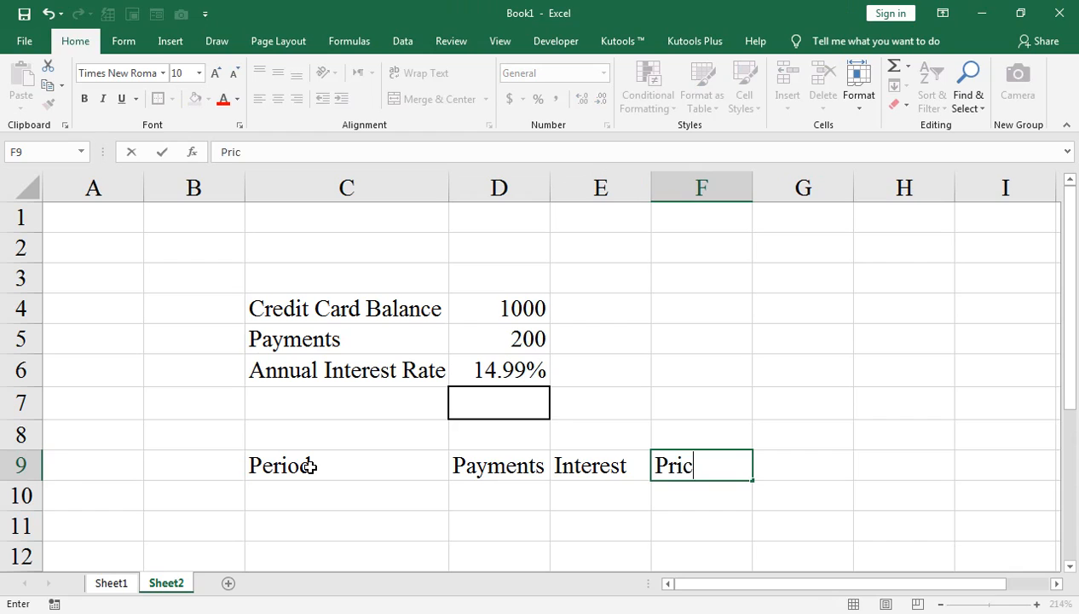
key("BackSpace")
type("ncipal")
key("Tab")
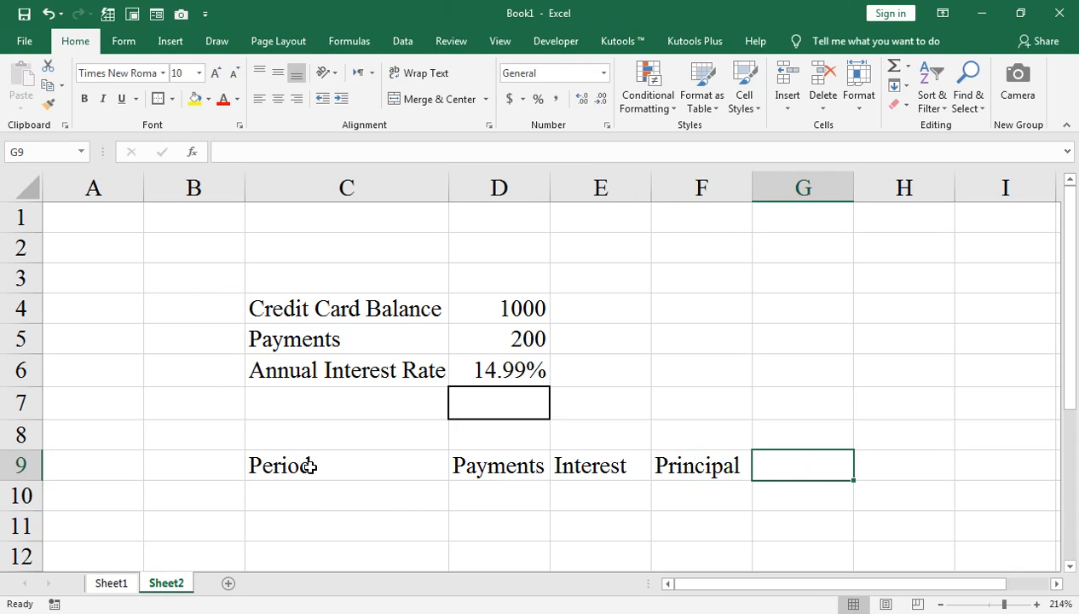
type("E")
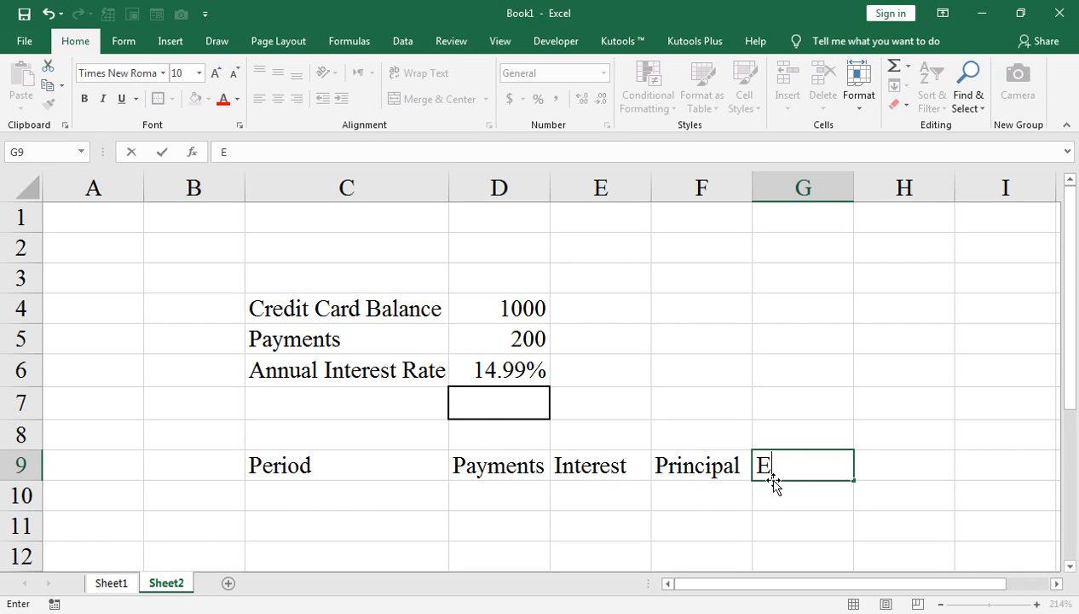
type("xtra Payents")
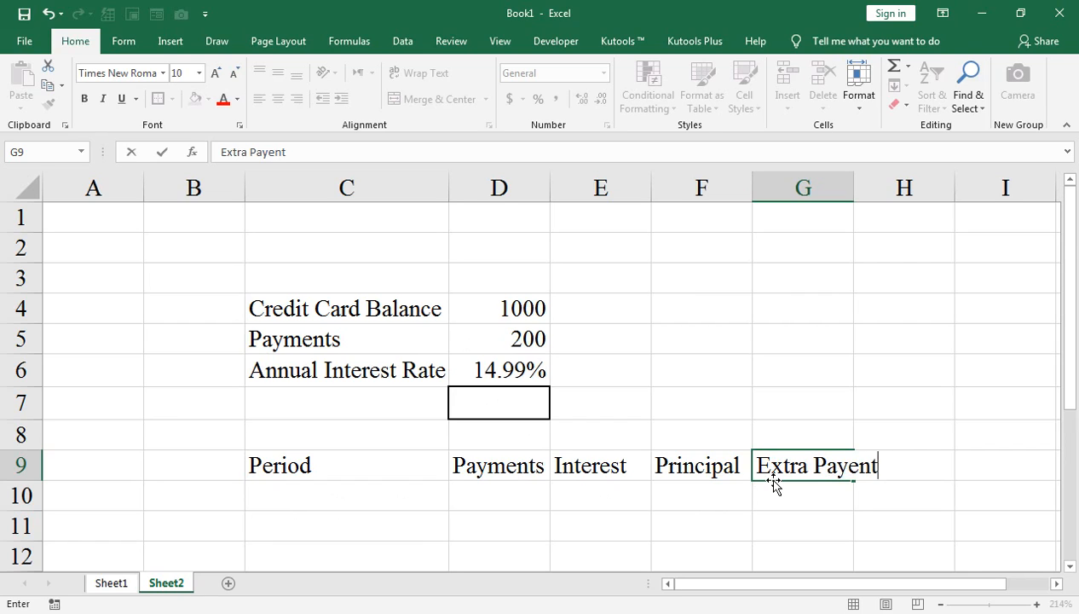
key("BackSpace")
key("BackSpace")
key("BackSpace")
key("BackSpace")
type("m")
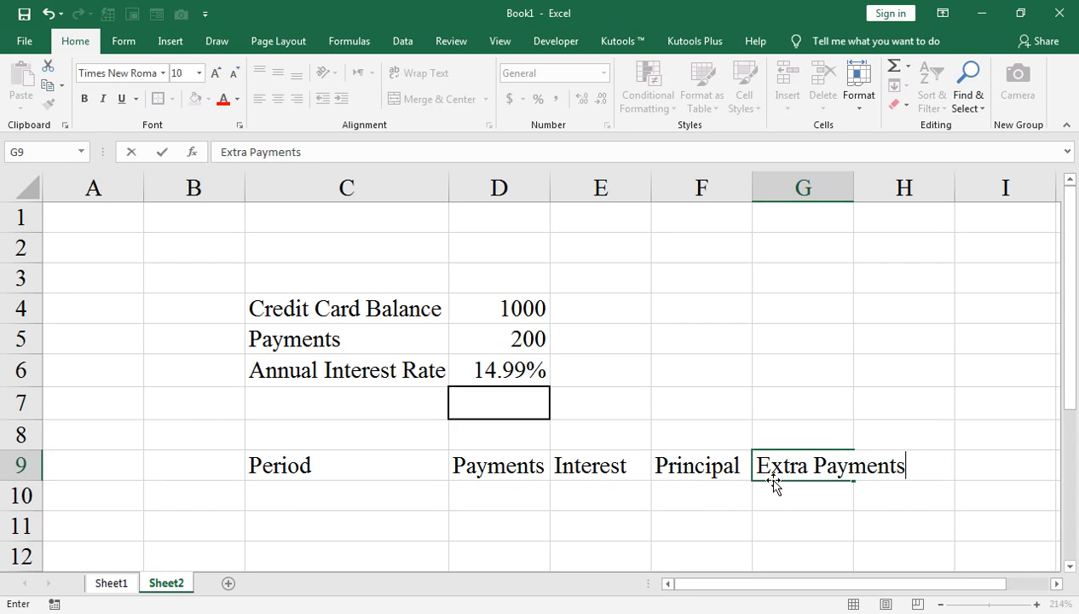
key("Tab")
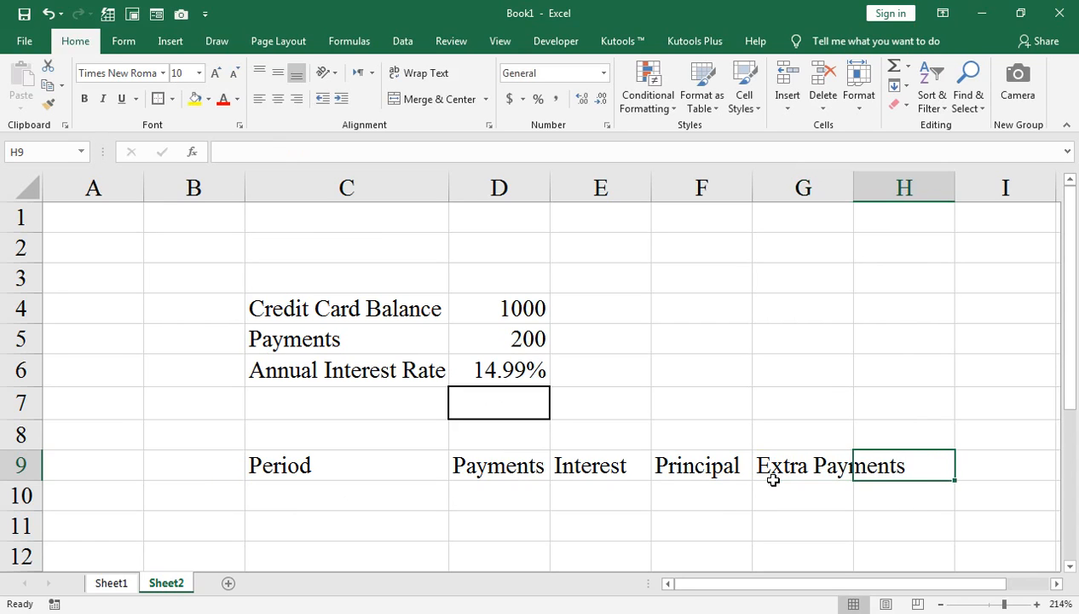
Add the column headers Balance in H9 and Cummulative Interest in I9
type("Balance")
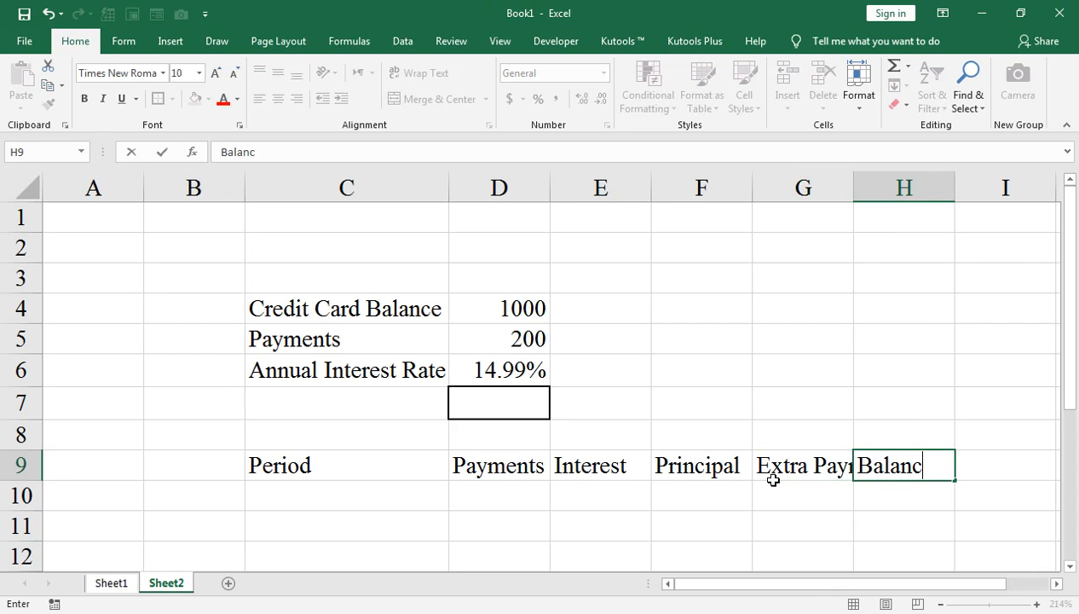
key("Tab")
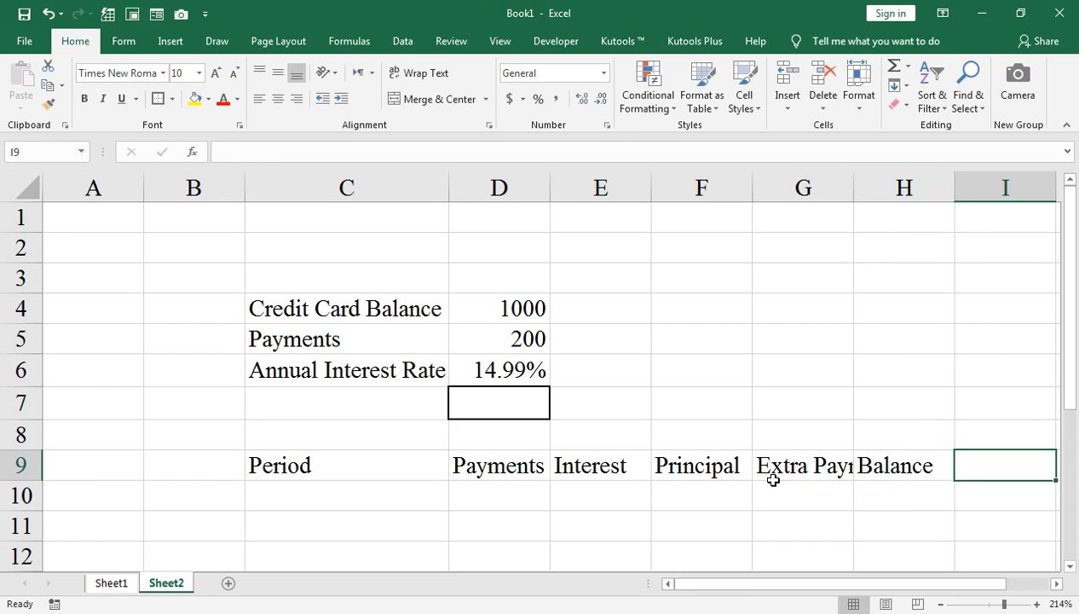
type("Cummulative")
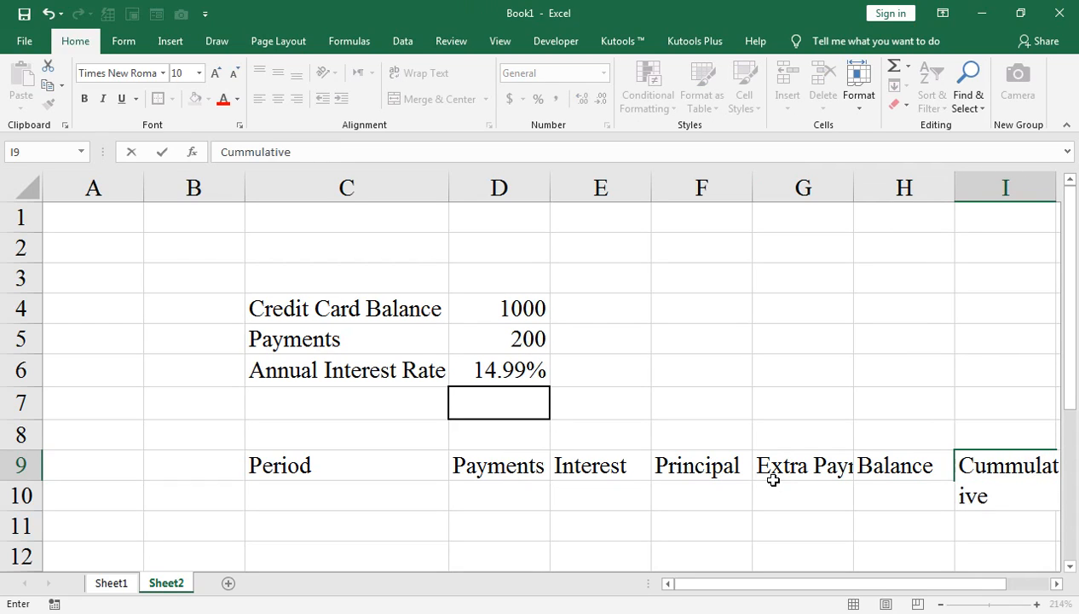
type(" Interest")
key("Return")
AutoFit the width of column G to its Extra Payments header
key("Up")
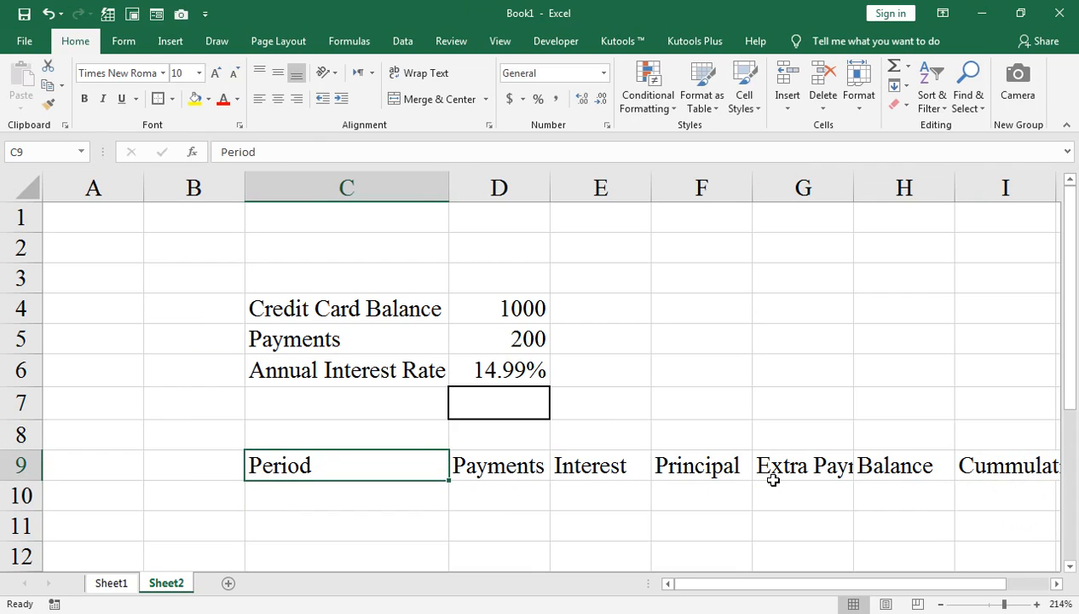
key("Right")
key("Right")
key("Right")
key("Right")
key("Right")
key("Right")
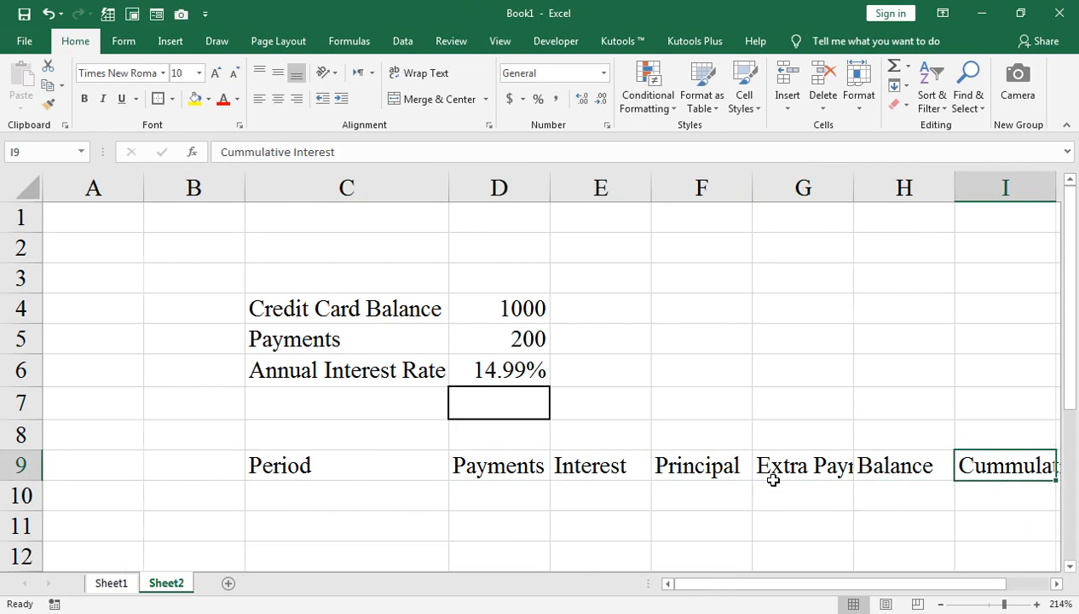
key("Left")
key("Left")
key("alt+o")
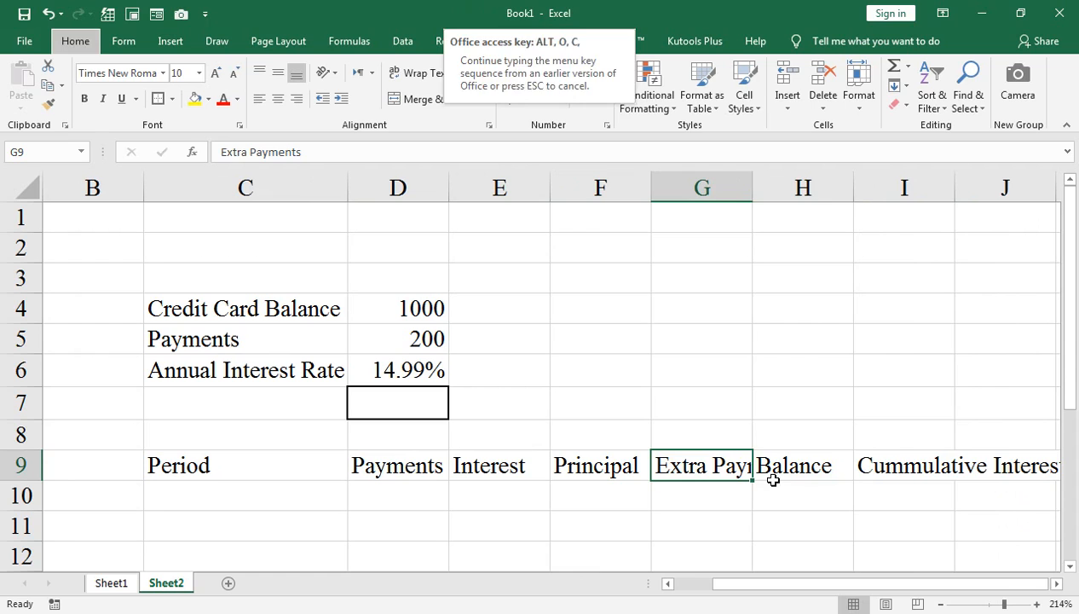
key("c")
key("a")
Merge and center I8:I9 with wrapped text for the Cummulative Interest header, and widen column I so each word fits on one line
key("Right")
key("Right")
key("Right")
key("Right")
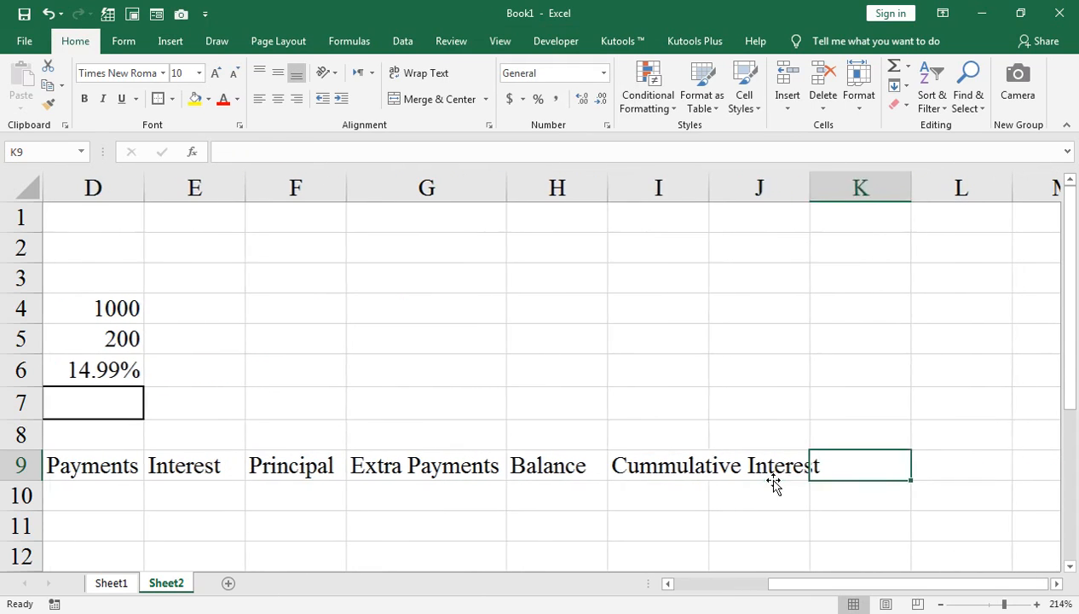
key("Left")
key("Left")
key("Up")
key("shift+Down")
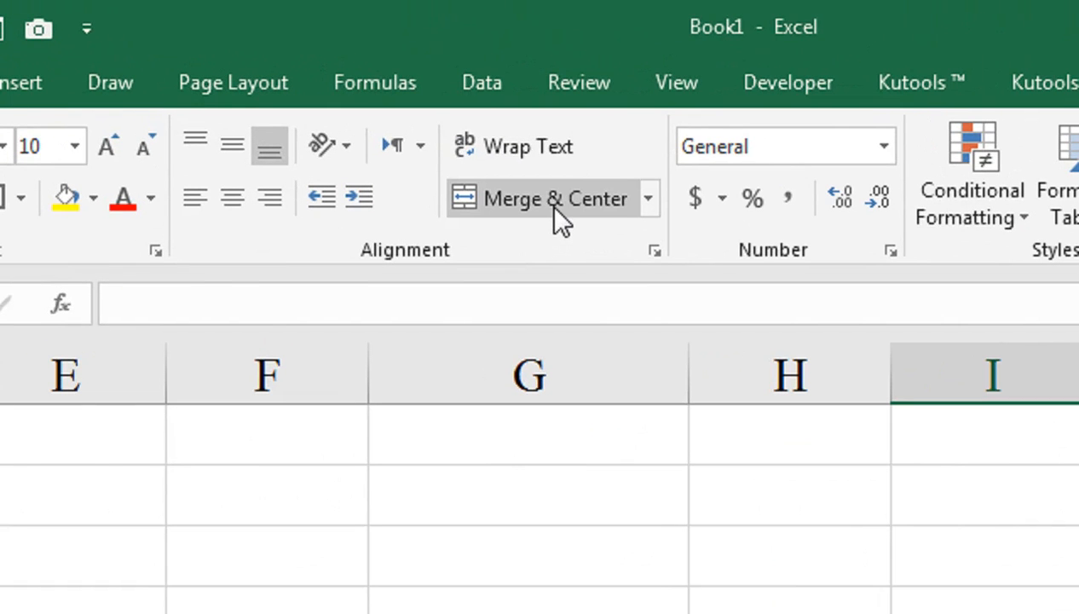
left_click(555, 207)
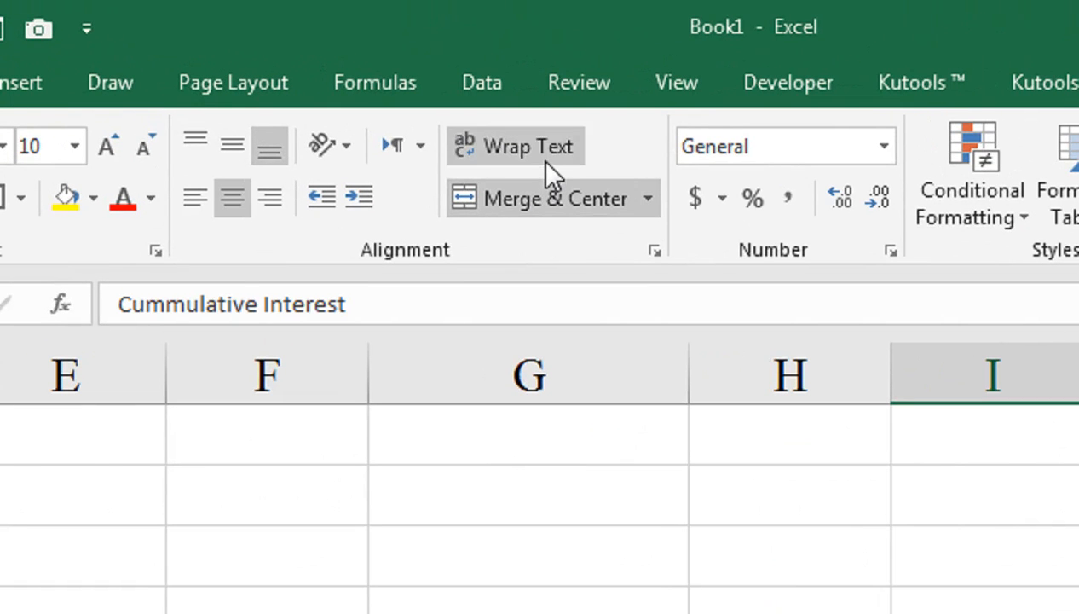
left_click(549, 166)
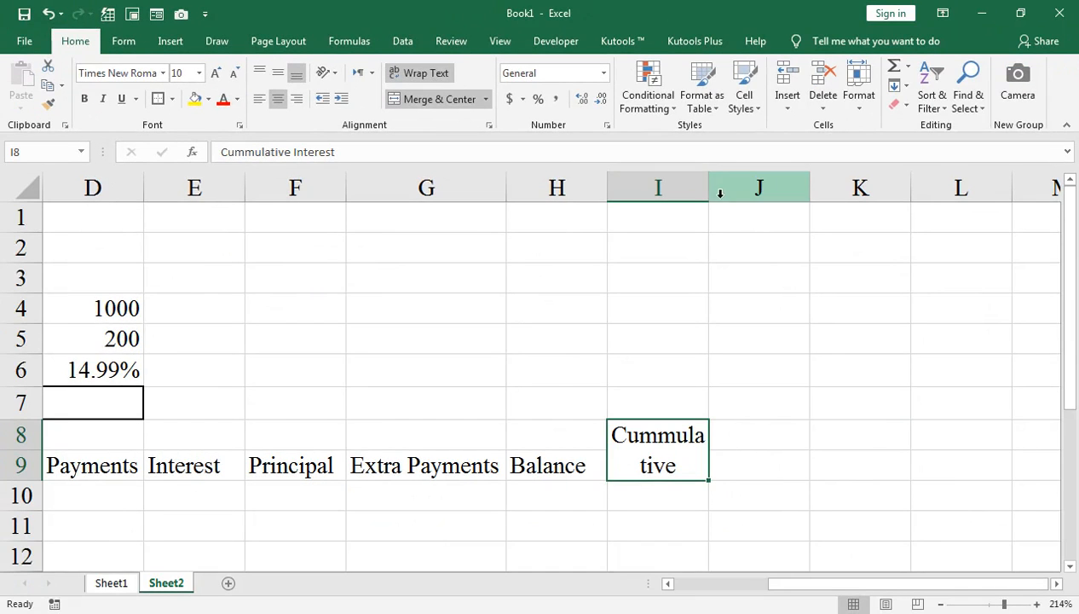
left_click_drag(708, 186, 743, 185)
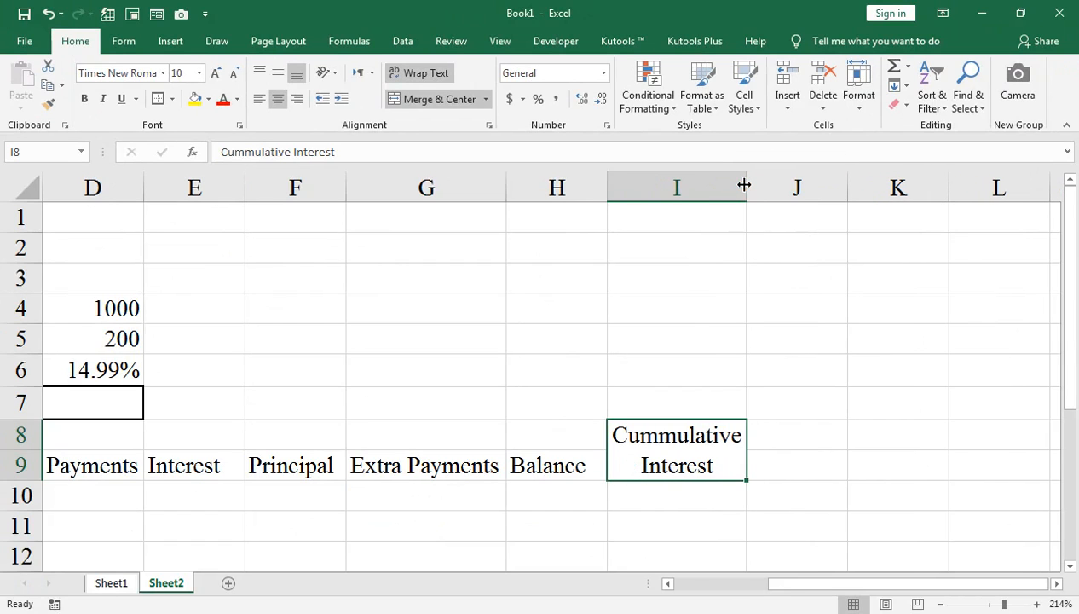
Center-align the header cells in C8:I9, from Period through Cummulative Interest
left_click_drag(801, 583, 718, 585)
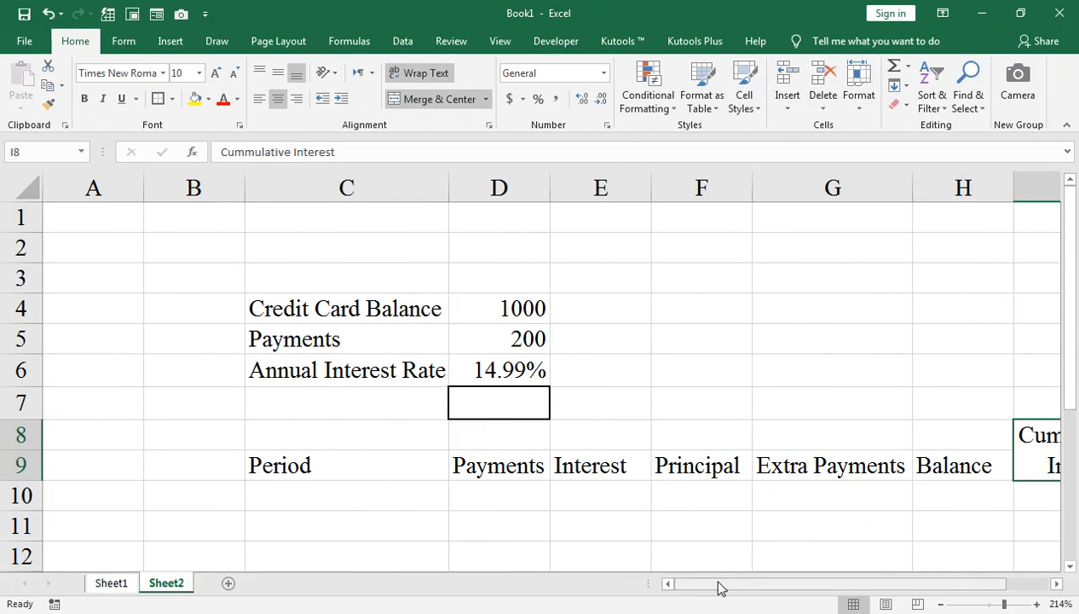
left_click(1056, 584)
left_click(1057, 585)
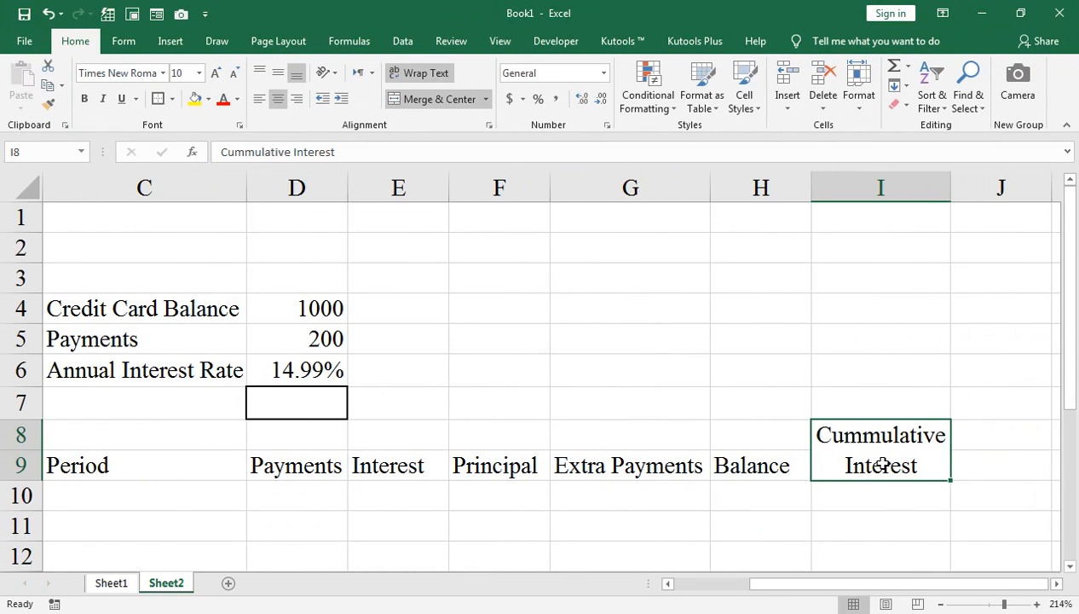
key("shift+Left")
key("shift+Left")
key("shift+Left")
key("shift+Left")
key("shift+Left")
key("shift+Left")
key("shift+Left")
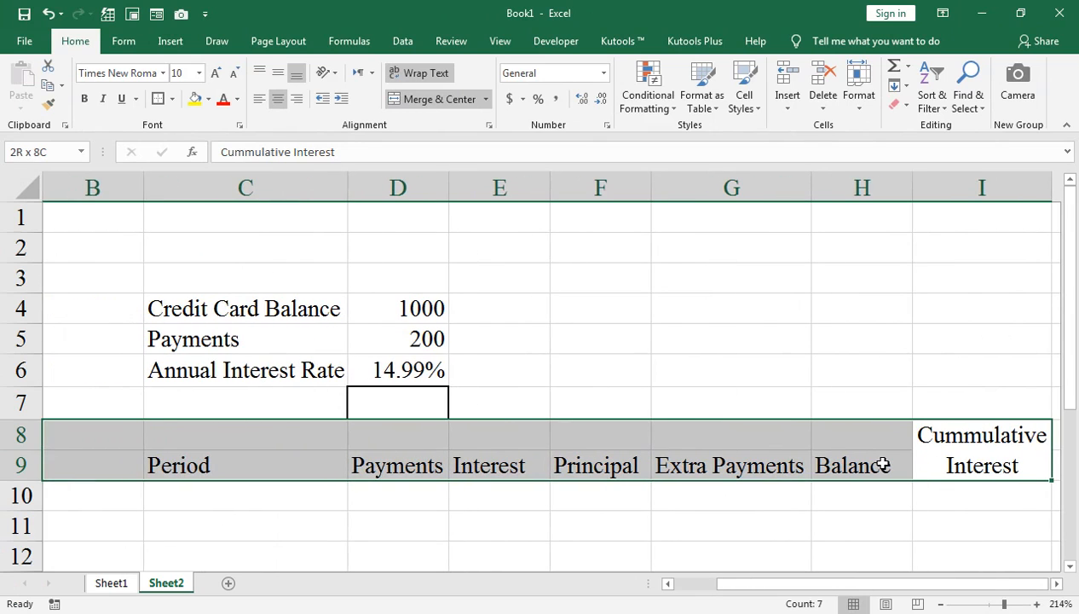
key("shift+Right")
left_click(277, 100)
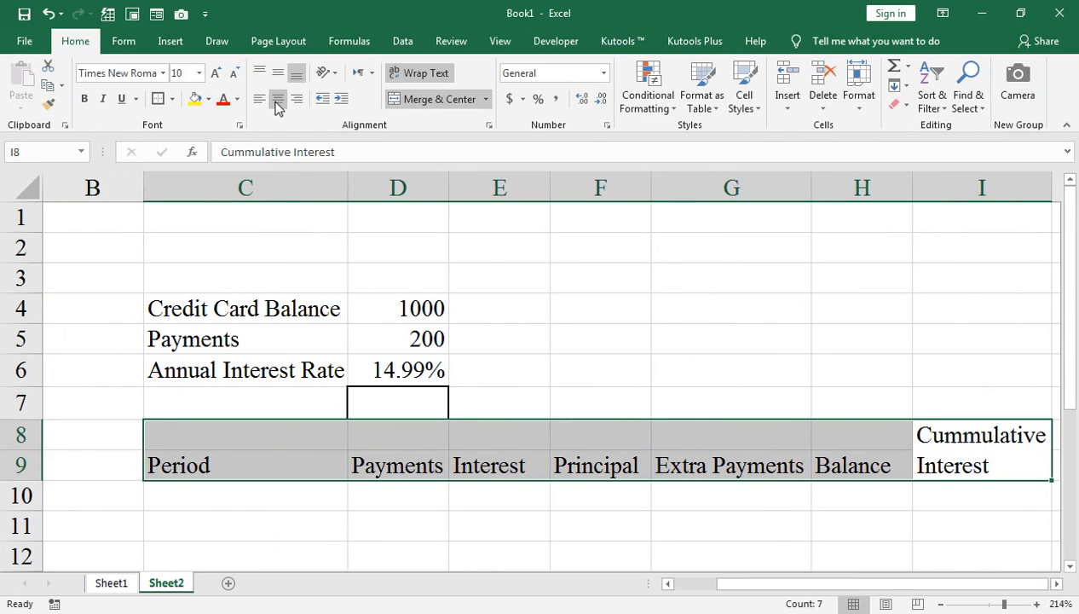
left_click(277, 100)
Merge and center cells C8 to H8 above the Period through Balance headers
left_click(275, 435)
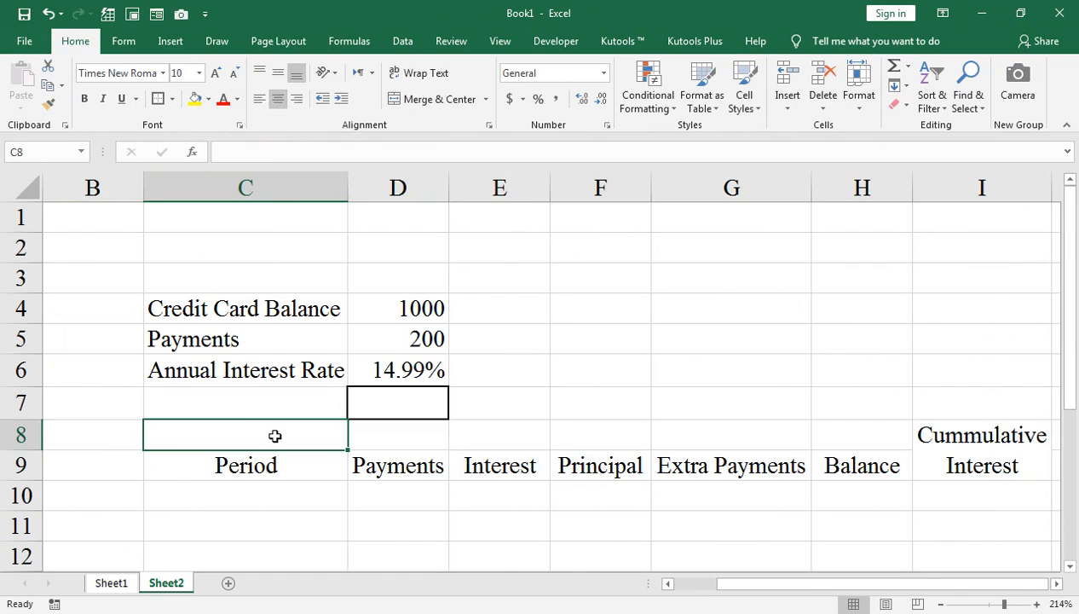
key("shift+Right")
key("shift+Right")
key("shift+Right")
key("shift+Right")
key("shift+Right")
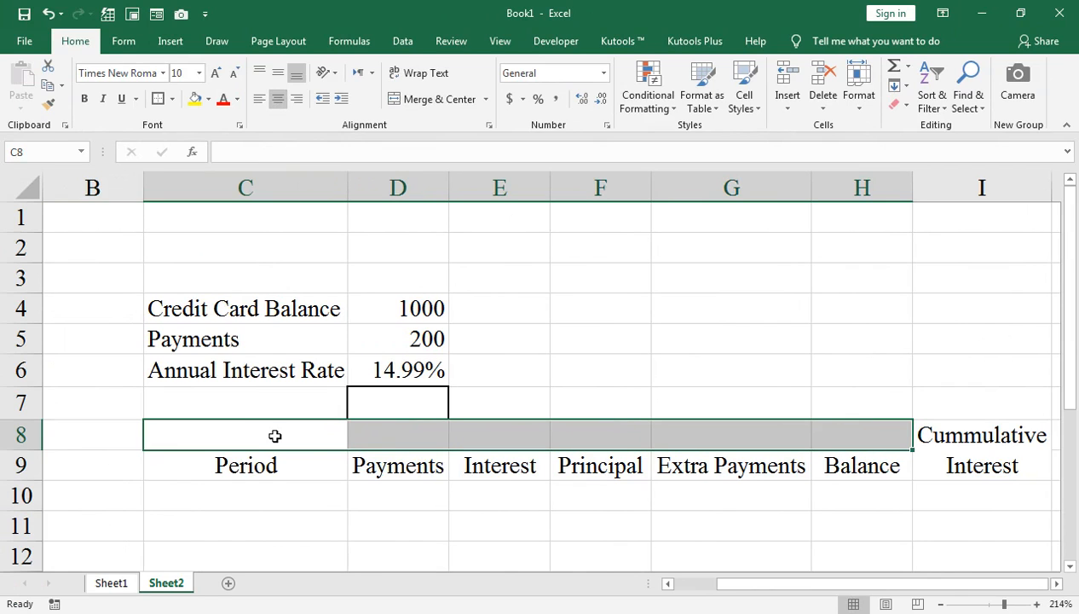
left_click(439, 101)
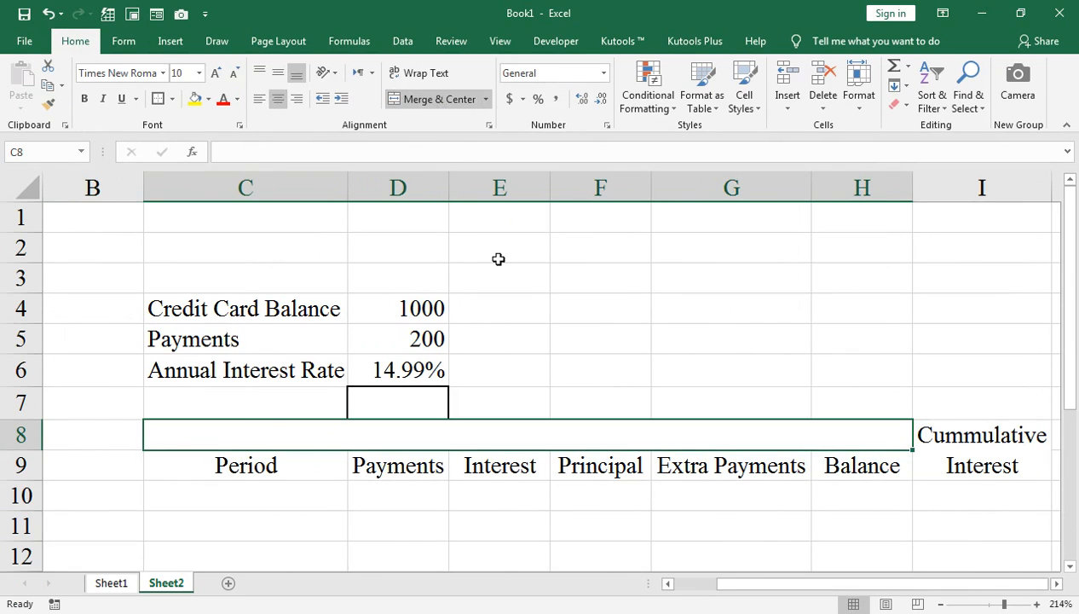
Enter the title Amortization Schedule in the merged cell C8:H8
type("Amorti")
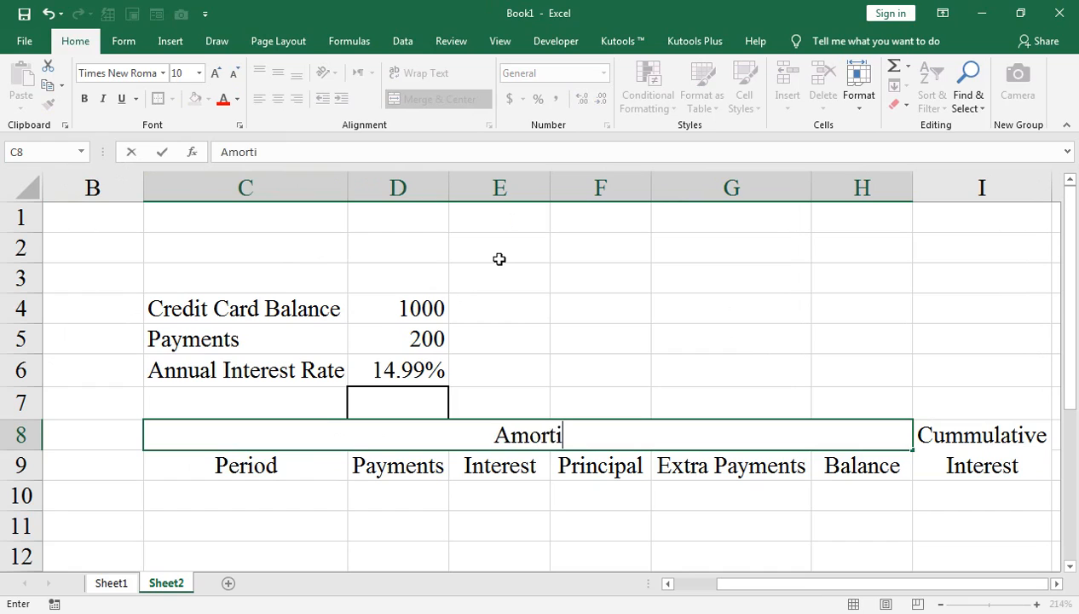
type("zation ")
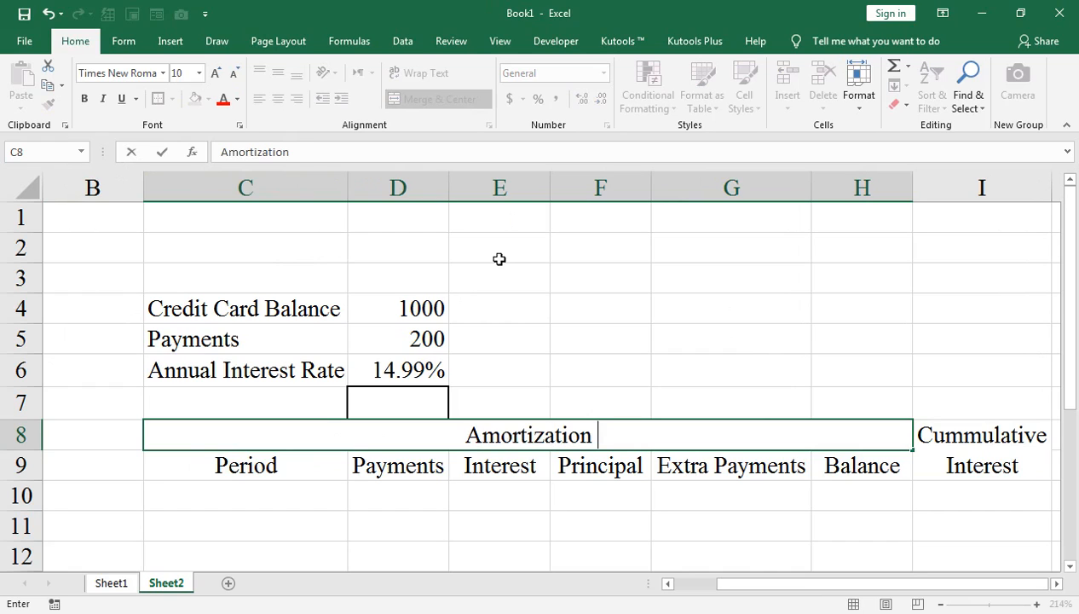
type("Schedule")
key("Return")
Add a thick outside border around the Amortization Schedule title cell
key("Up")
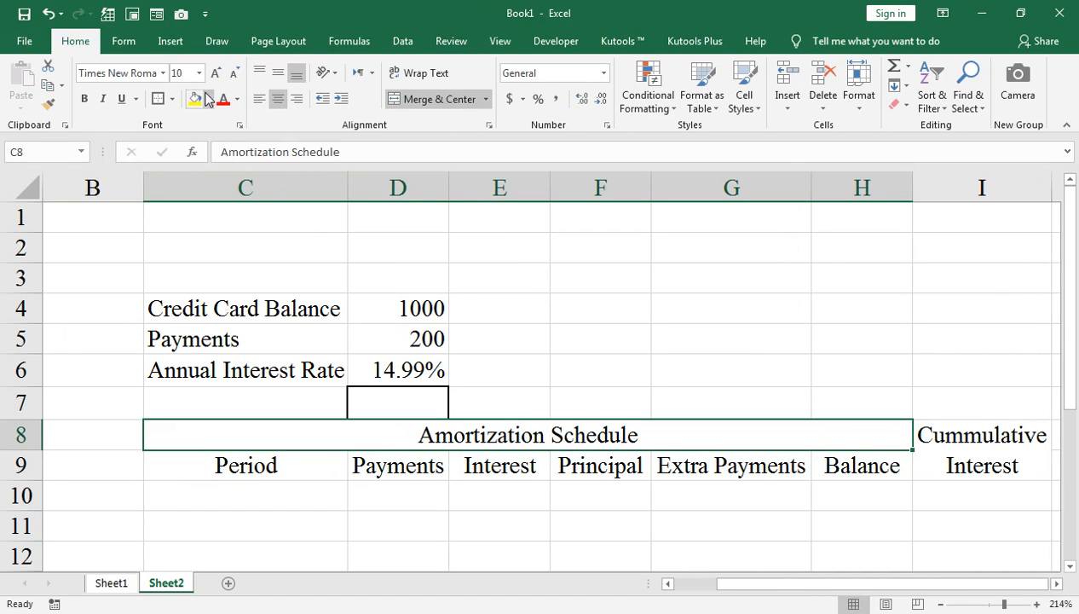
left_click(160, 99)
left_click(400, 472)
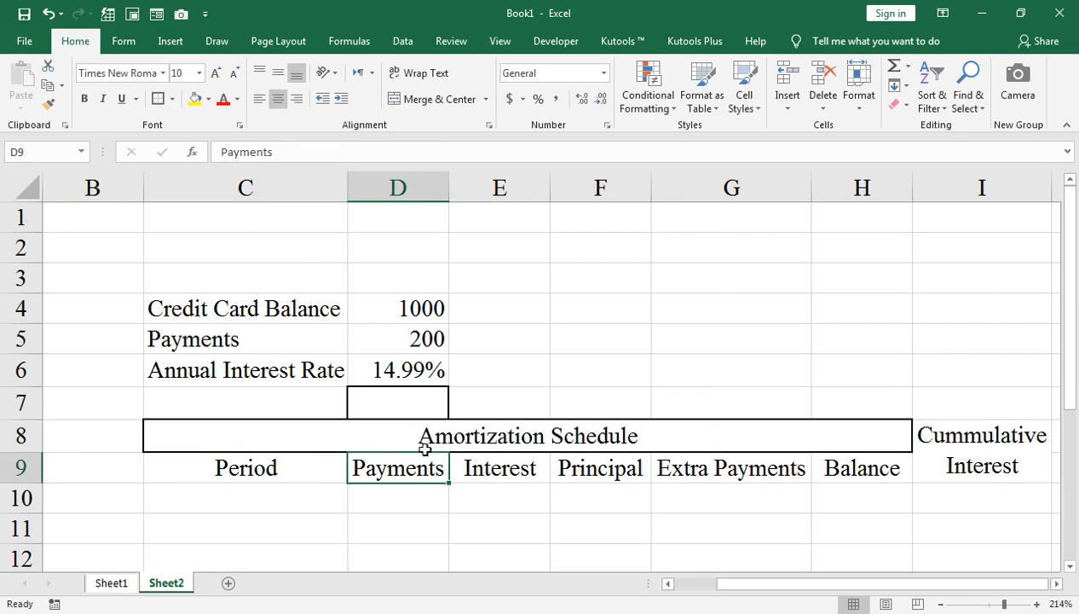
left_click(548, 510)
left_click(500, 428)
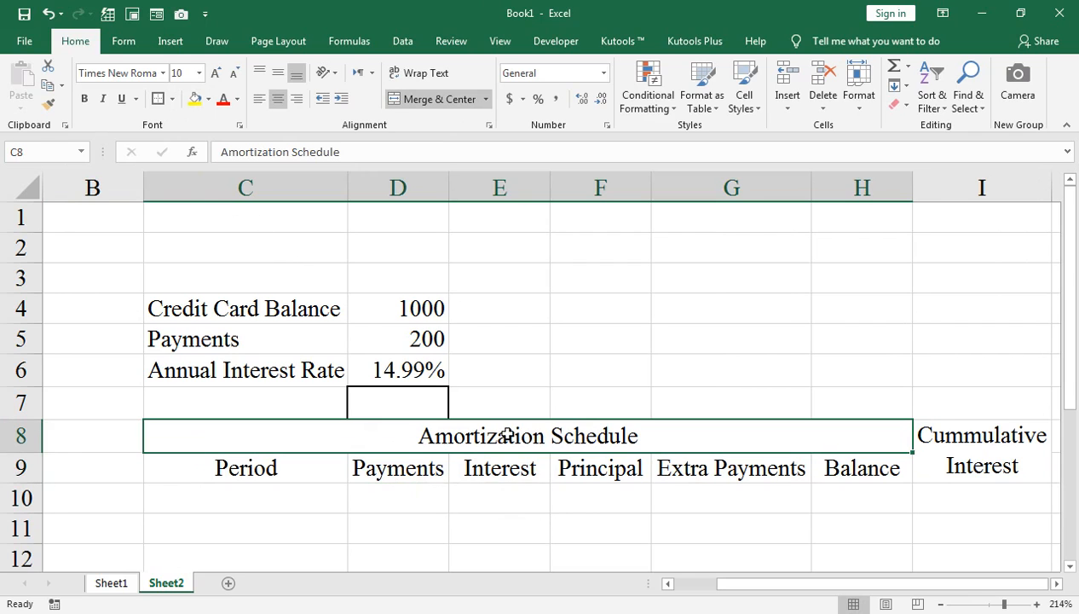
left_click(102, 101)
left_click(101, 100)
left_click(85, 98)
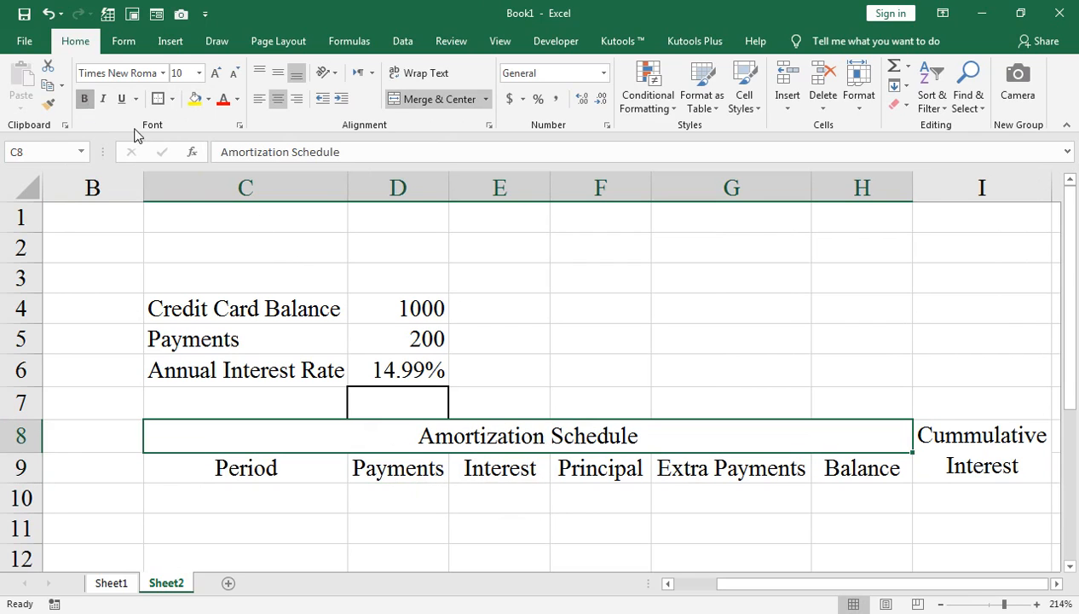
left_click(85, 99)
left_click(233, 501)
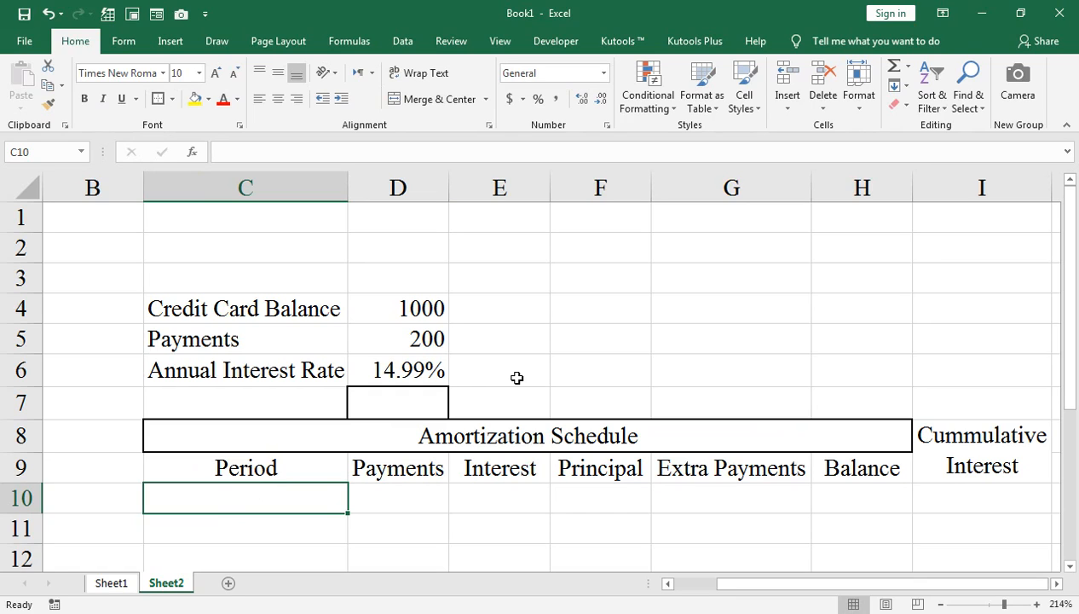
Enter the formula =D4 in H10 to carry the credit card balance into the schedule's opening balance
left_click(823, 489)
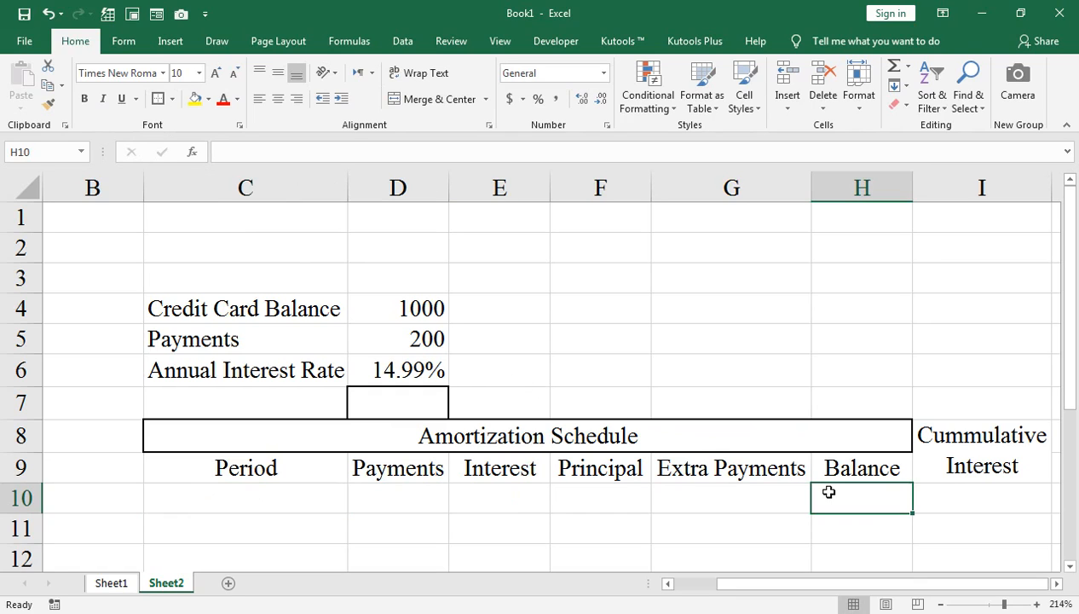
type("=")
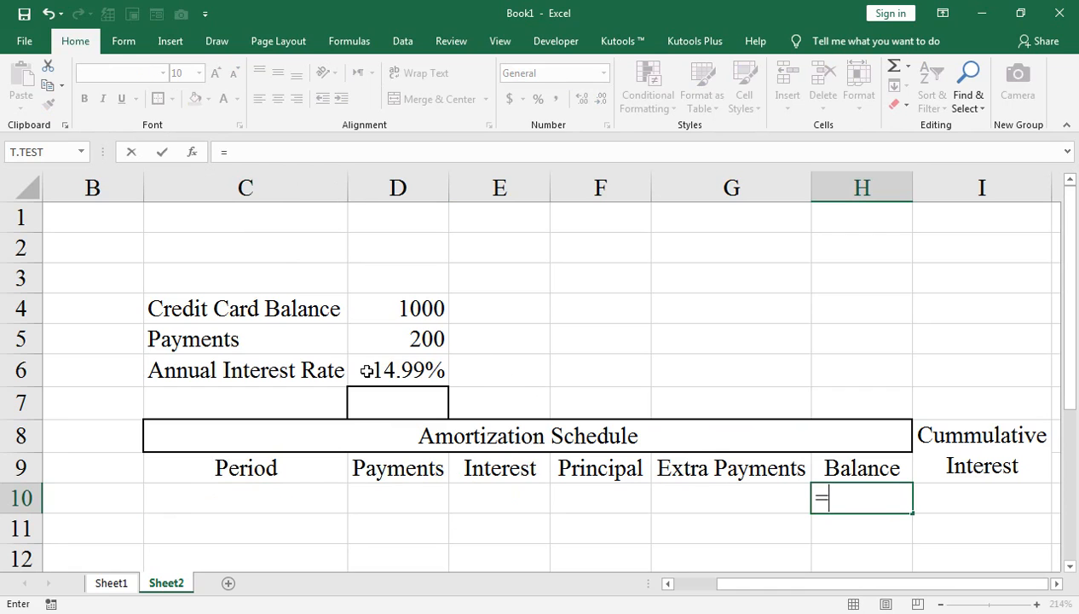
left_click(406, 308)
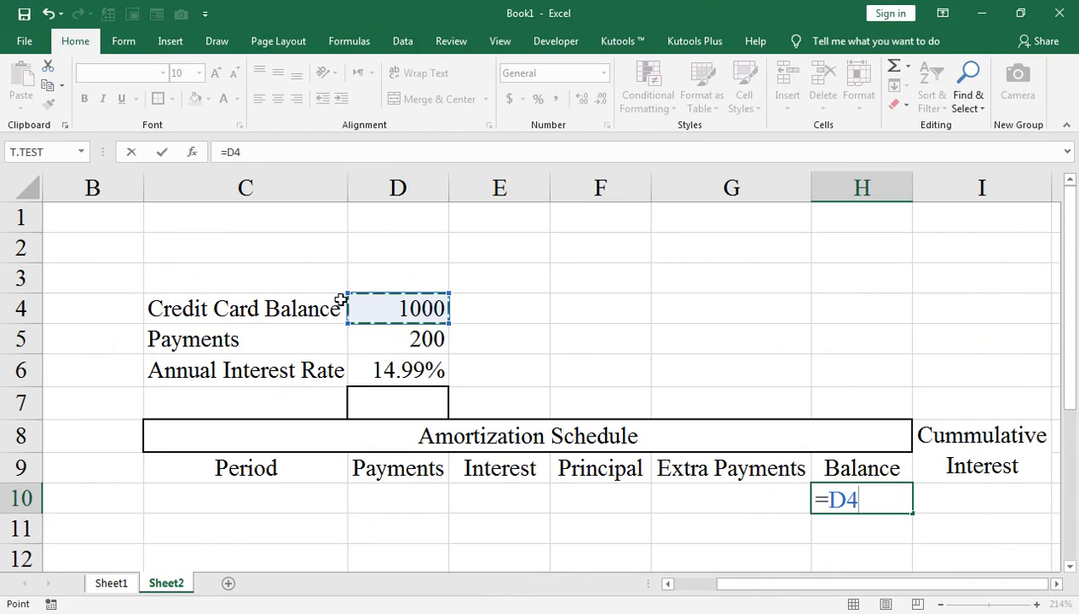
key("Return")
left_click(895, 499)
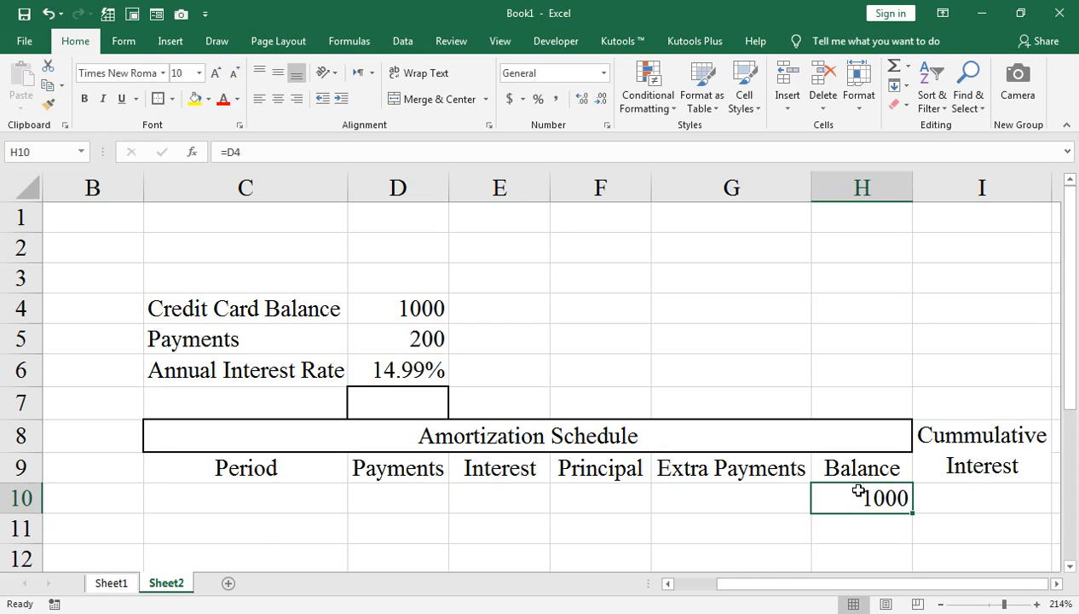
Enter the formula =IF(ISERROR(E10),"",E10) in I10 under Cummulative Interest
left_click(971, 490)
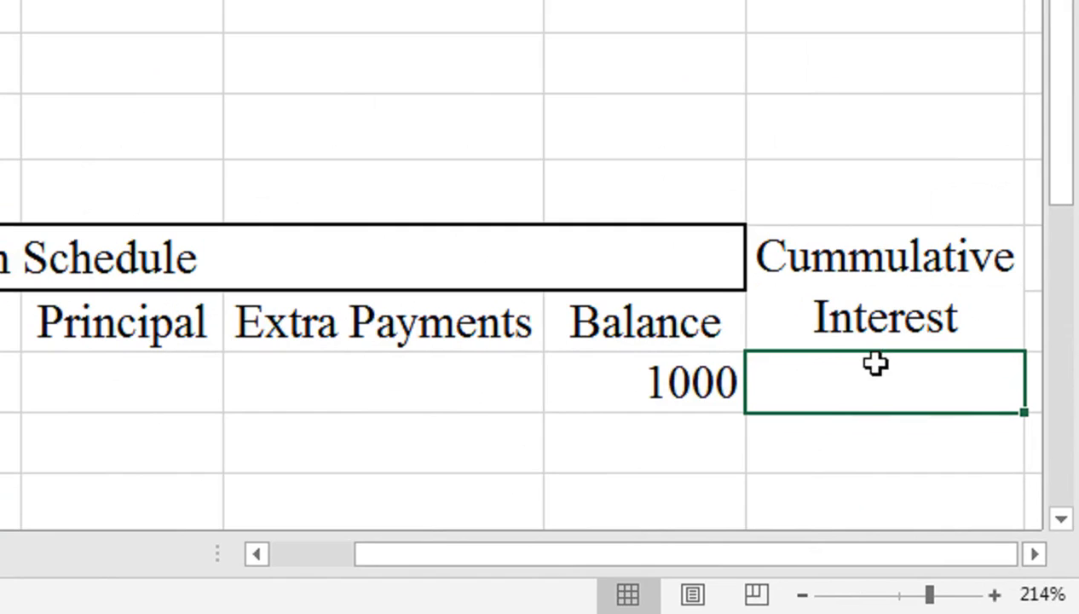
type("=if")
key("Tab")
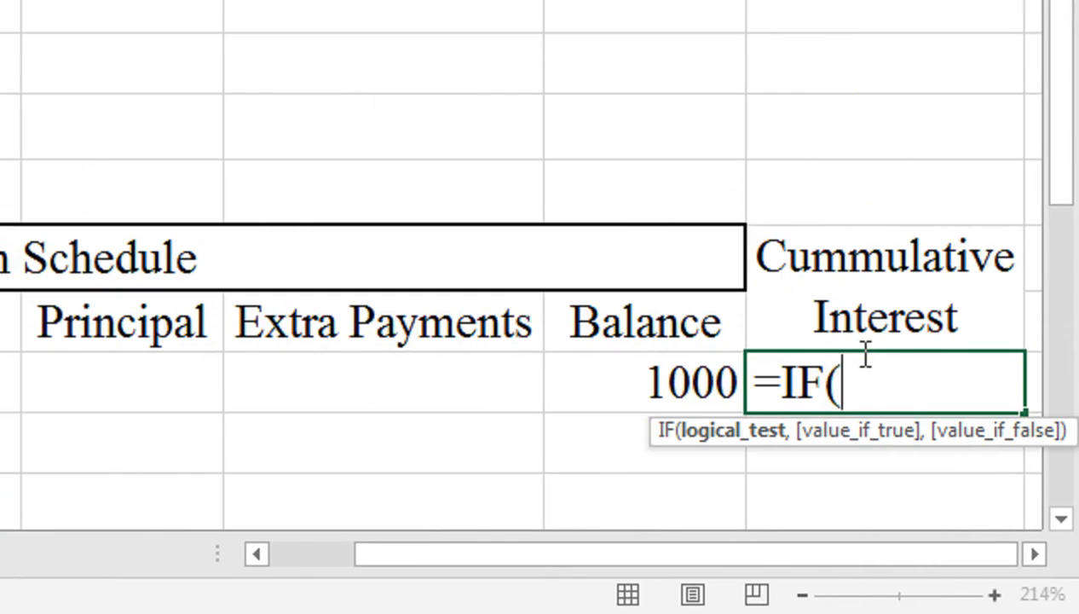
type("ISE")
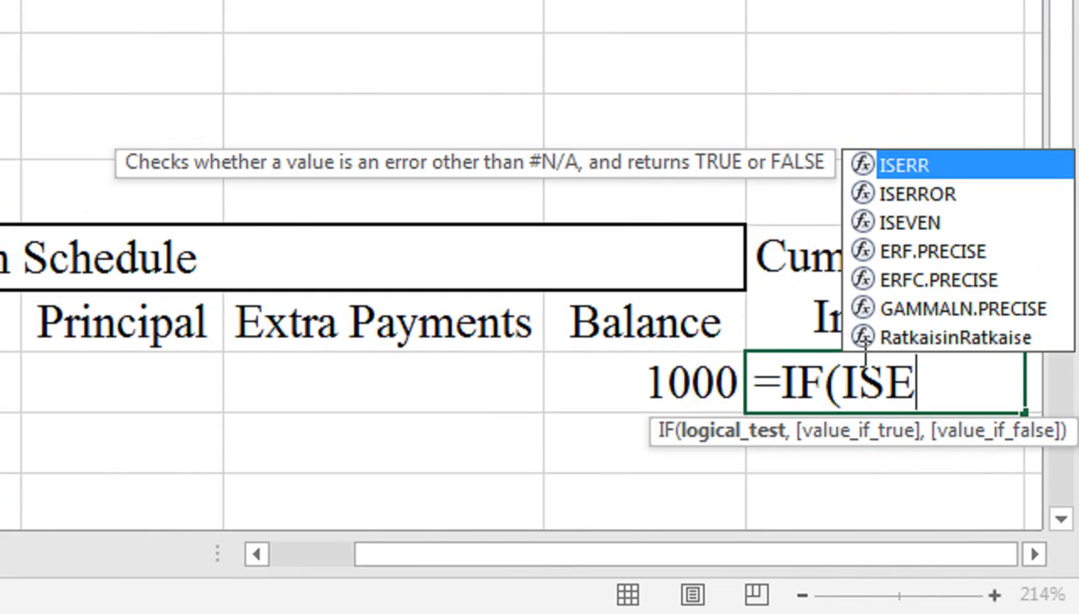
key("Down")
key("Tab")
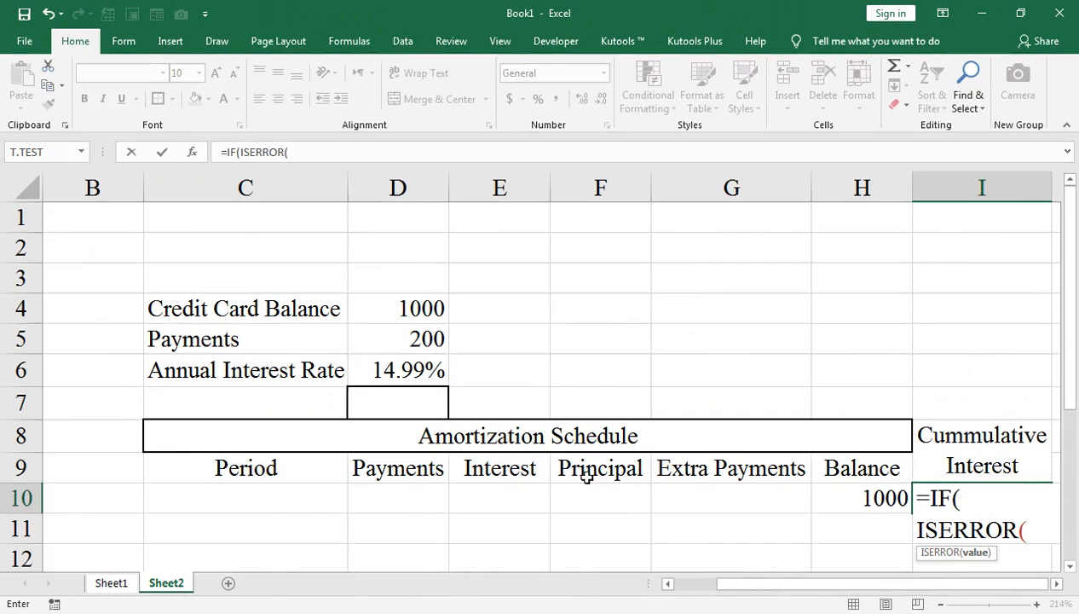
left_click(8, 382)
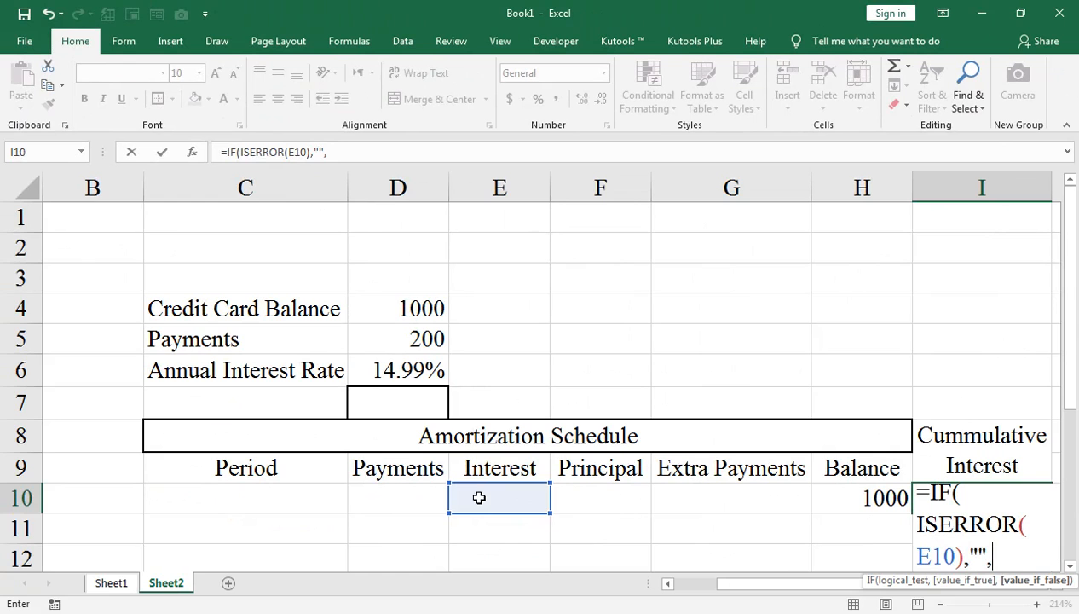
left_click(479, 496)
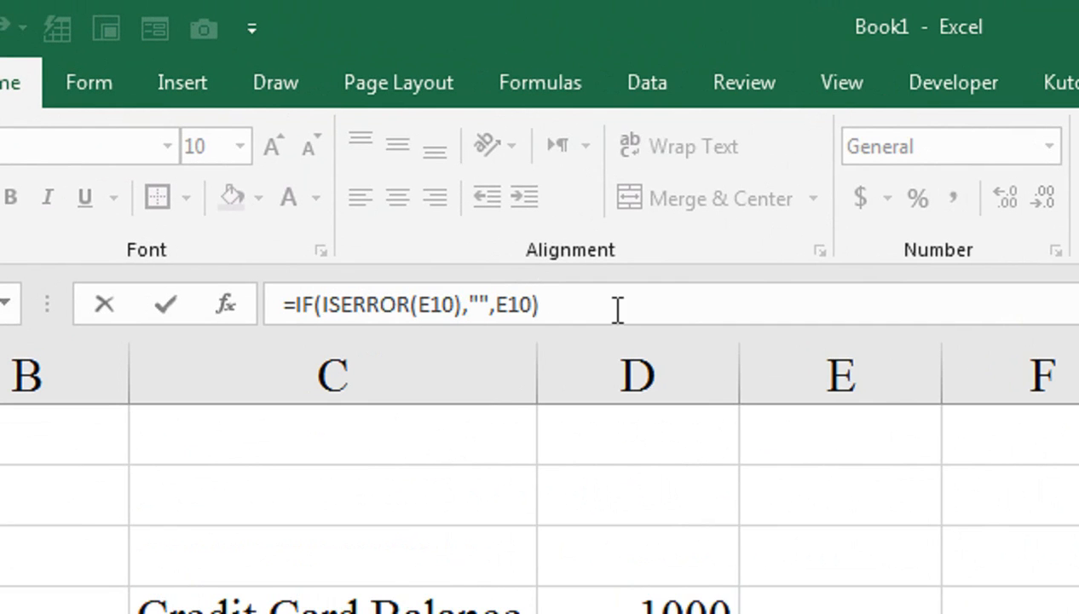
type(")")
key("Return")
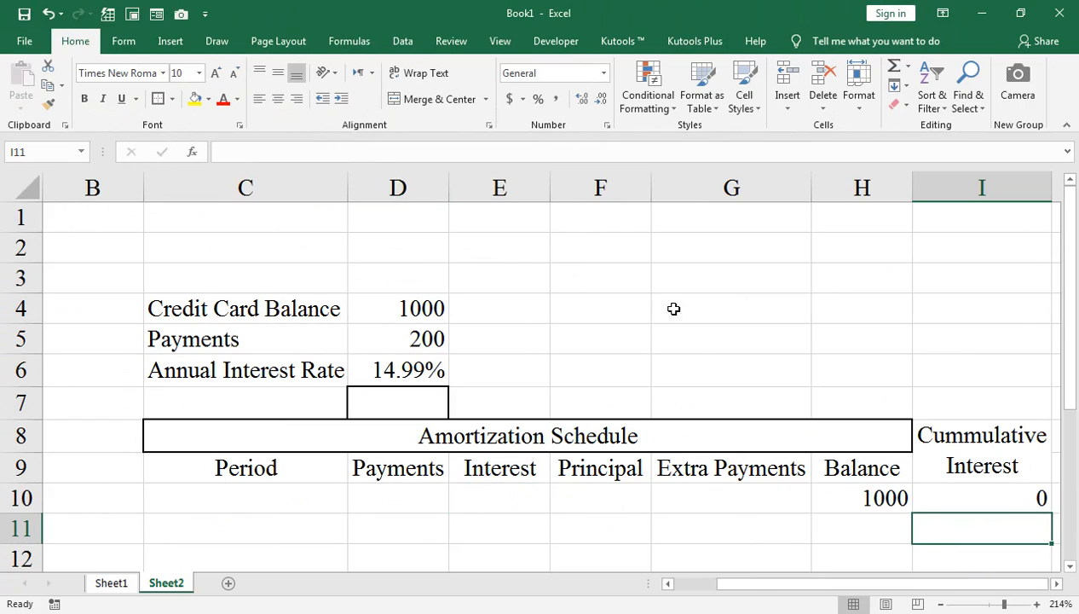
left_click(1026, 502)
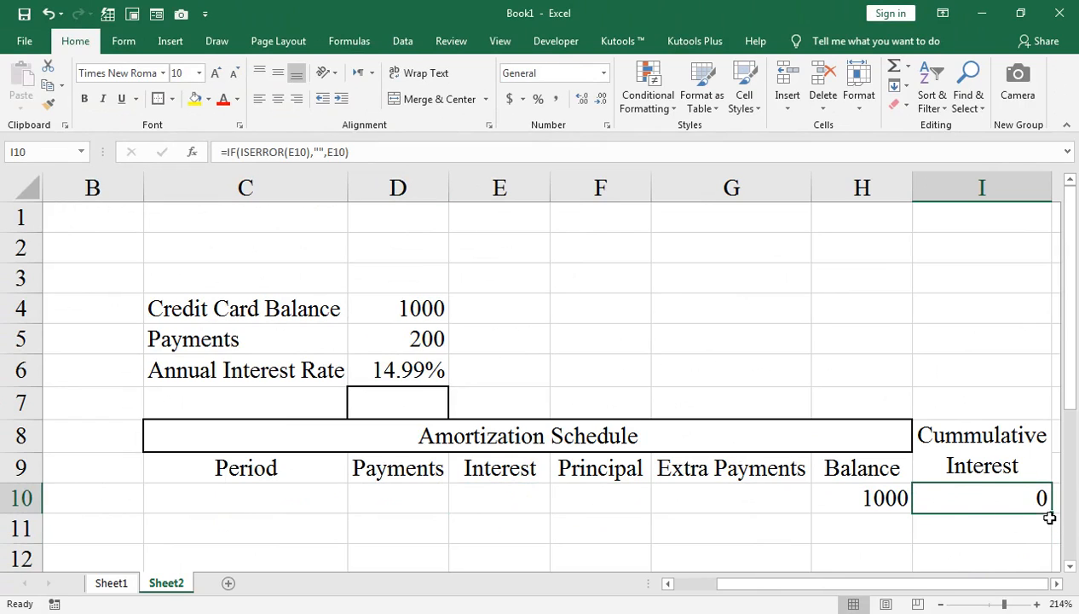
left_click_drag(1051, 514, 1051, 516)
left_click(247, 497)
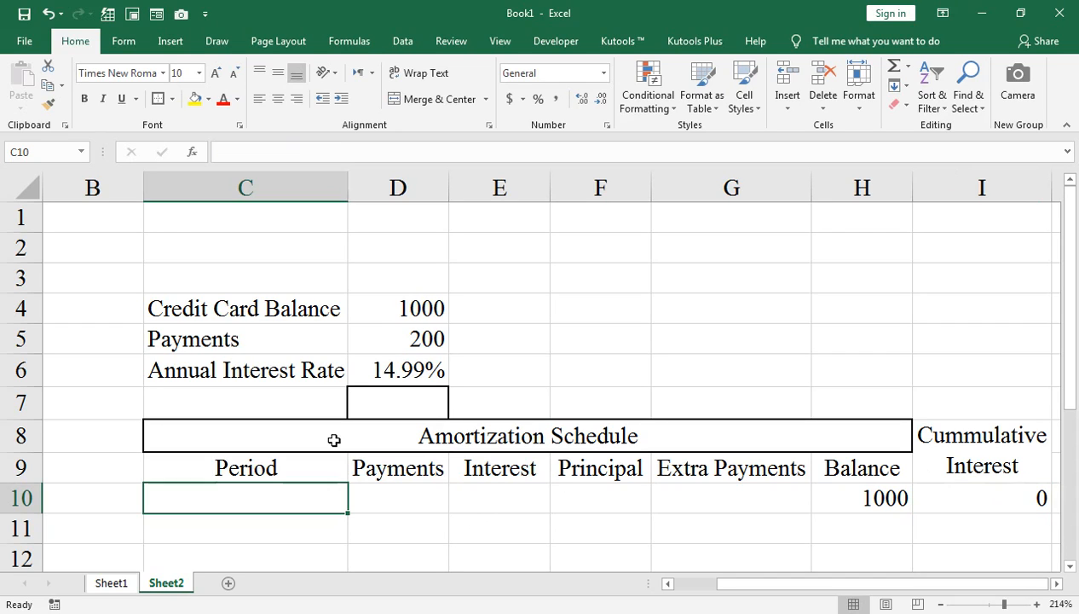
Enter 0 as the first Period value in C10 and center it in the cell
type("0")
key("Return")
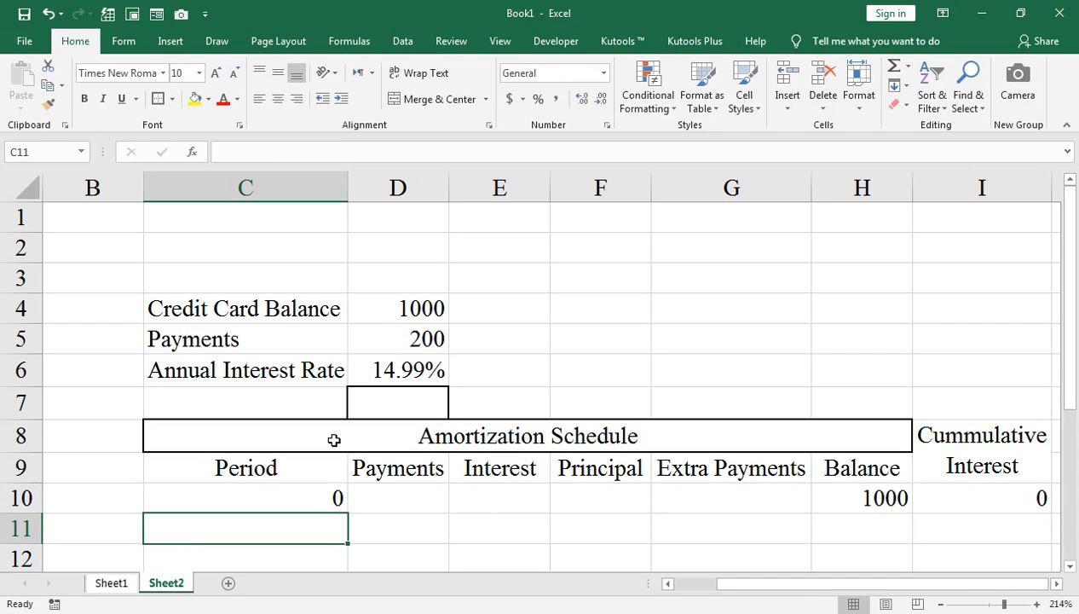
key("Up")
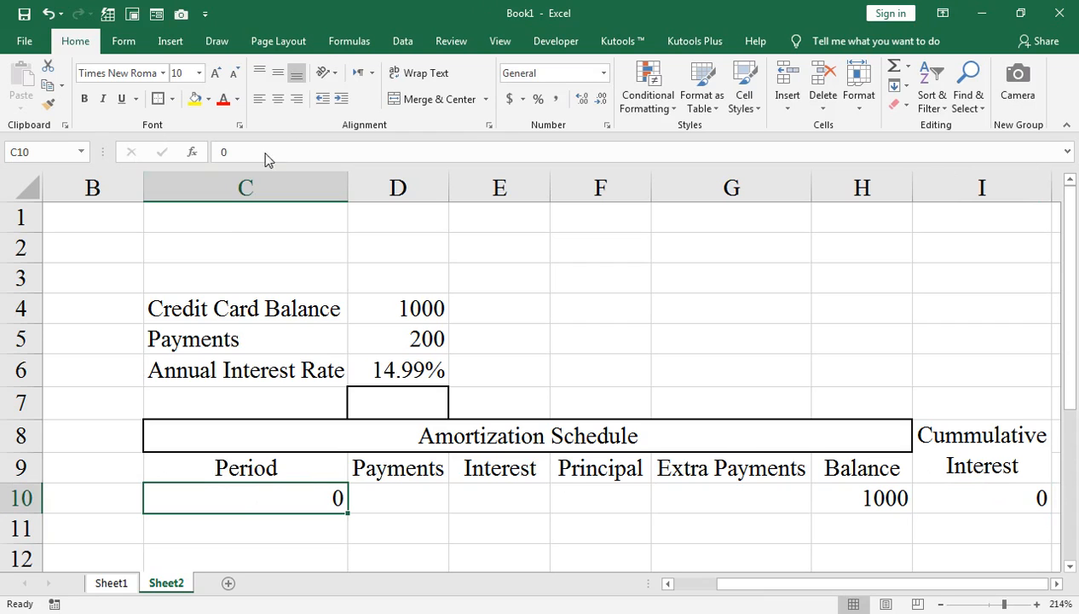
left_click(278, 99)
Begin the Period formula in C11 with the balance test =IF(AND(H10<>"",H10>0), referencing the opening balance
left_click(260, 533)
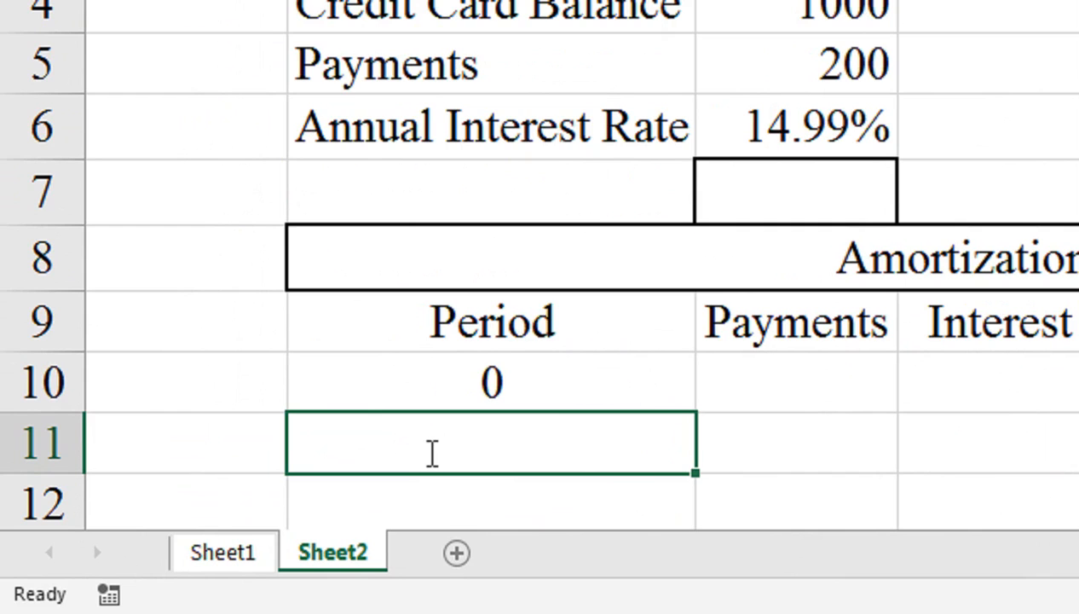
type("=I")
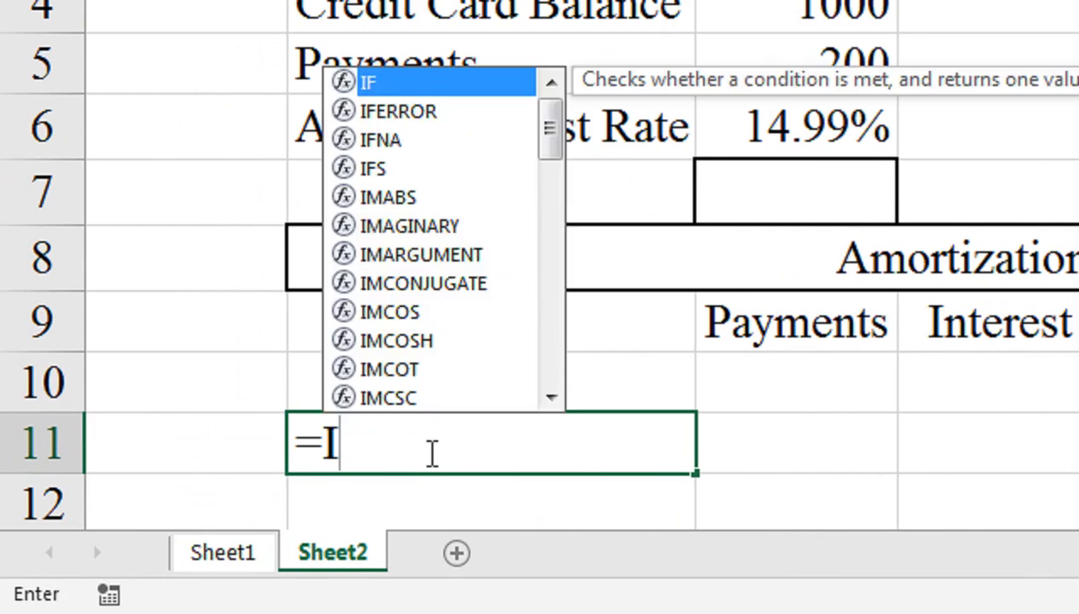
type("F(A")
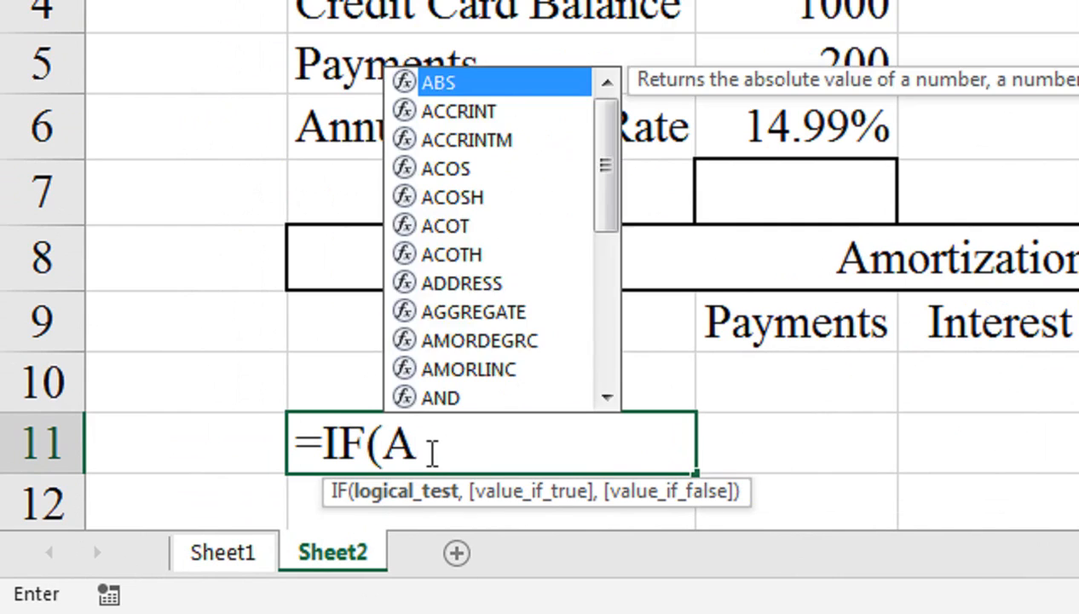
type("ND(")
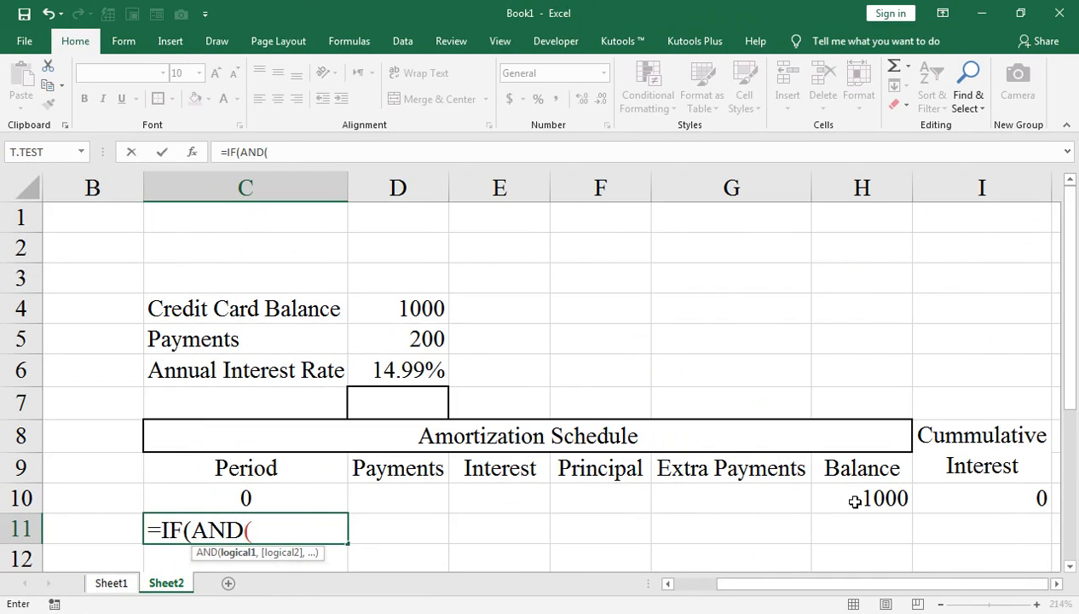
left_click(846, 498)
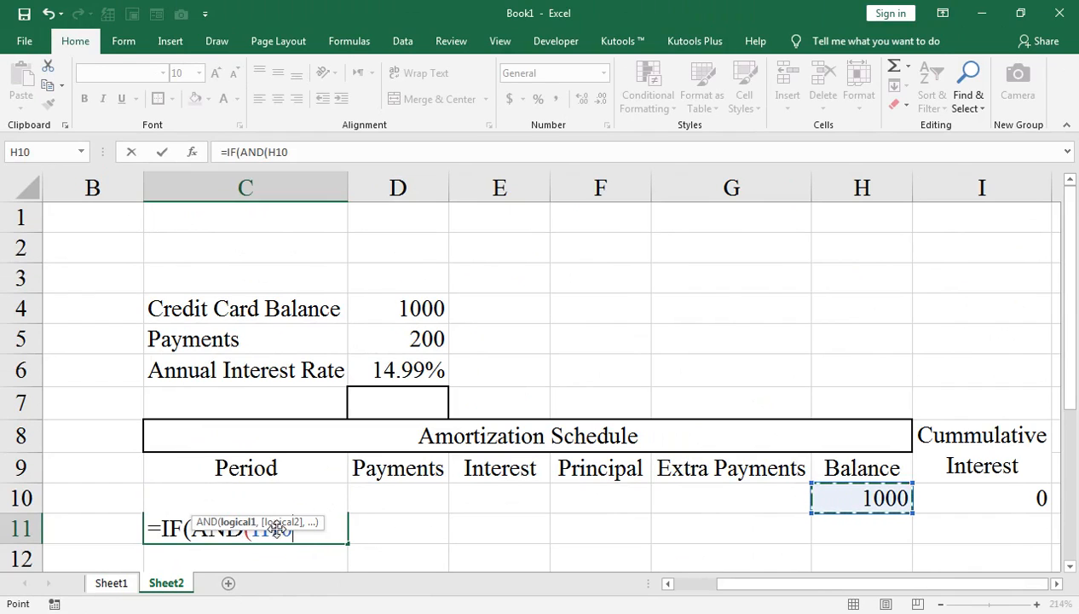
type("<>")
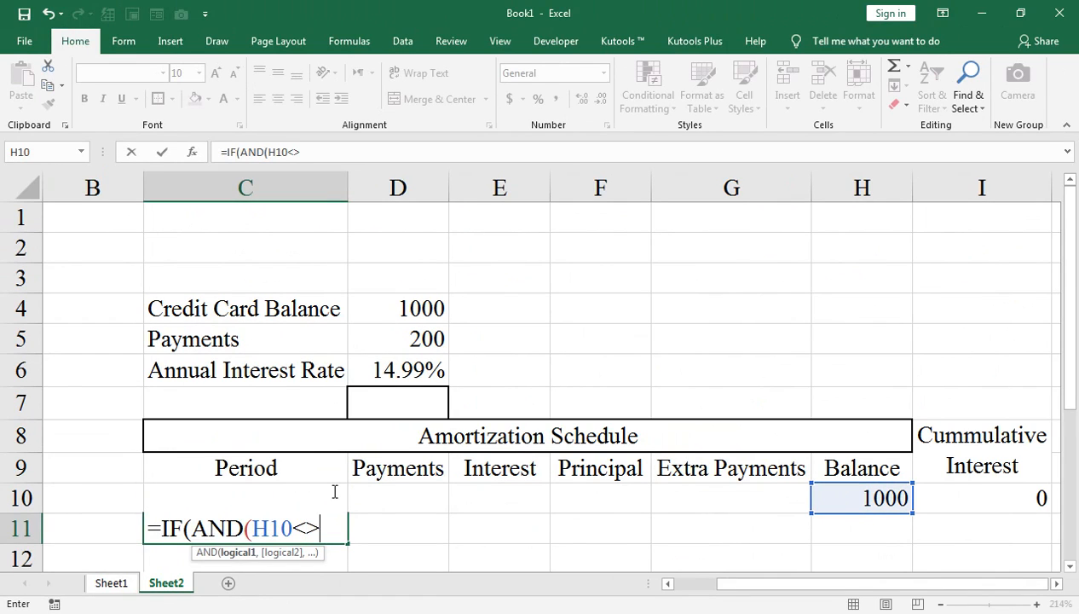
left_click(337, 496)
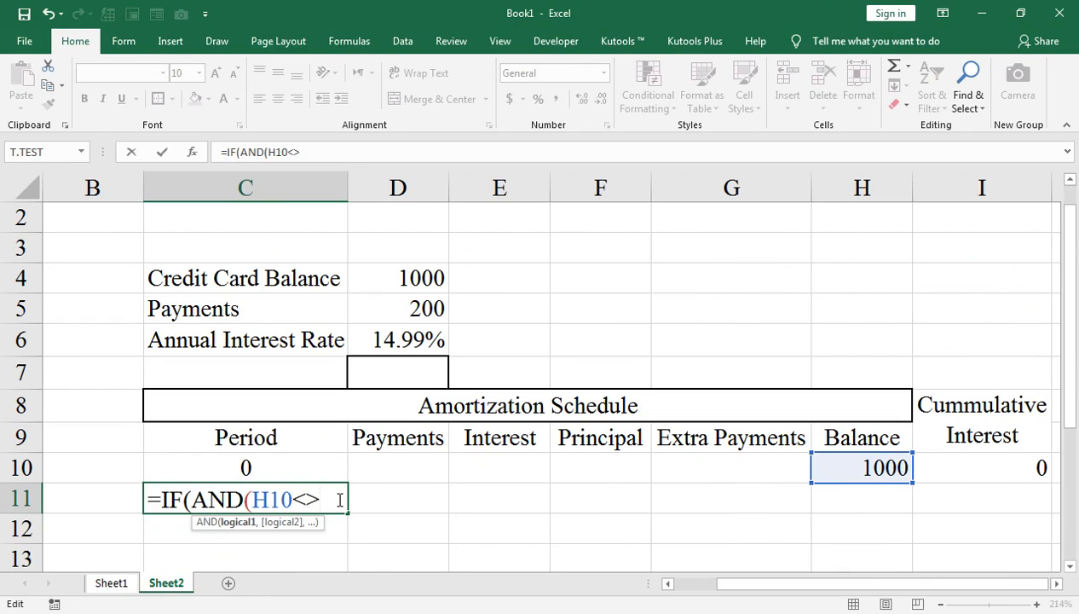
type("\"\",")
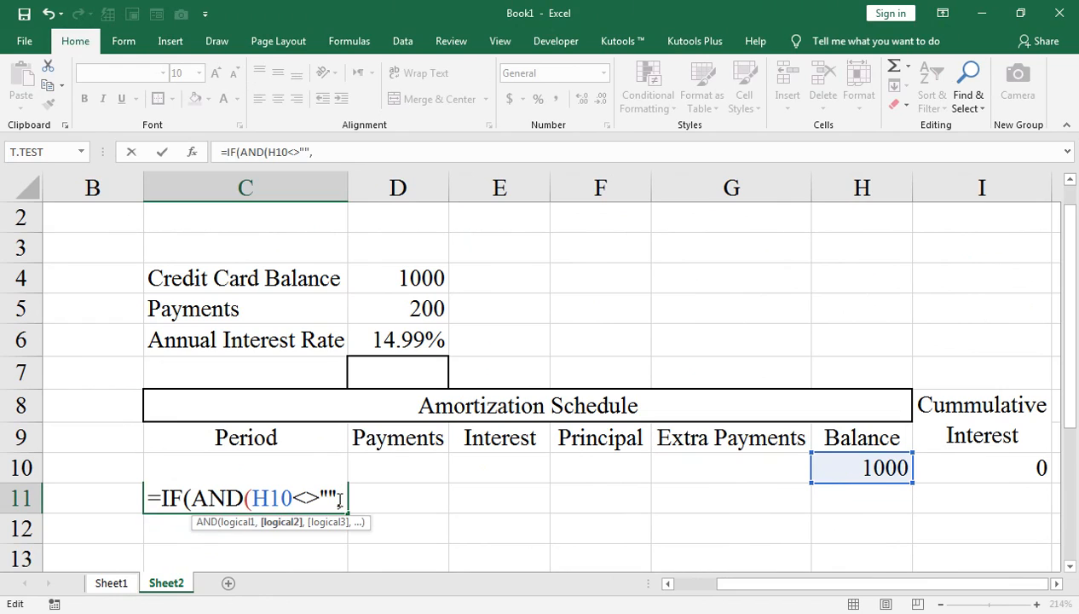
left_click(837, 471)
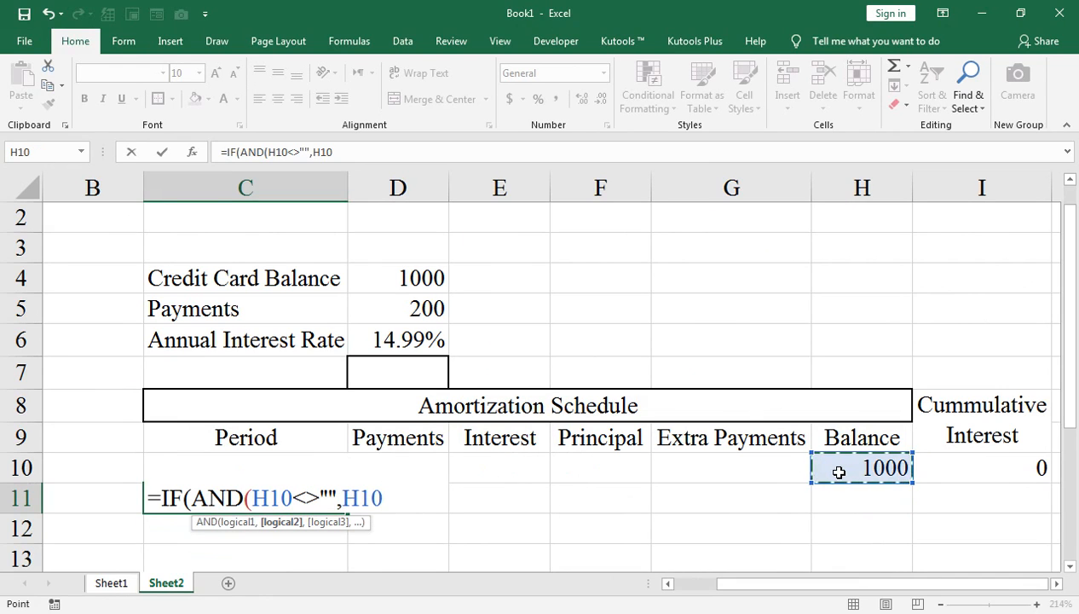
type(">")
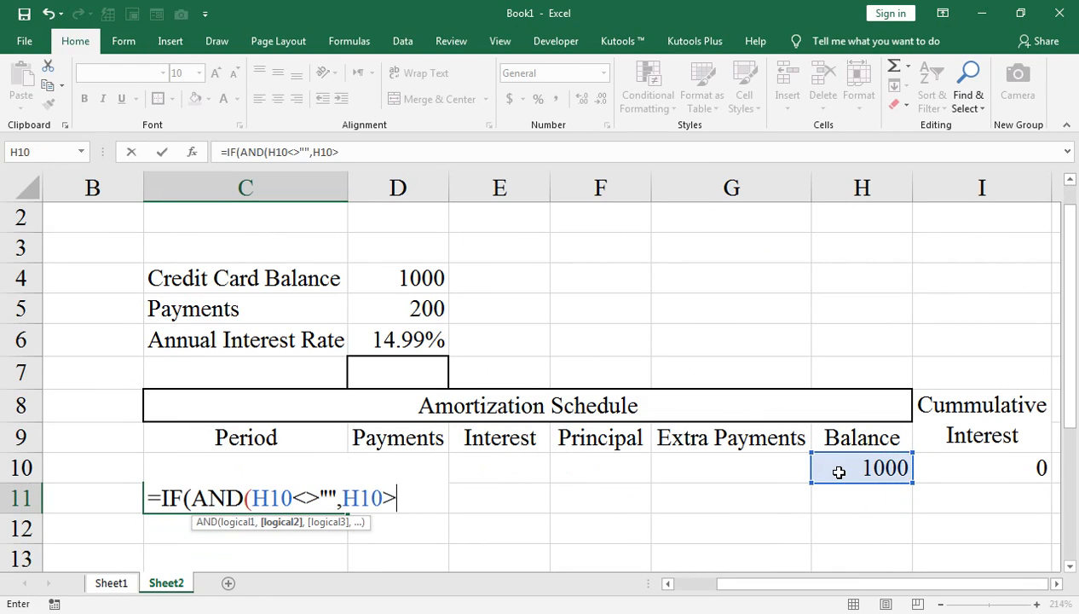
type("0),")
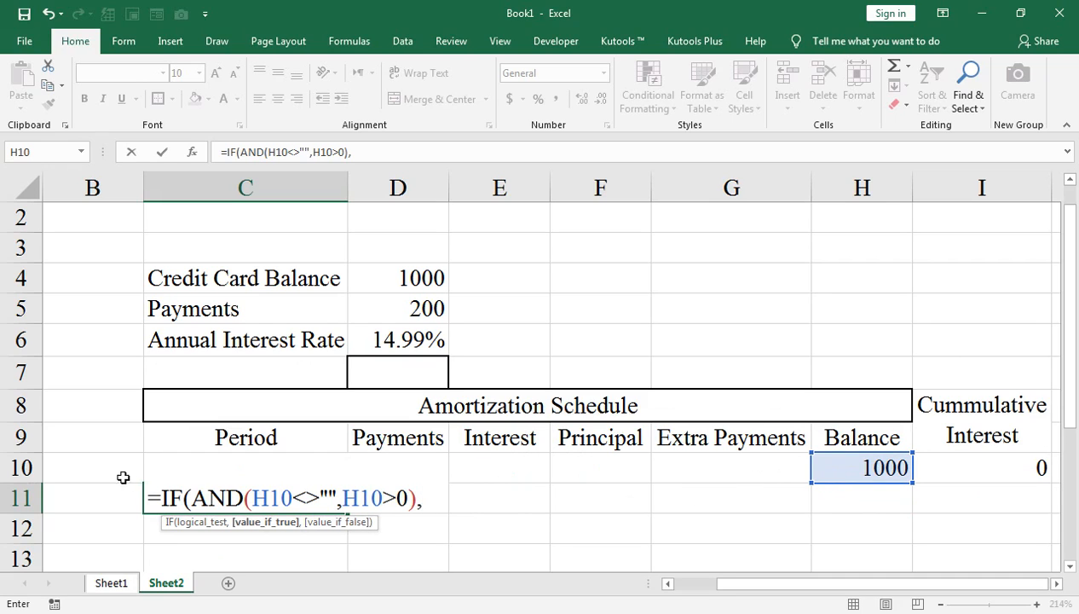
Complete the C11 formula with C10+1 for the true case and REPT(,1) for the false case
left_click(164, 463)
left_click(434, 491)
left_click(97, 458)
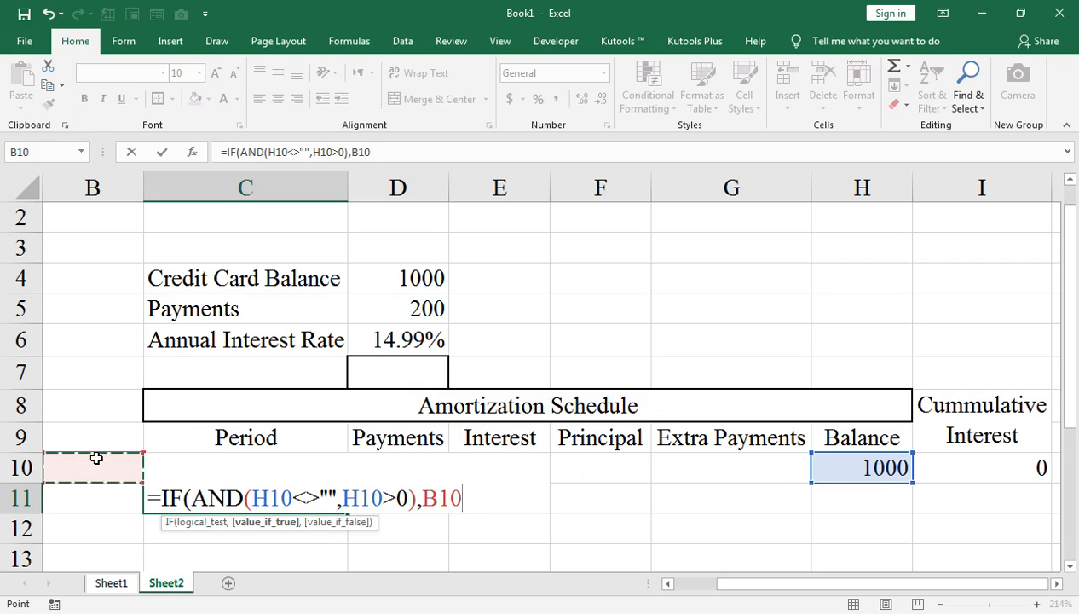
key("Right")
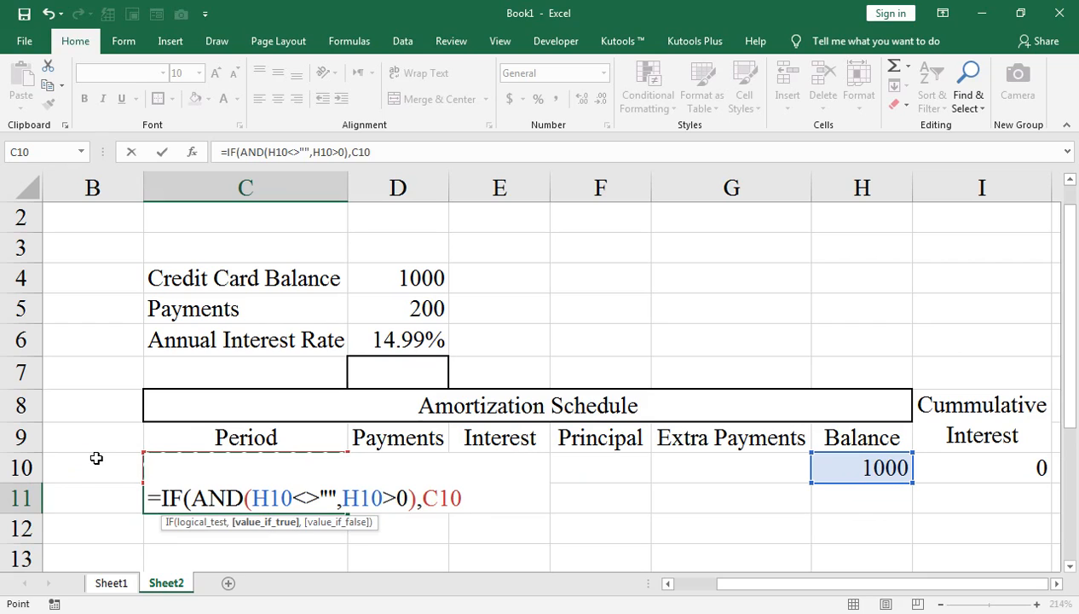
type("+1,RE")
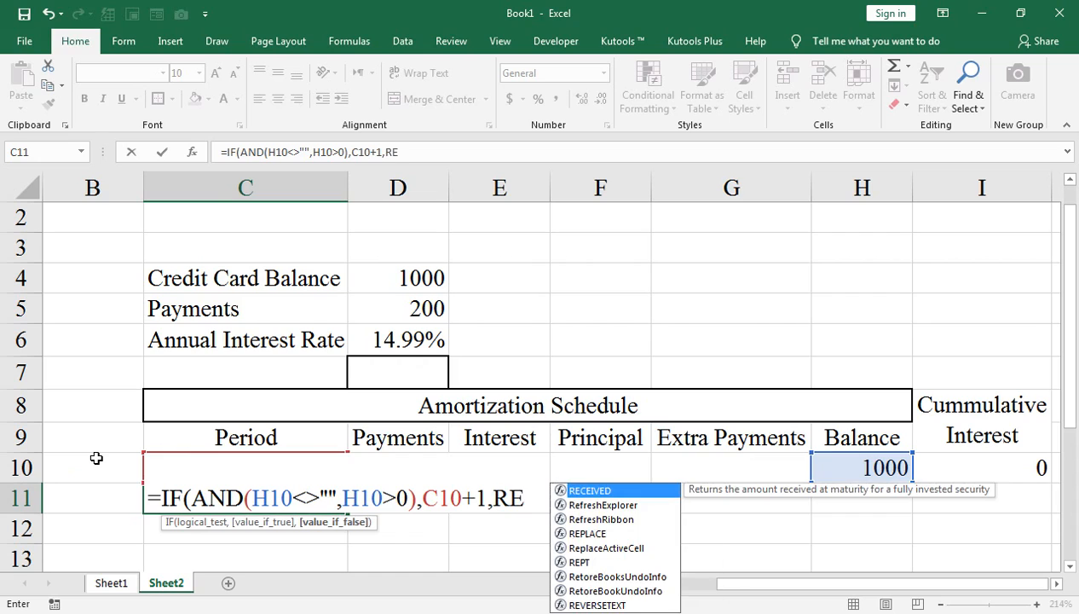
type("PT")
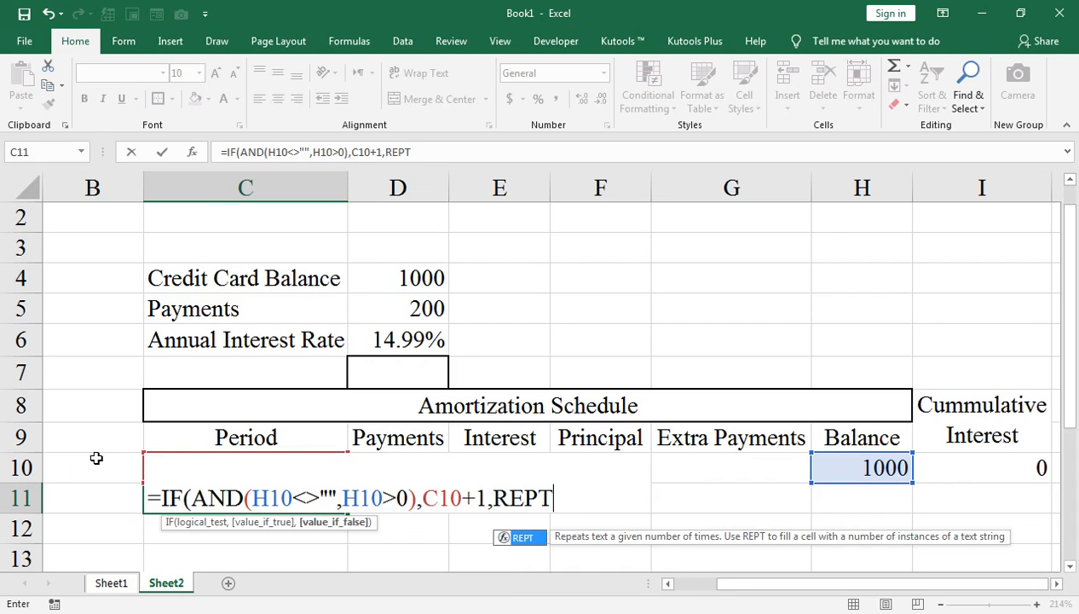
type("(,")
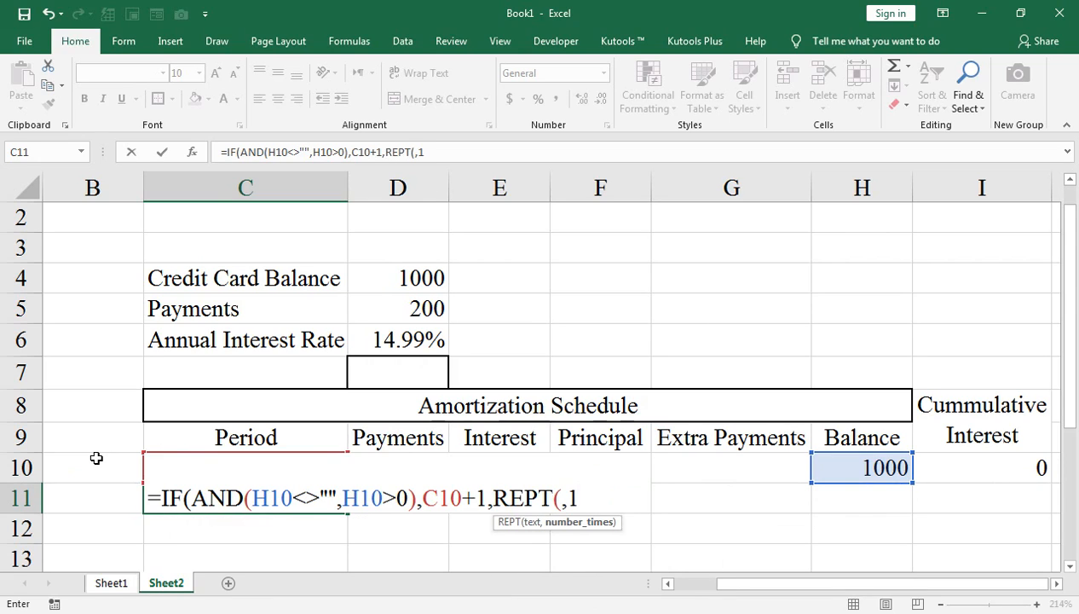
type("1)")
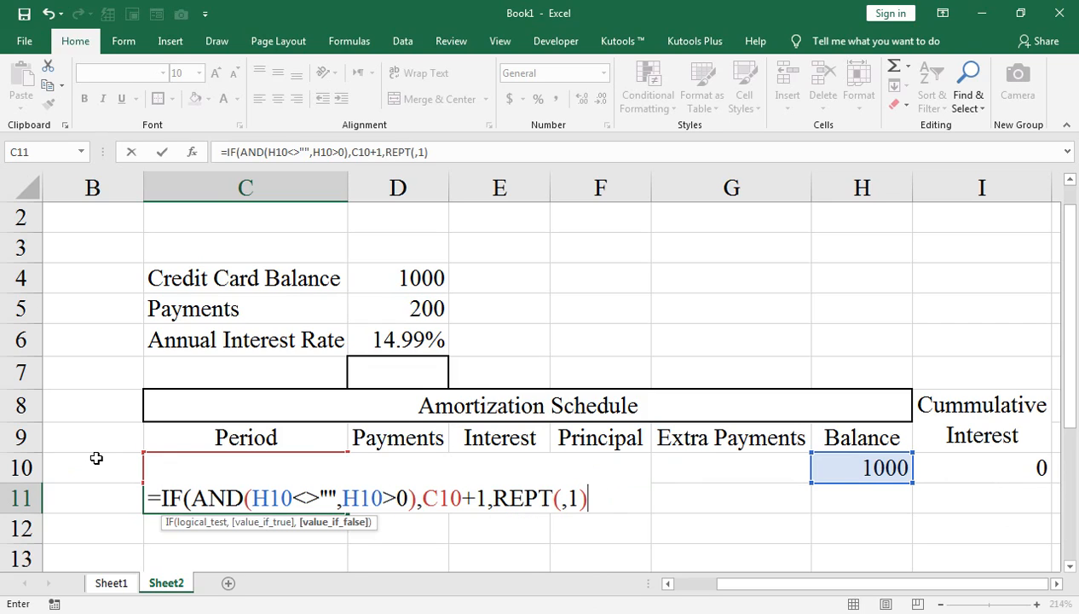
type(")")
key("Return")
key("Up")
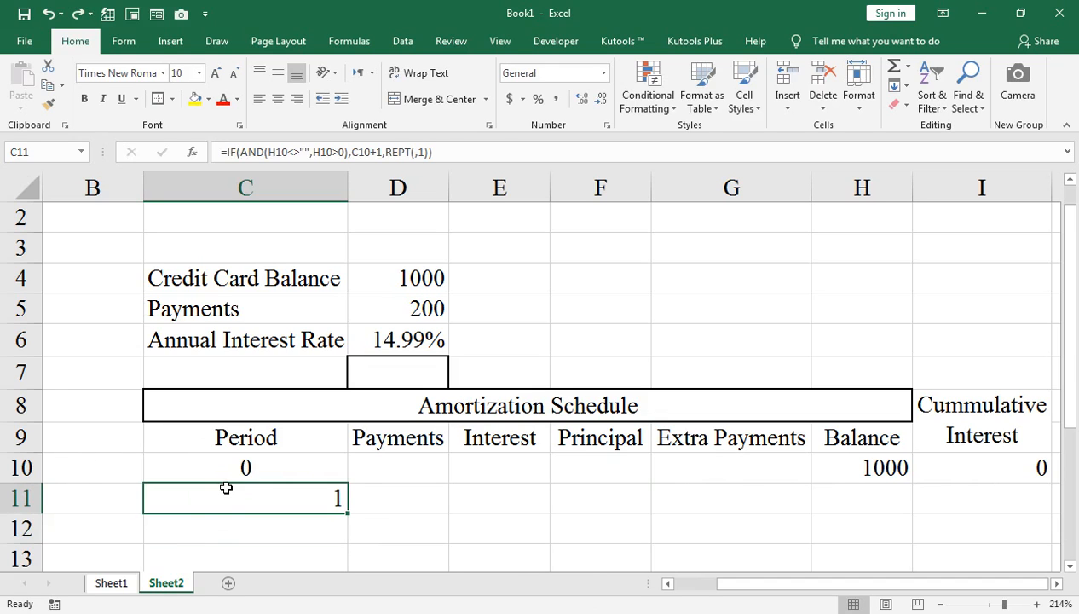
scroll(243, 482, "down", 1)
left_click_drag(347, 422, 347, 494)
left_click_drag(347, 479, 348, 528)
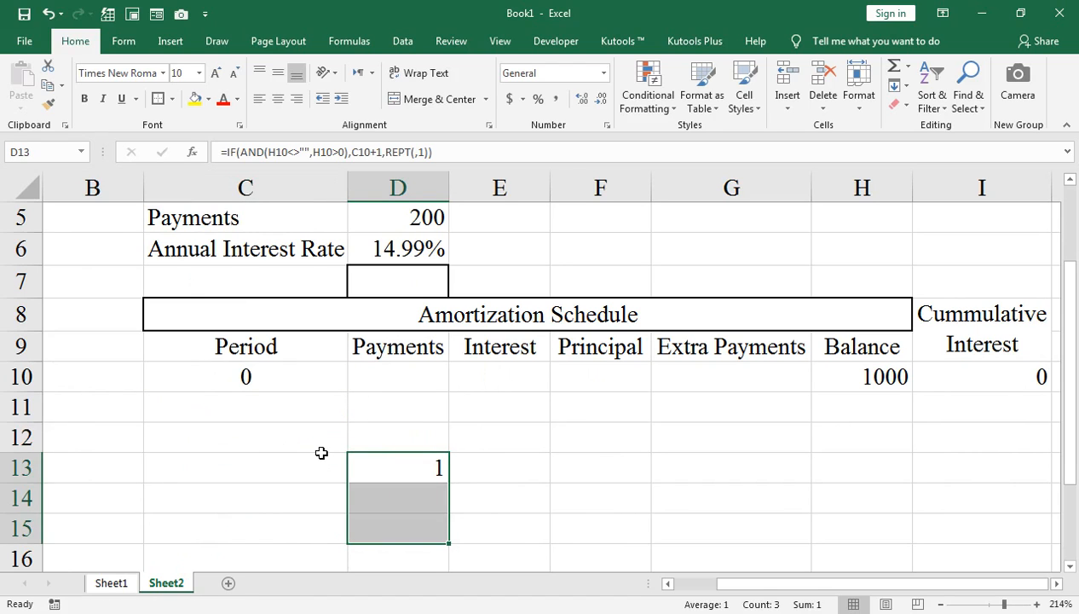
key("ctrl+z")
double_click(310, 408)
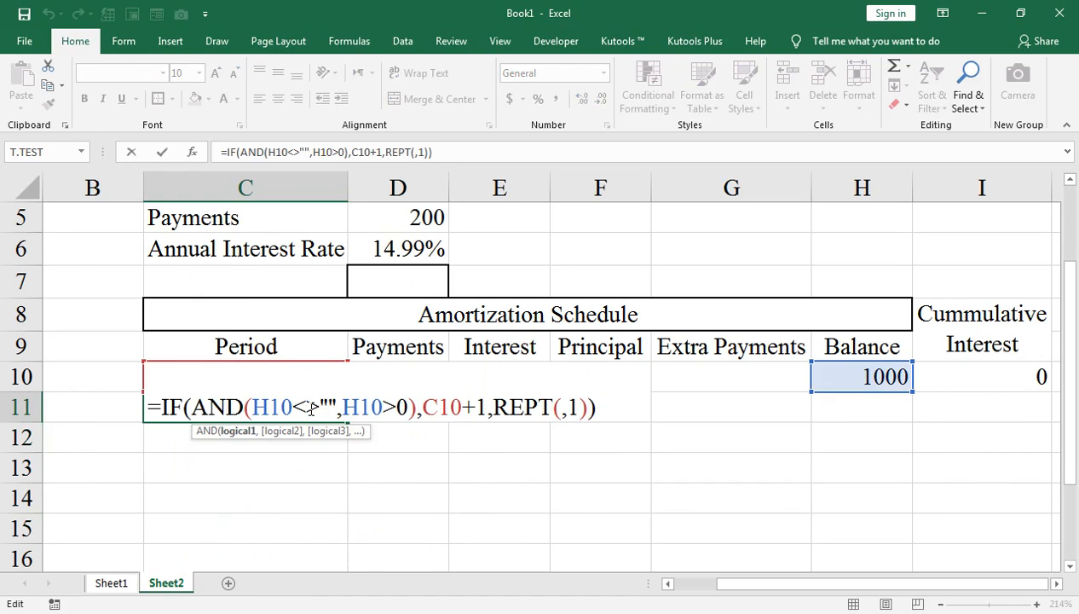
key("Return")
Fill the Period formula from C11 down through C19
left_click(309, 408)
key("shift+Down")
key("shift+Down")
key("shift+Down")
key("shift+Down")
key("shift+Down")
key("shift+Down")
key("shift+Down")
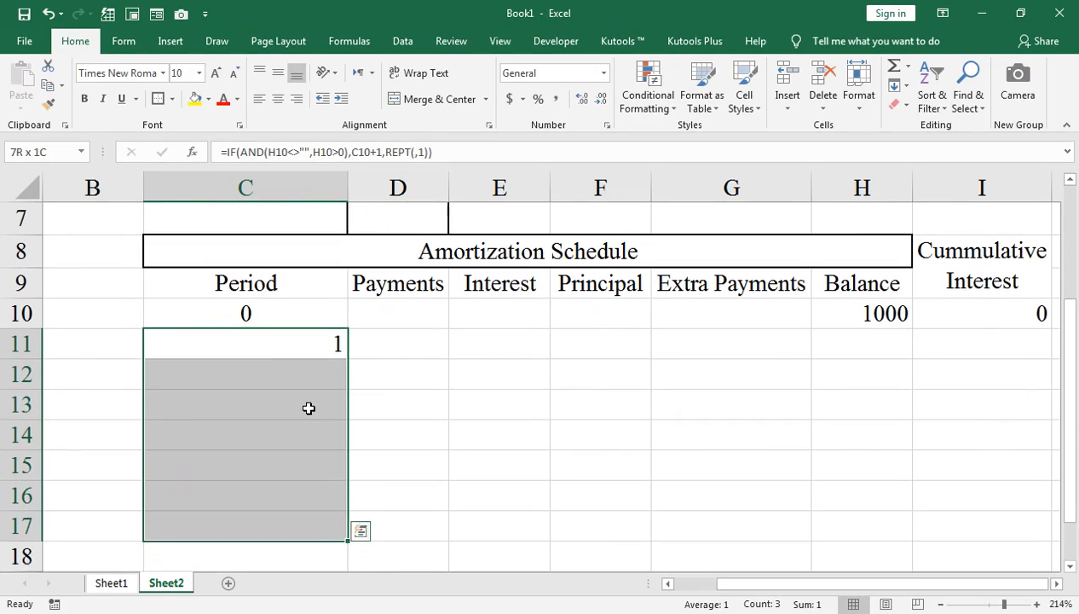
key("shift+Down")
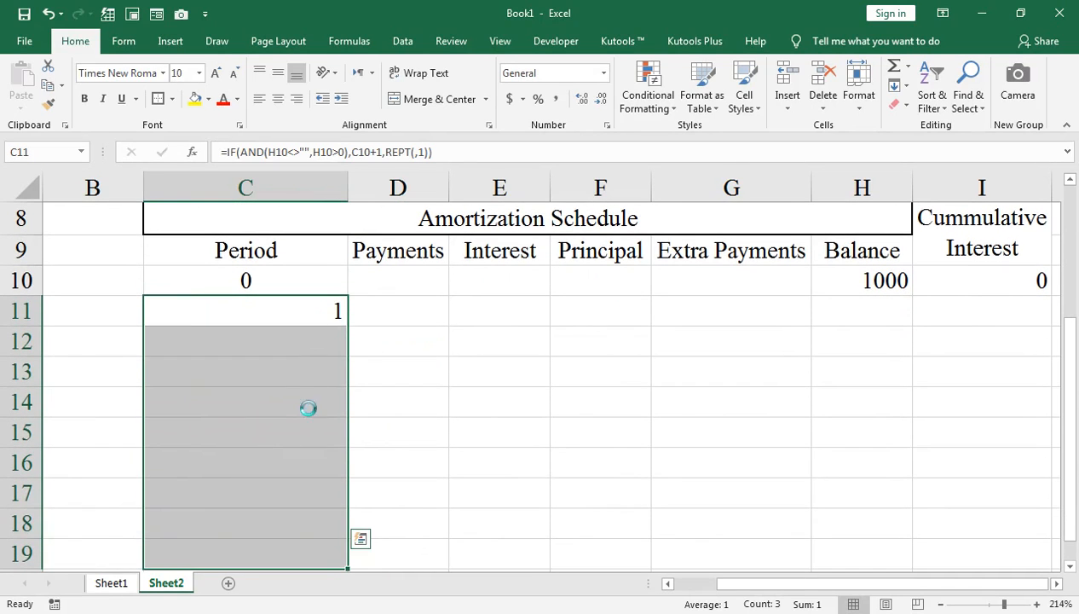
left_click(310, 409)
left_click(303, 467)
scroll(303, 468, "up", 2)
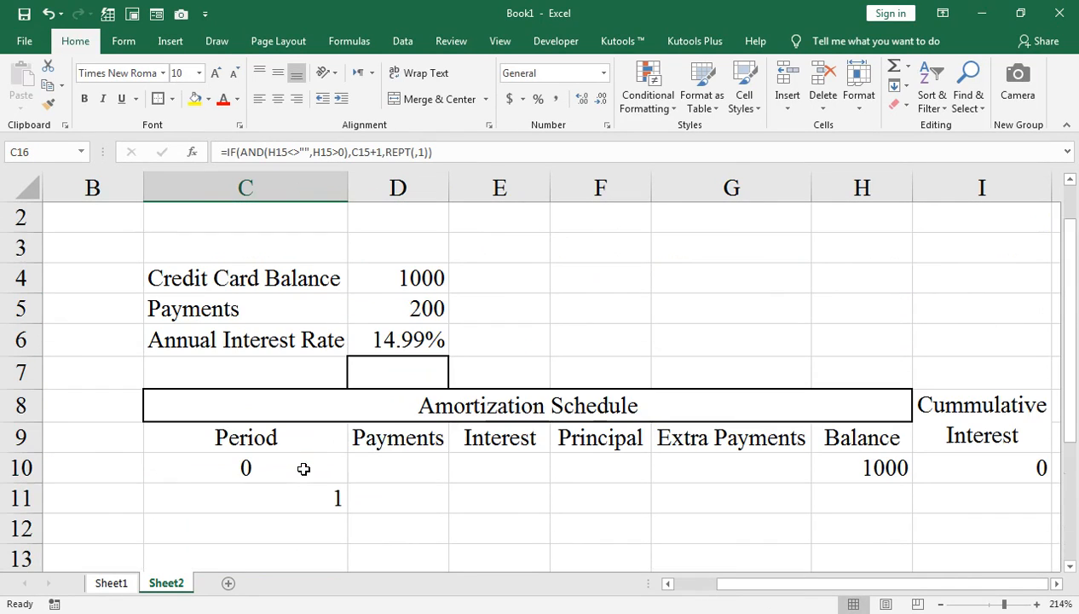
Begin the Payments formula in D11 with the balance test =IF(AND(H10<>"",H10>0), referencing the opening balance
left_click(378, 488)
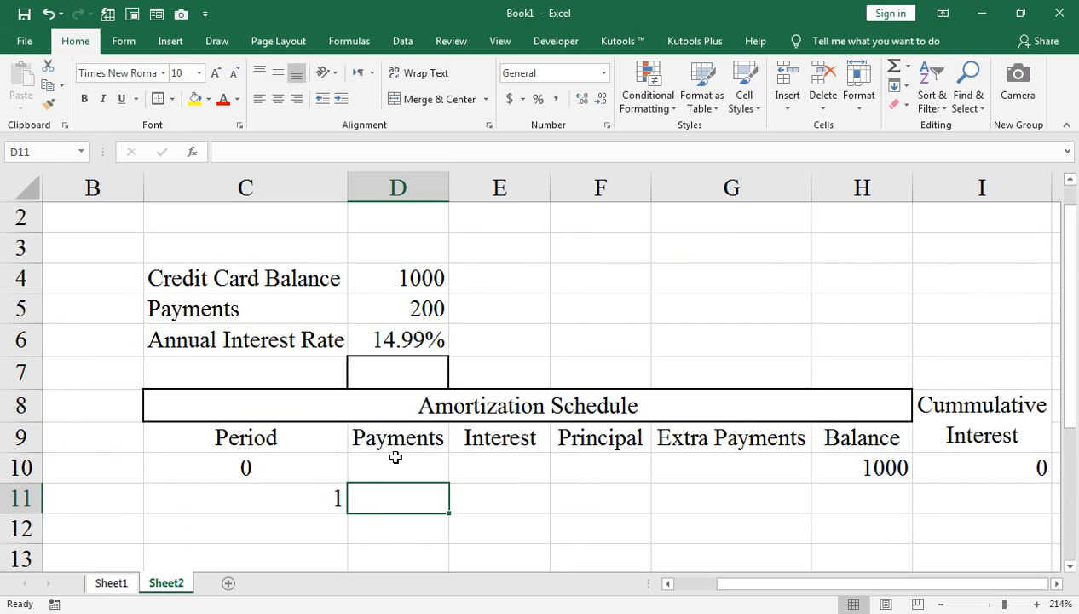
type("=IF(AN")
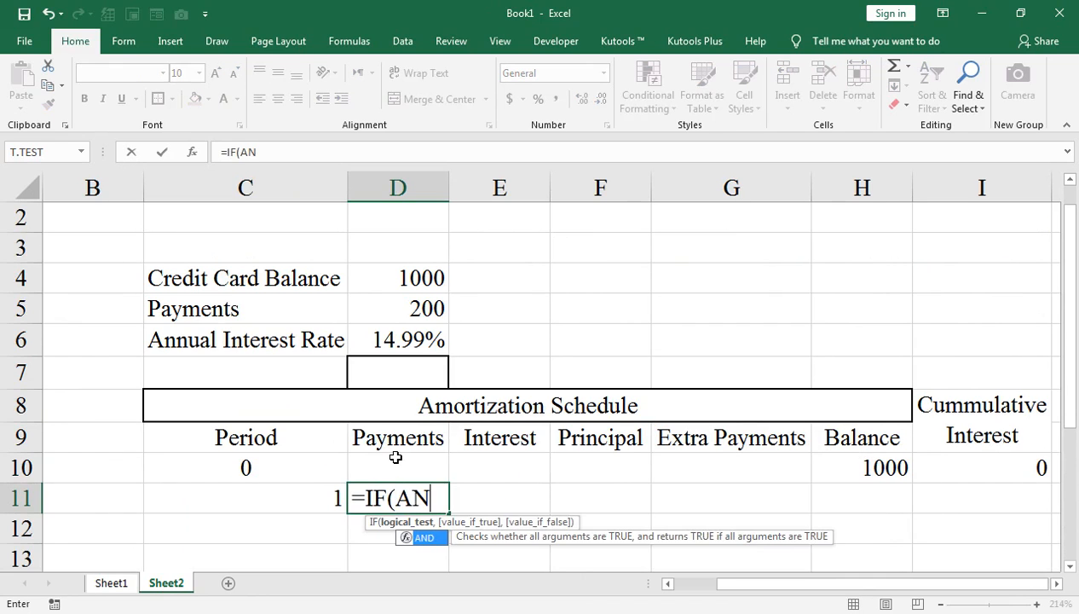
type("D(")
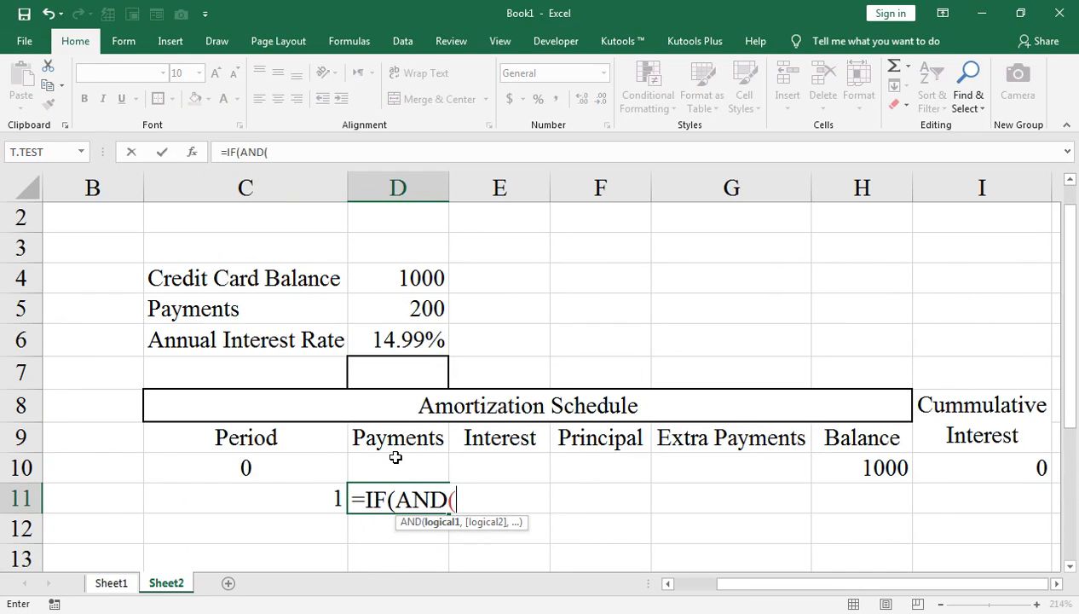
left_click(856, 464)
type("<")
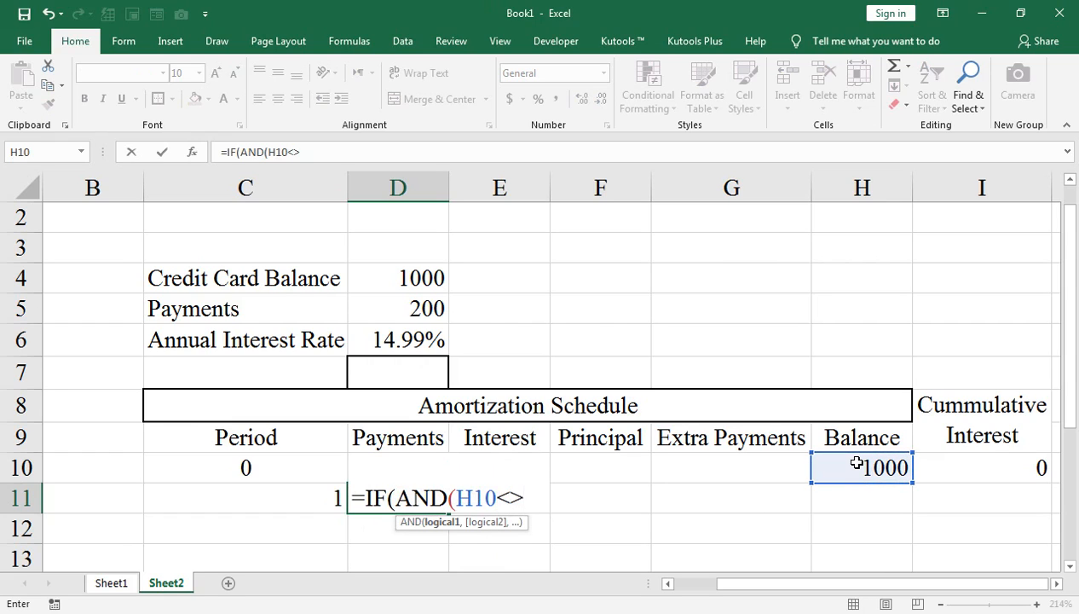
type(">\"\",")
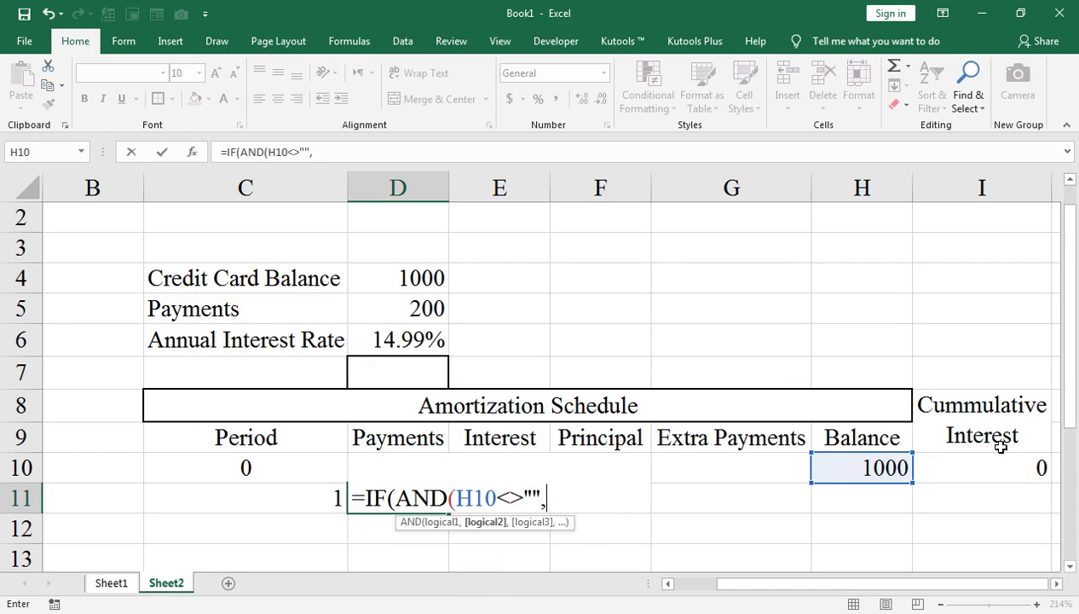
left_click(902, 467)
type(">")
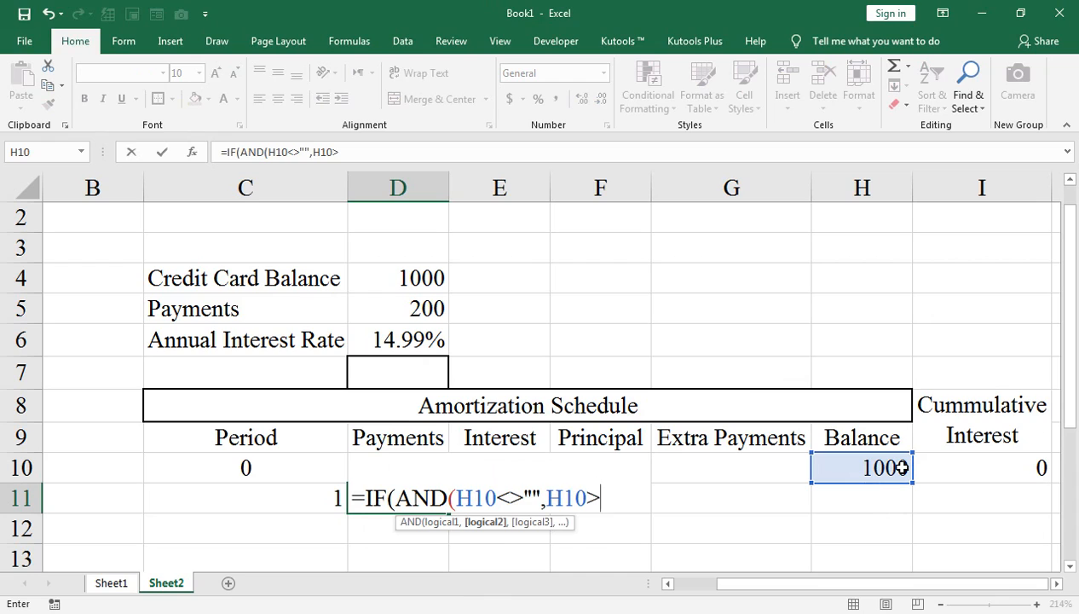
type("0)")
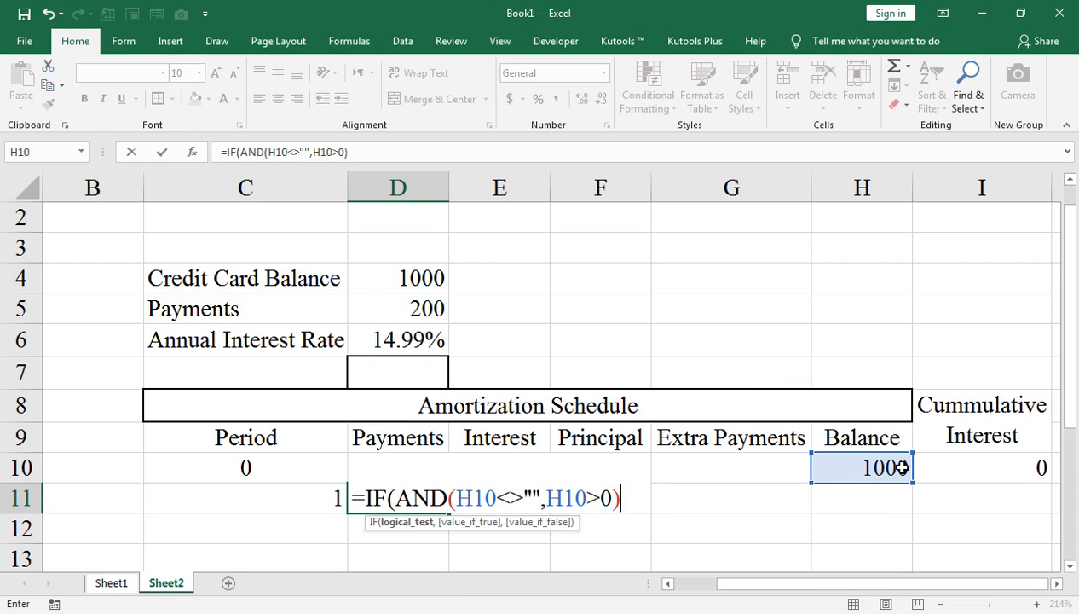
Nest a second IF in the D11 formula that tests whether the payment is within the balance, $D$5<=H10
type(",IF(")
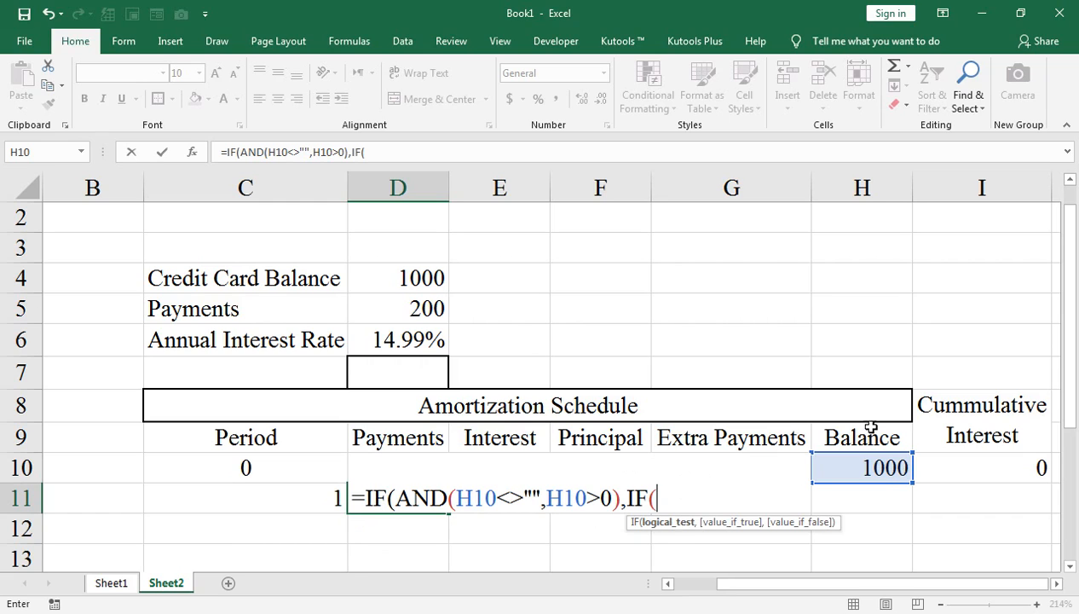
left_click(379, 315)
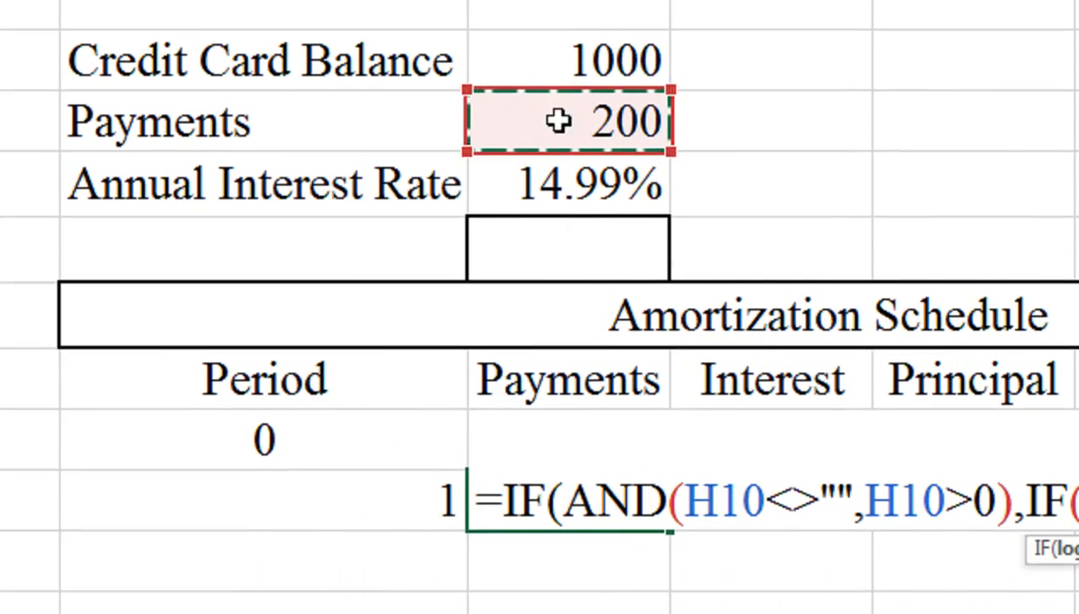
key("F4")
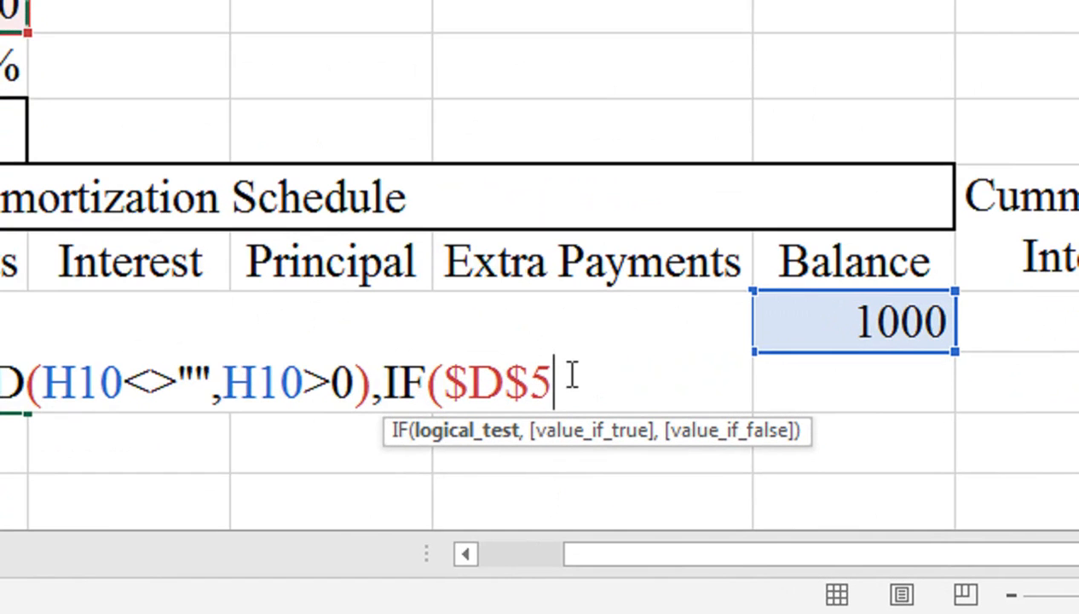
type(">")
key("BackSpace")
type("<=")
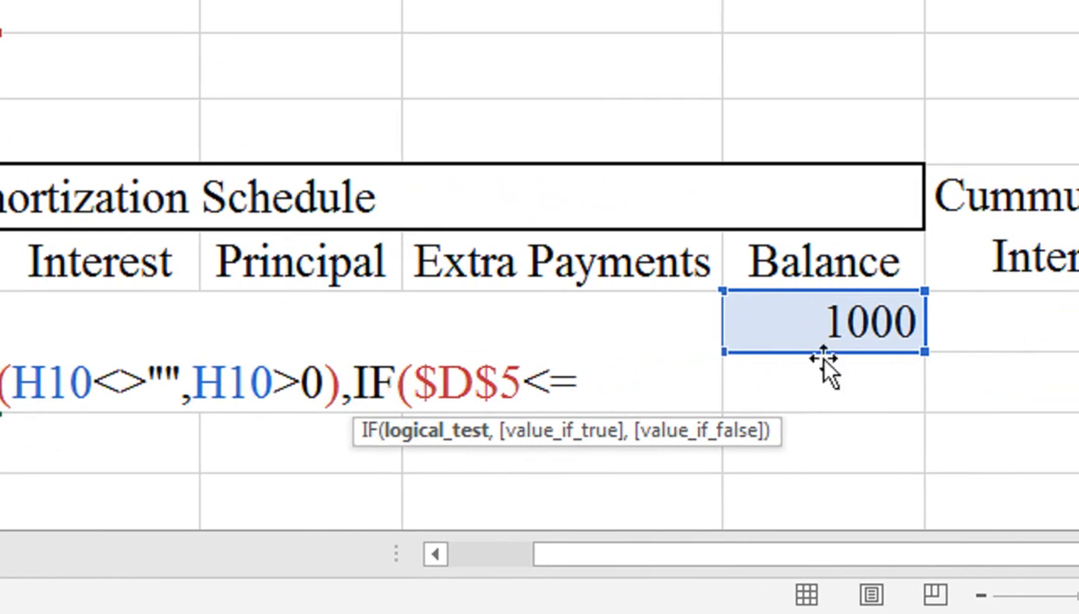
left_click(842, 322)
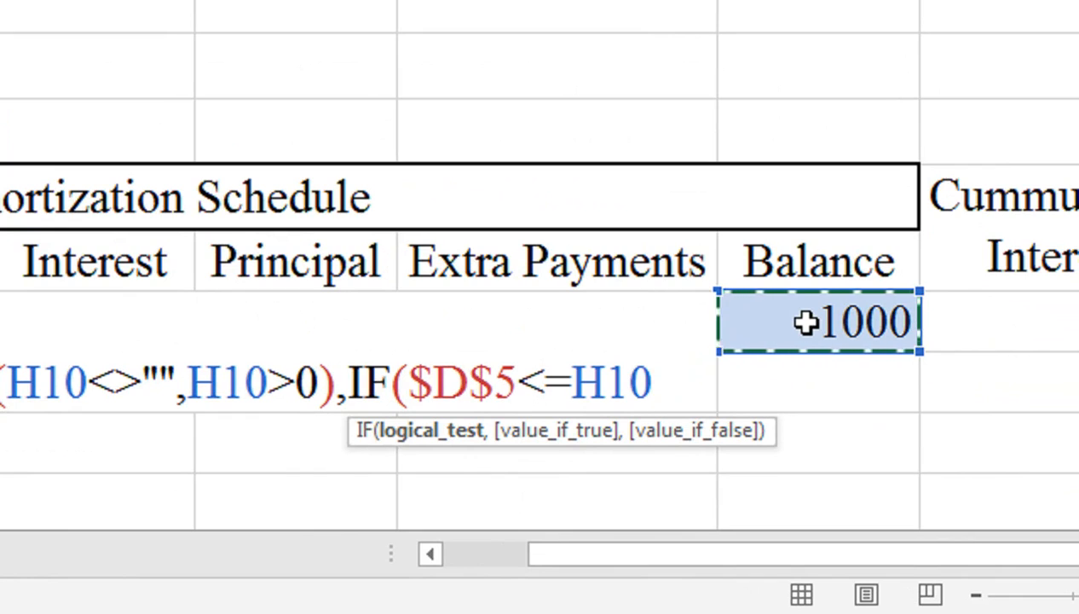
type(",")
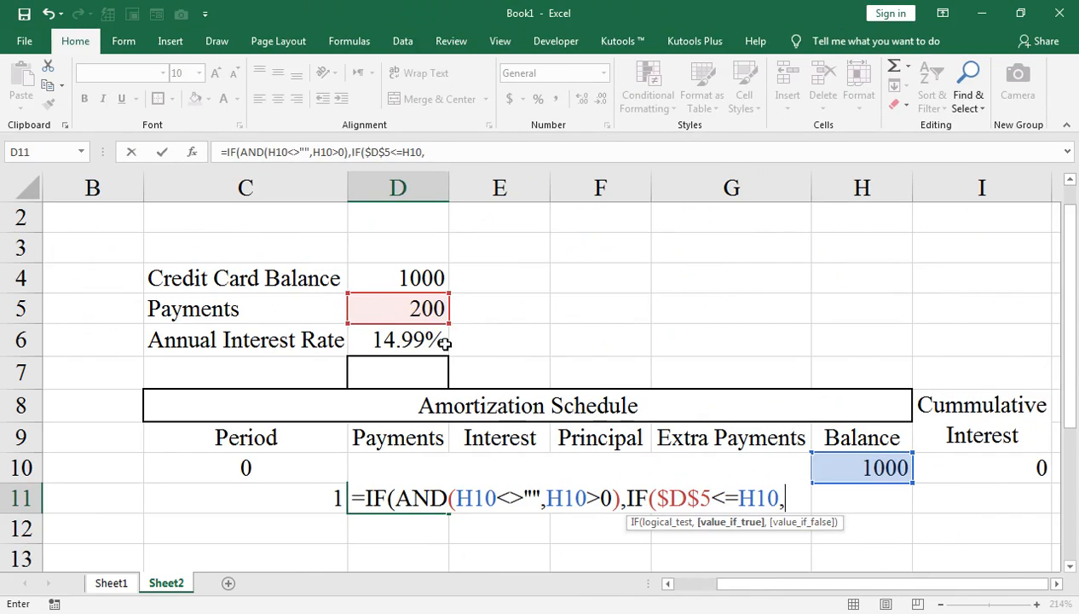
Give the nested IF in D11 $D$5 as its true value and H10 as its false value, and close it
left_click(422, 308)
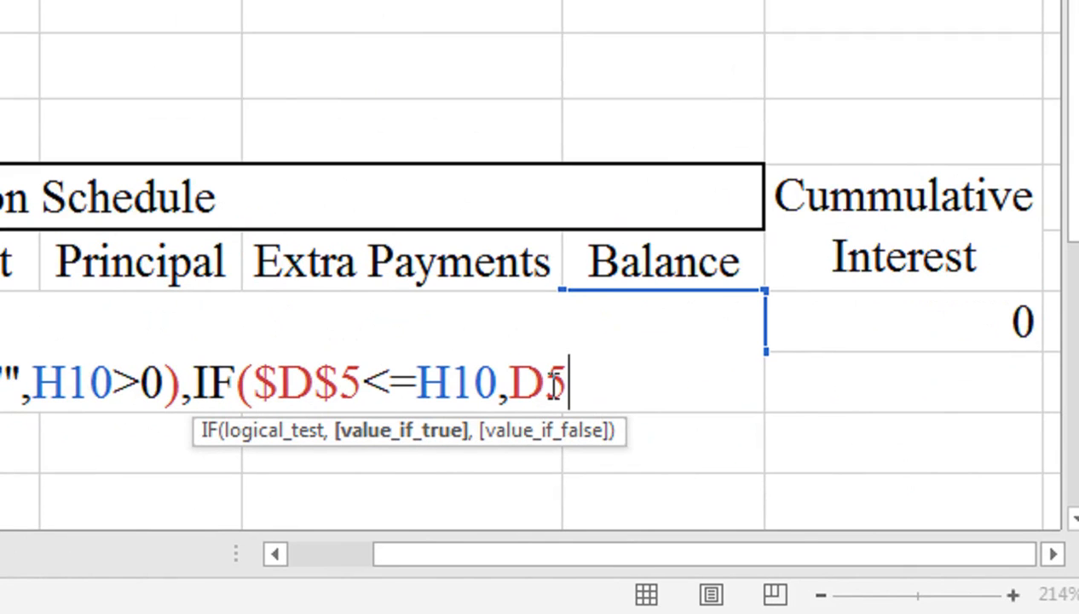
key("F4")
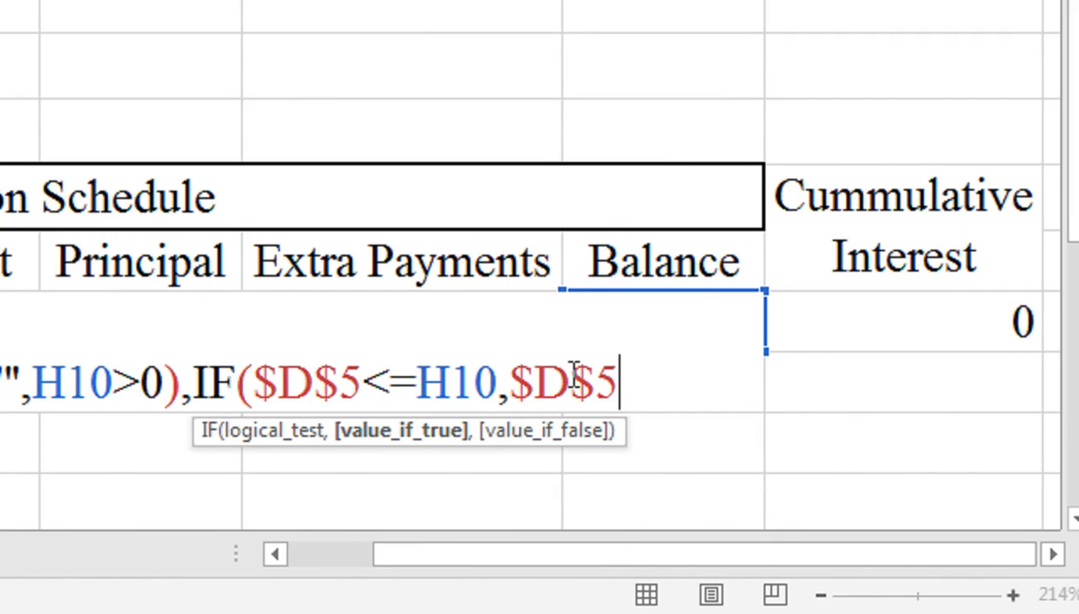
type(",")
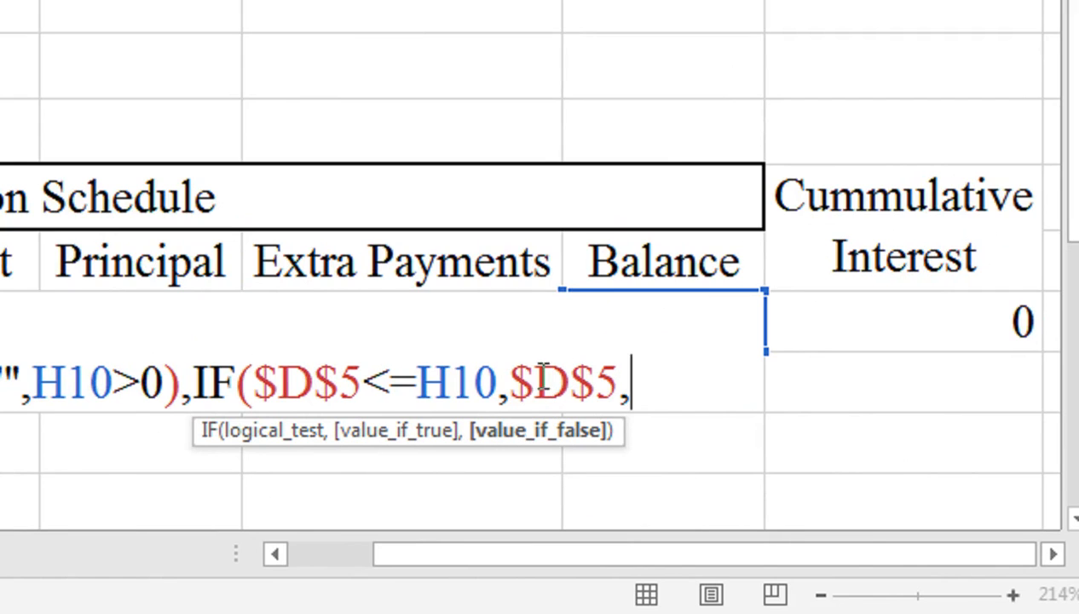
left_click(803, 316)
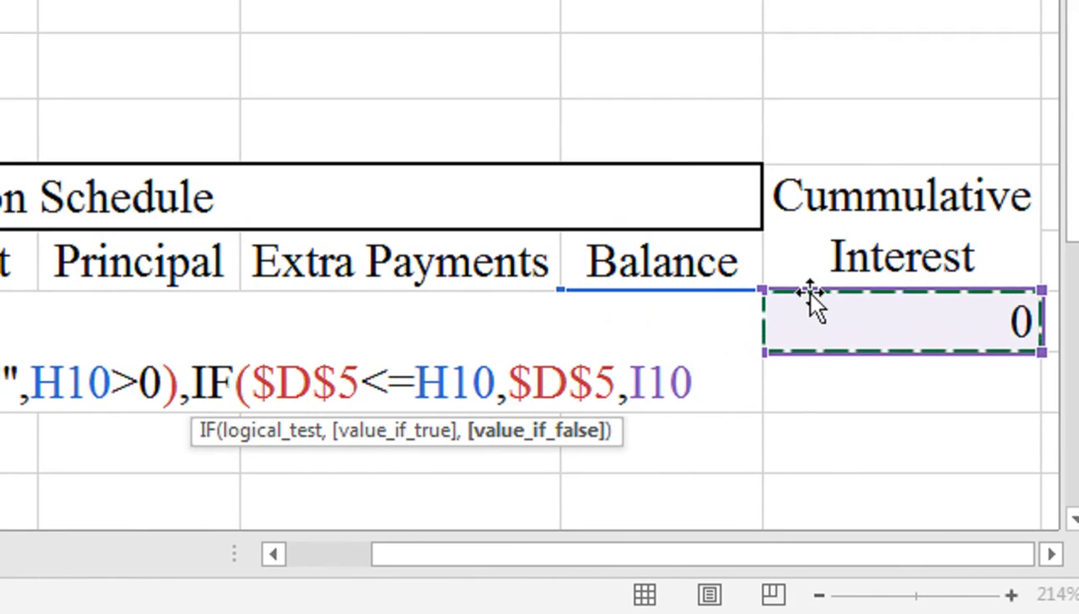
key("Left")
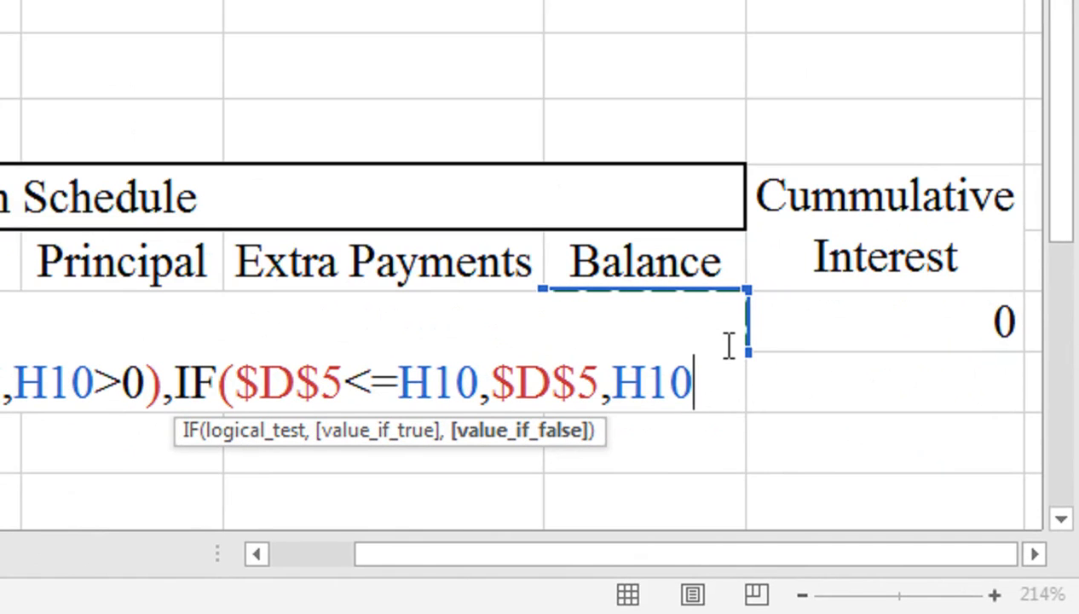
type("),")
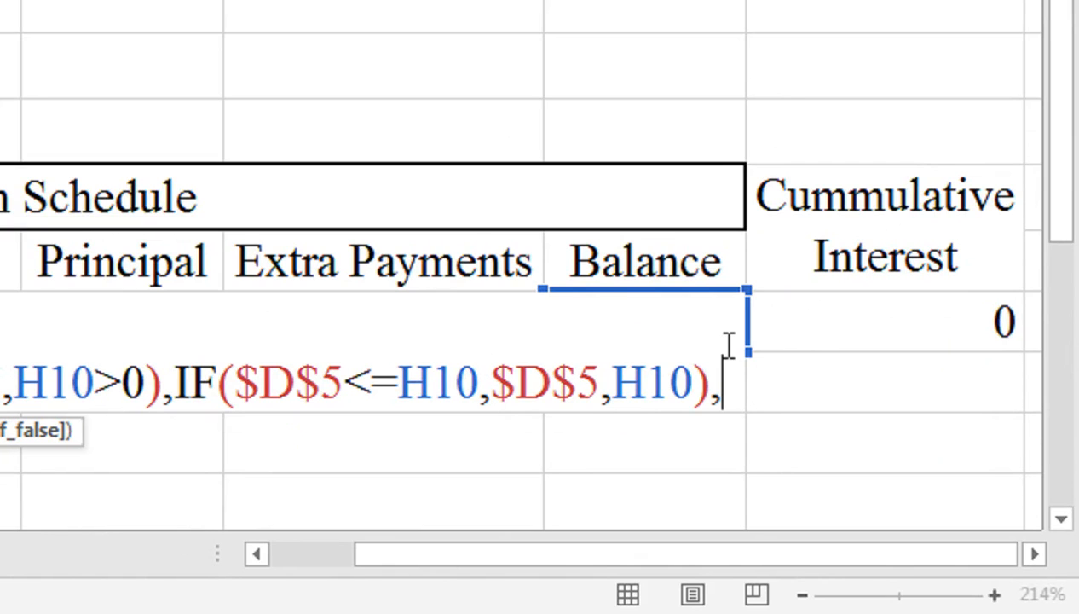
Complete the D11 formula with REPT(,1) as the outer IF's false case and enter it
type("REPT")
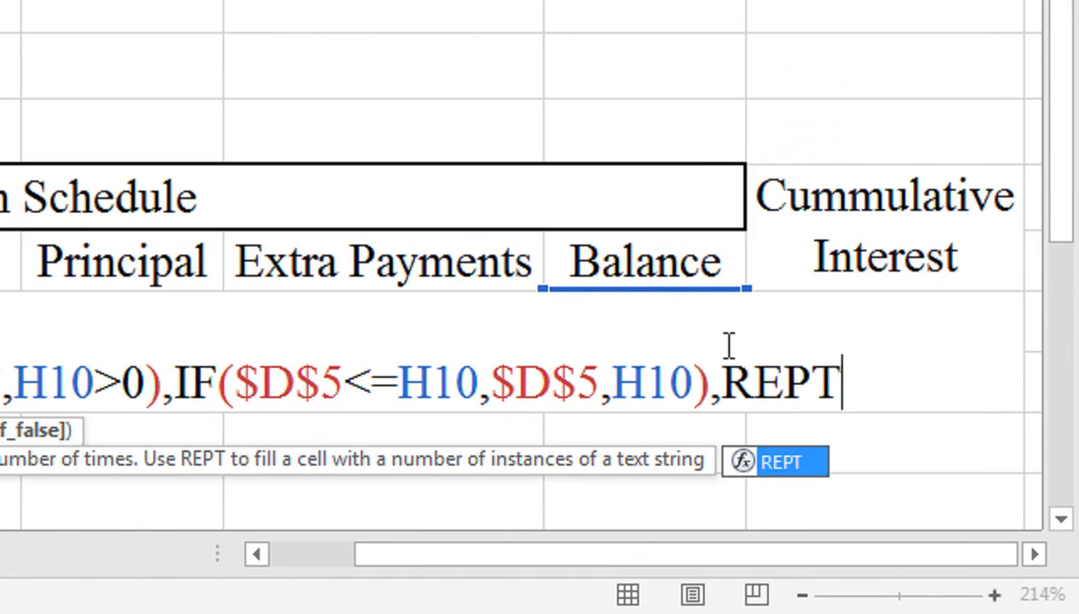
type("1")
key("BackSpace")
type("(1")
key("BackSpace")
type(",1)")
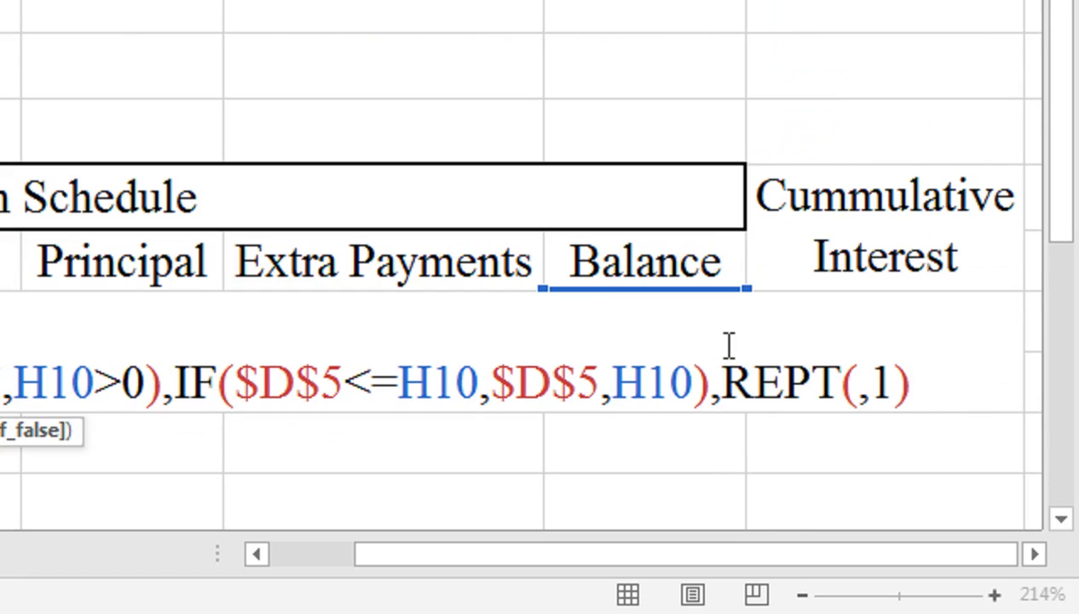
type(")")
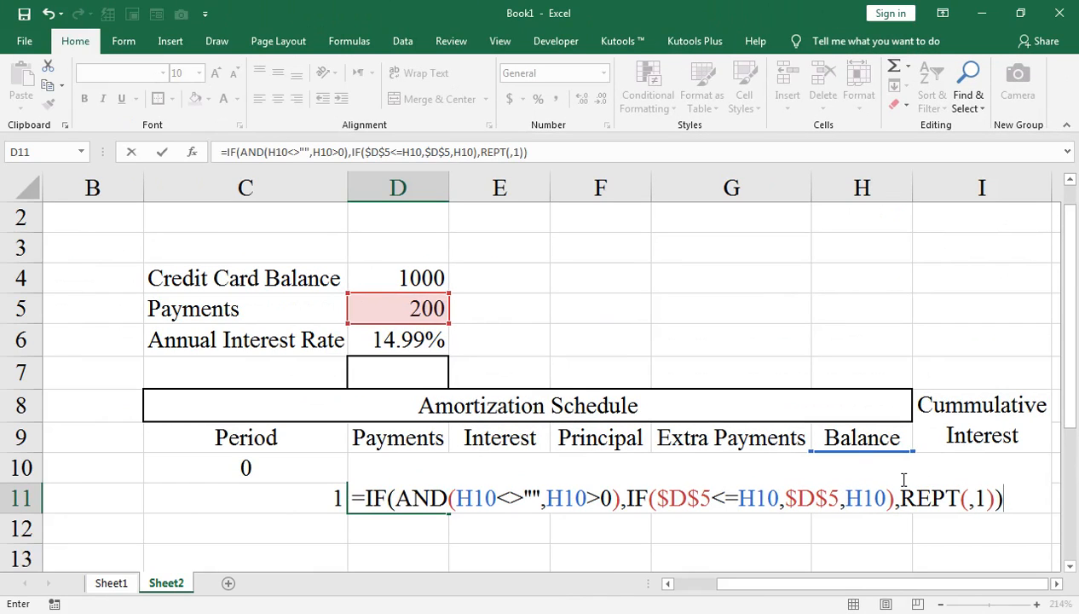
key("Return")
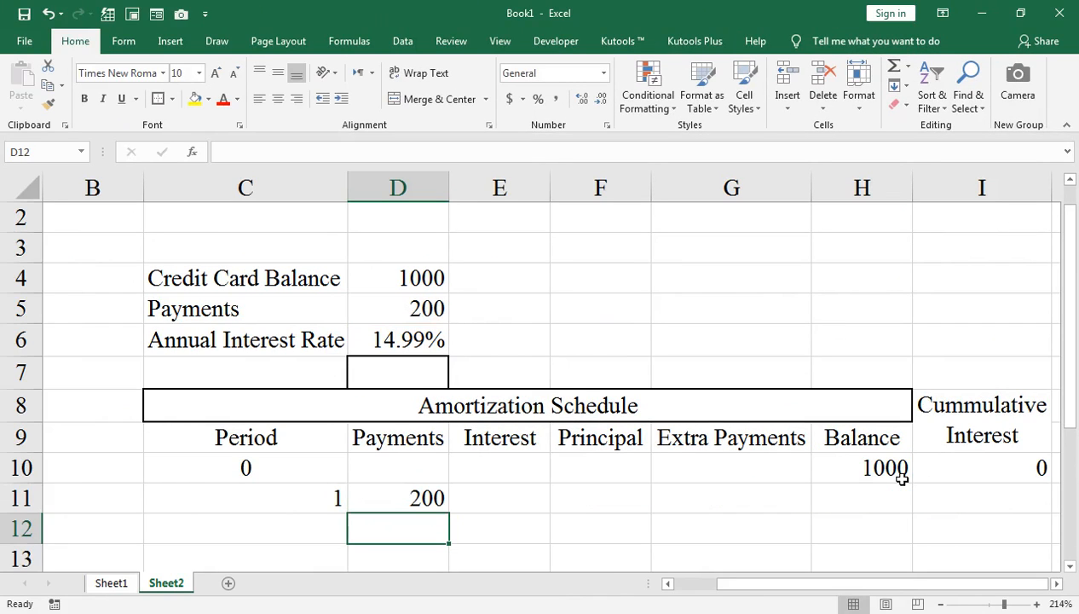
Review the formula in D11 and fill it down the Payments column through D19
double_click(424, 499)
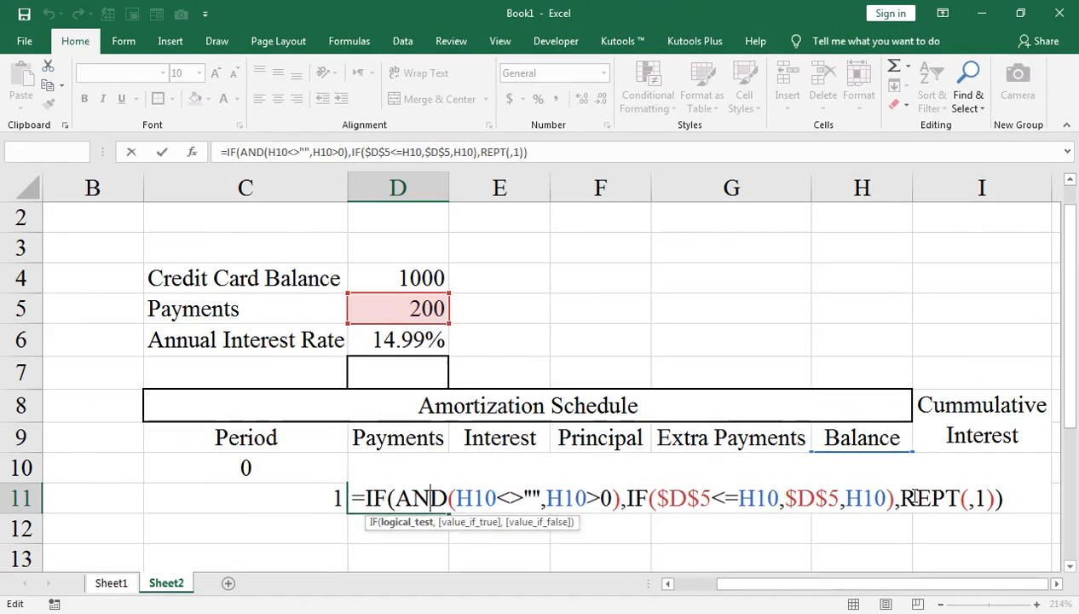
key("Return")
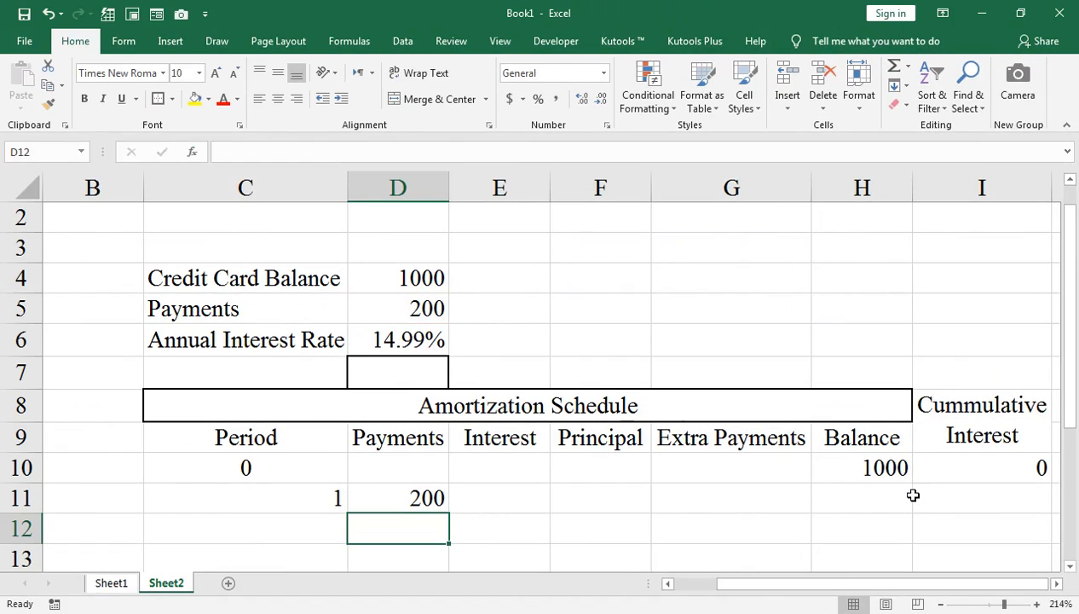
left_click(428, 487)
scroll(421, 498, "down", 1)
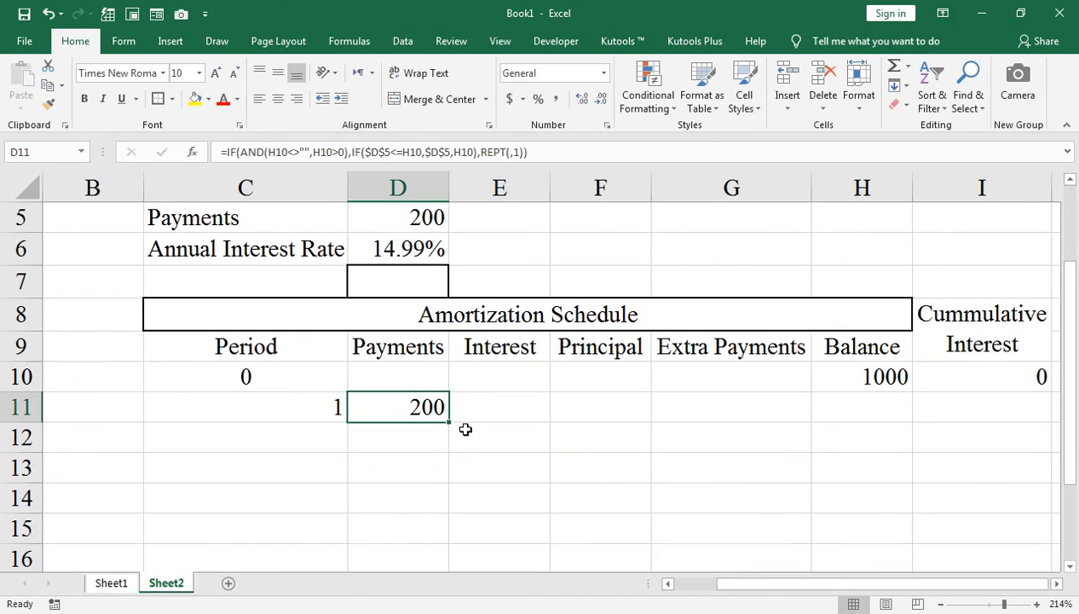
left_click_drag(451, 422, 448, 558)
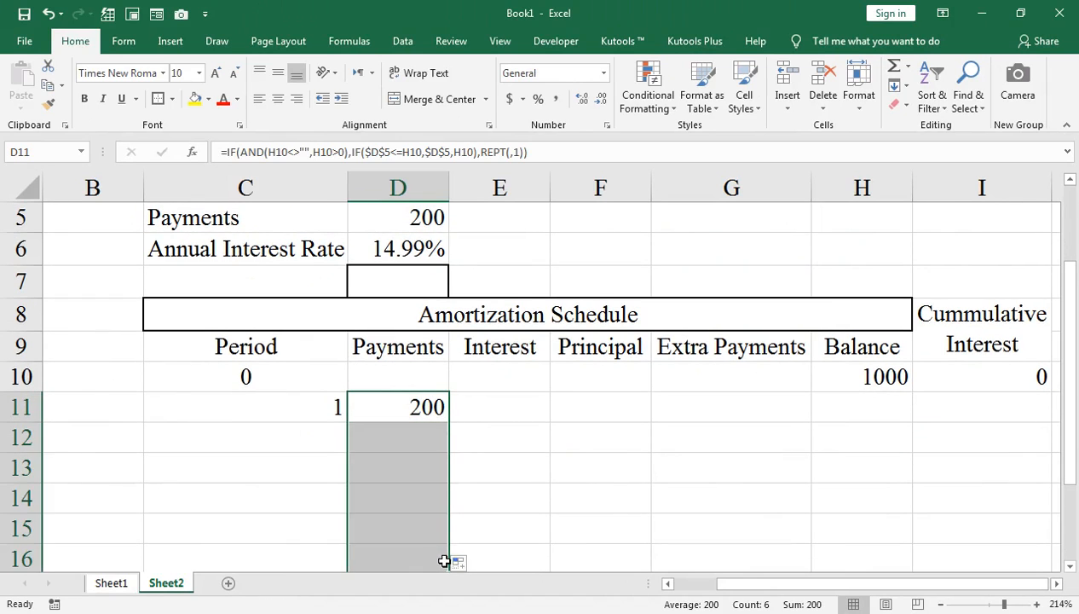
scroll(449, 558, "down", 1)
left_click_drag(448, 477, 447, 550)
Check the formulas filled into the Payments column cells from D12 through D19
left_click(447, 514)
left_click(405, 406)
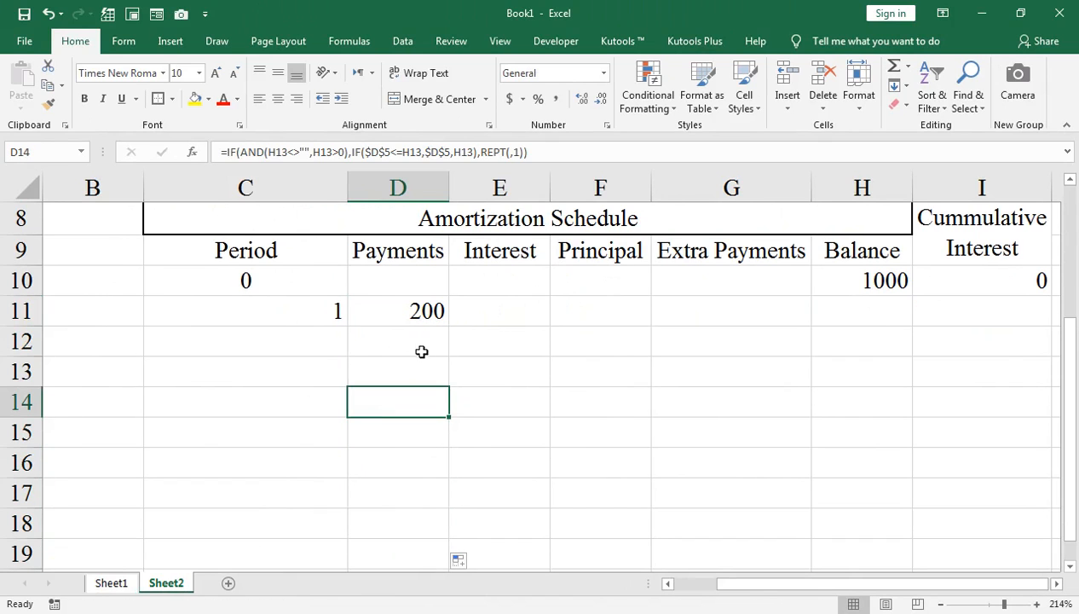
left_click(420, 341)
key("Down")
key("Down")
key("Down")
key("Down")
key("Down")
key("Down")
key("Down")
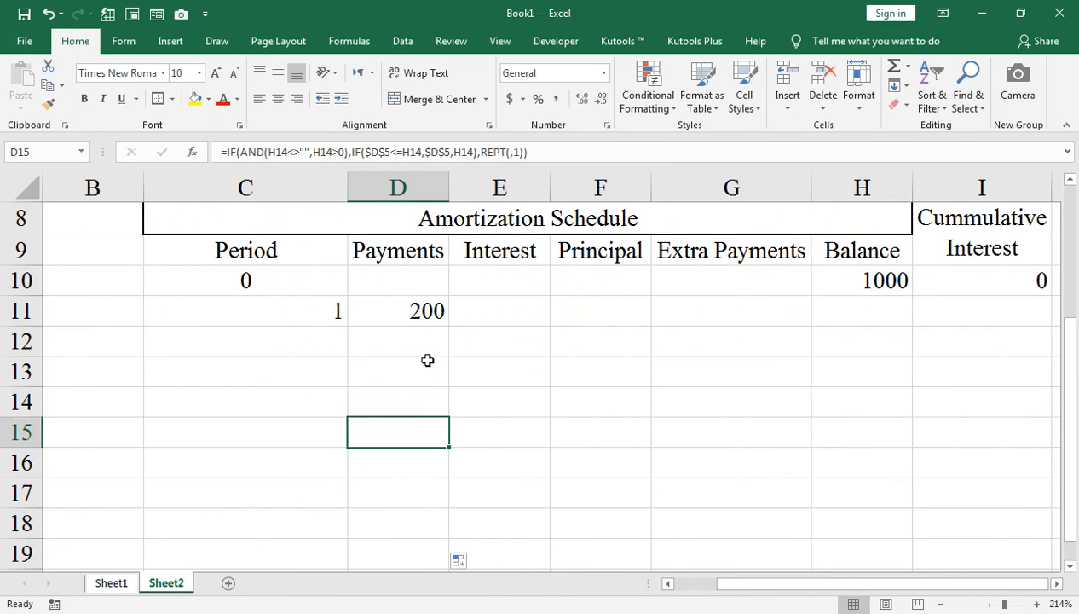
scroll(409, 362, "up", 2)
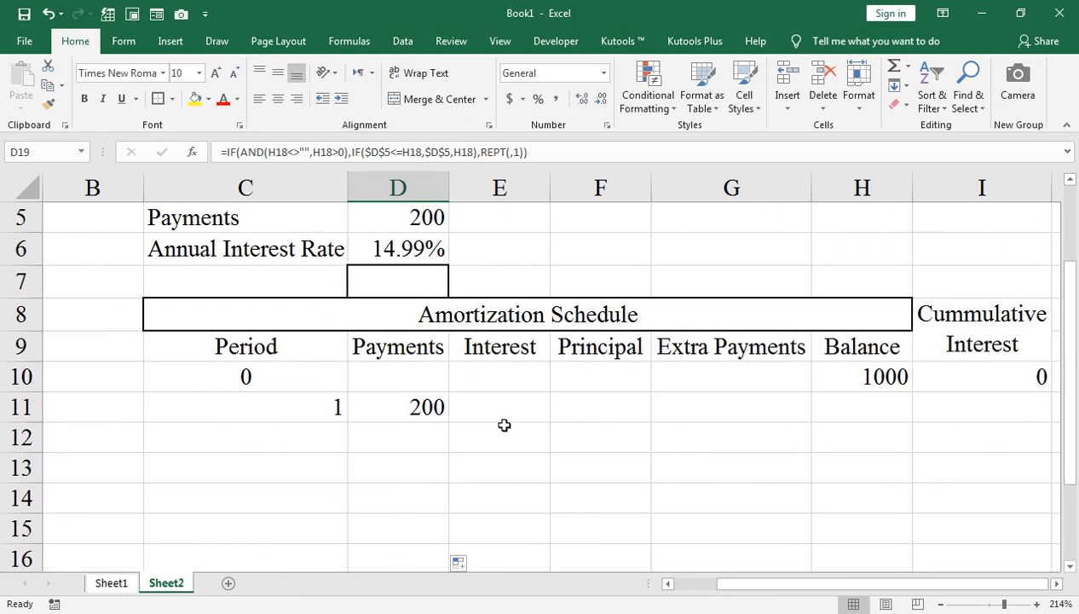
Begin the Interest formula in E11 with =IF(AND( and a reference to the opening balance in H10
left_click(484, 499)
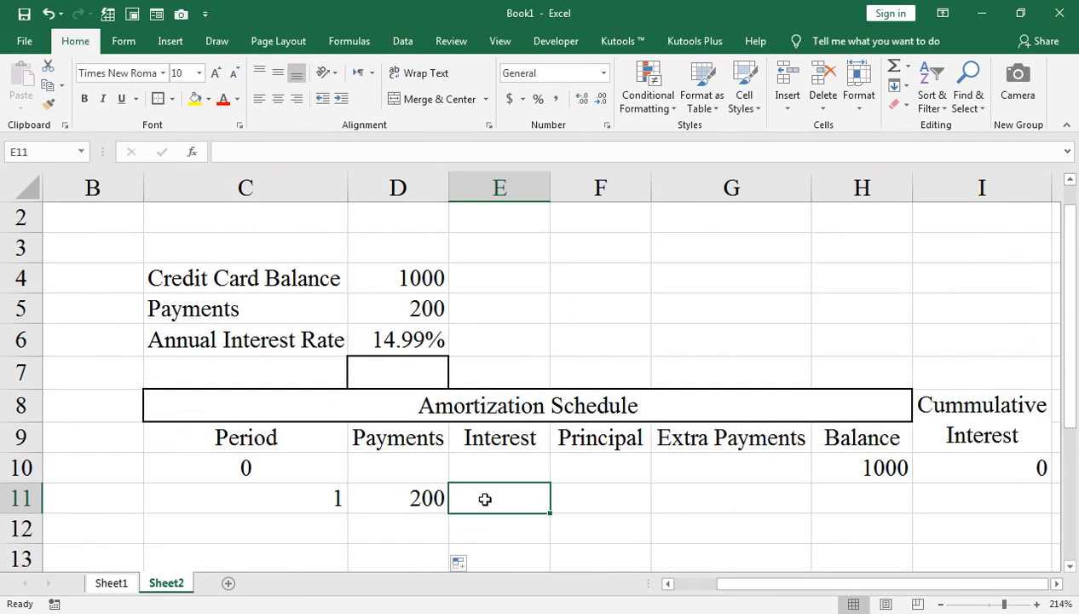
type("=IF")
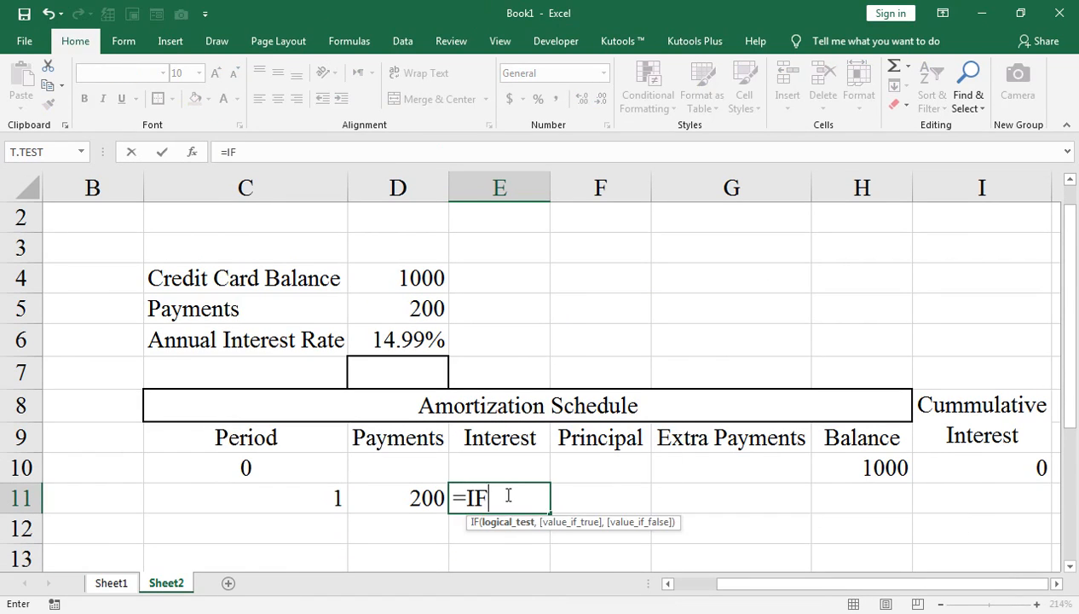
type("(AND")
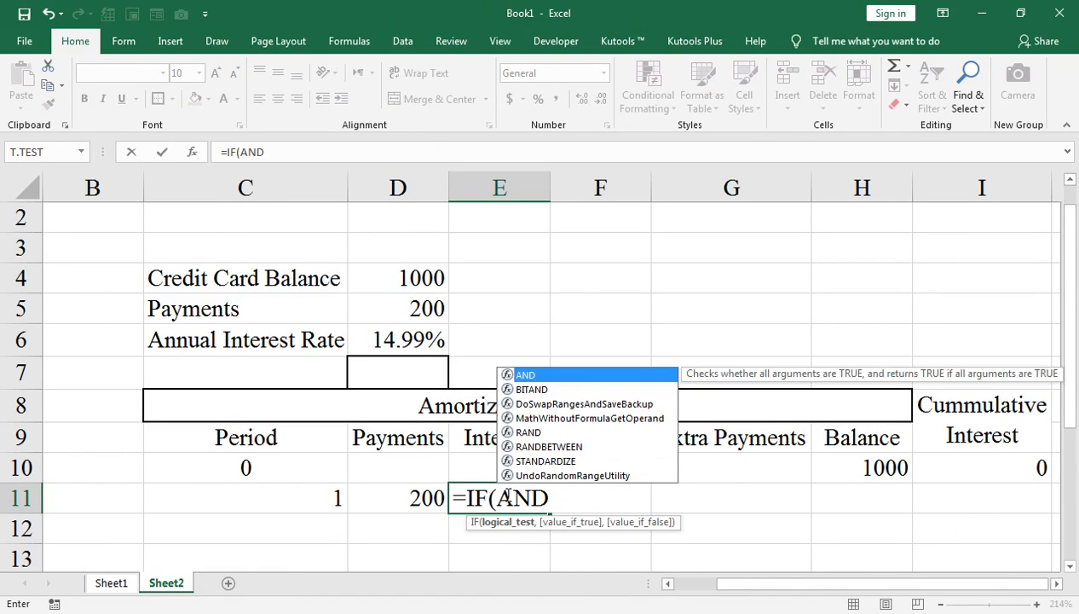
type("(")
key("Up")
key("Right")
key("Right")
key("Right")
key("Right")
key("Left")
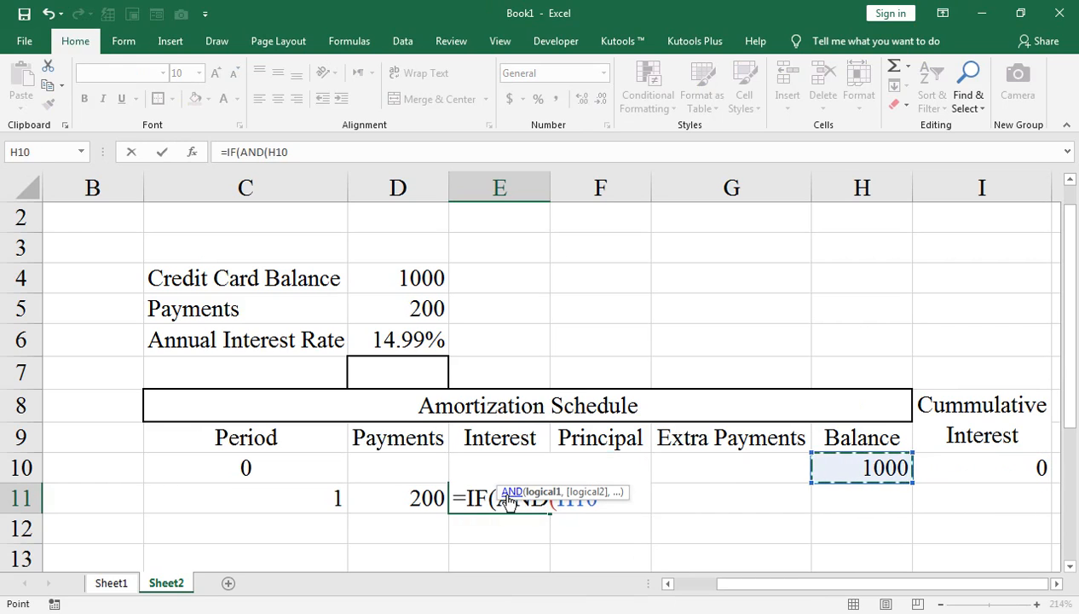
Complete the AND test in E11's Interest formula with H10<>"" and H10>0 as its two conditions
type("<>\"\",")
key("Up")
key("Right")
key("Right")
key("Right")
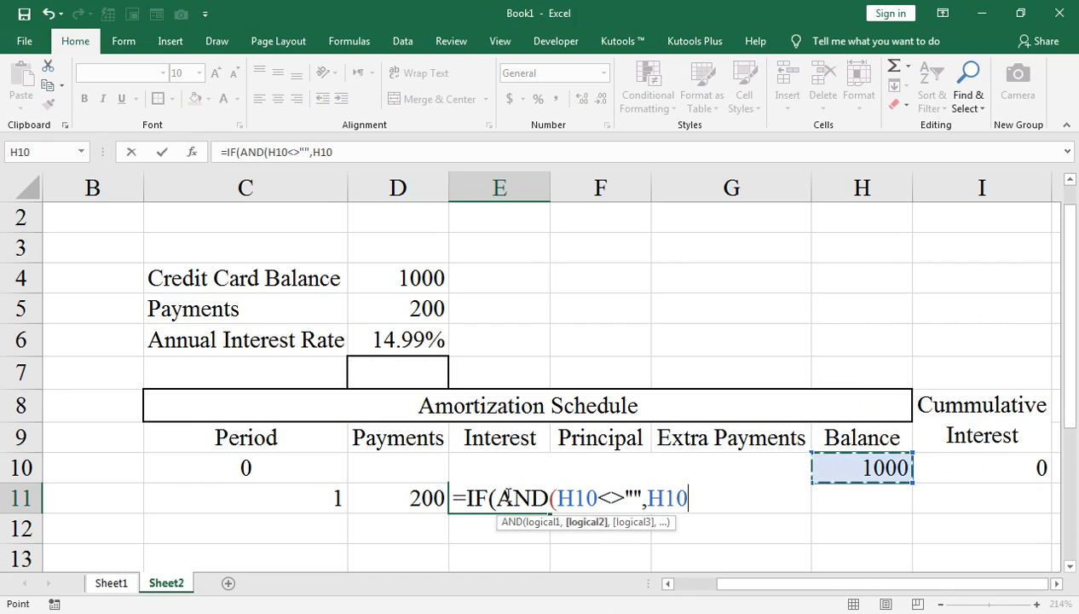
type("0")
key("BackSpace")
type(">0)")
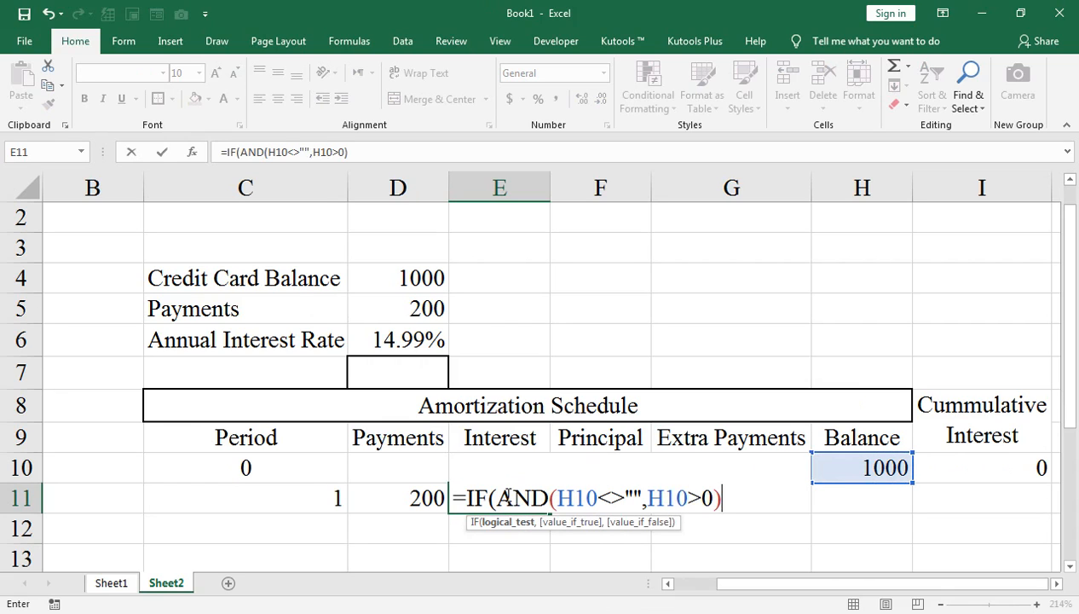
Begin the IF's true case in E11 with the annual interest rate as an absolute reference divided by 12, $D$6/12
type(",")
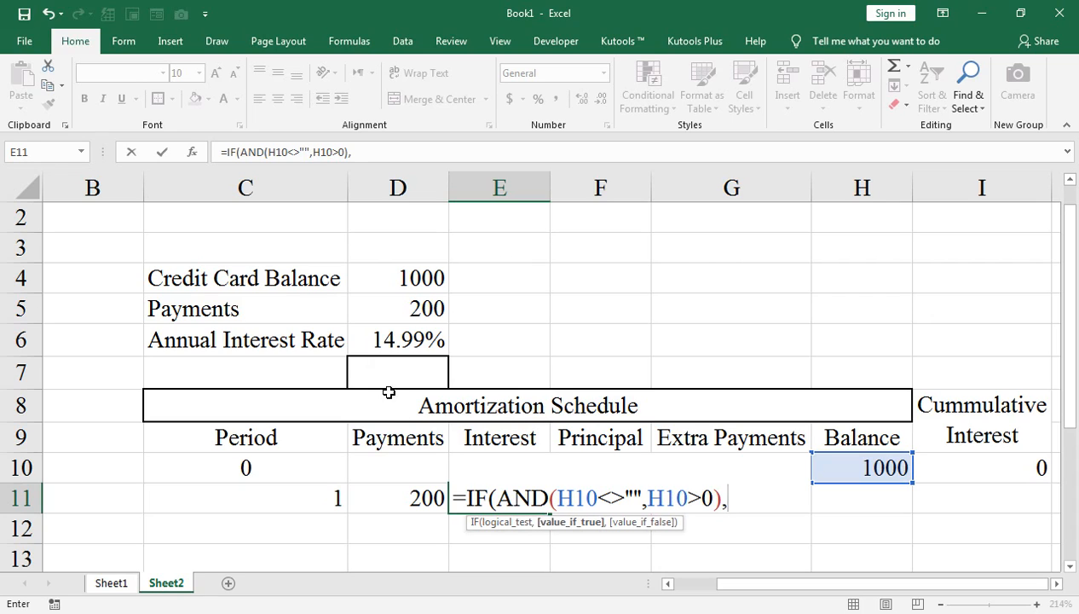
left_click(400, 332)
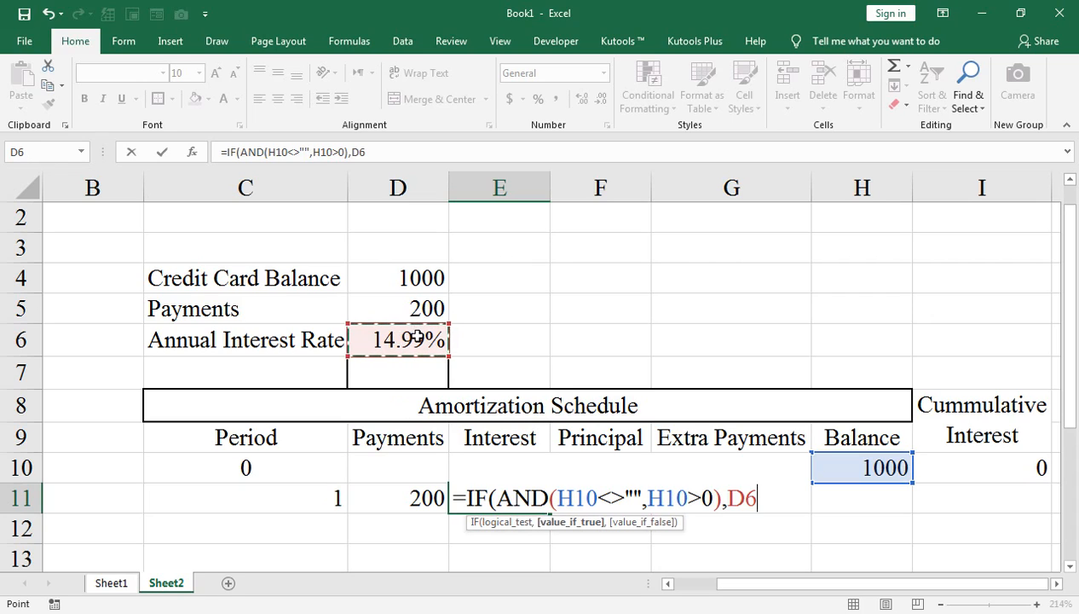
key("F4")
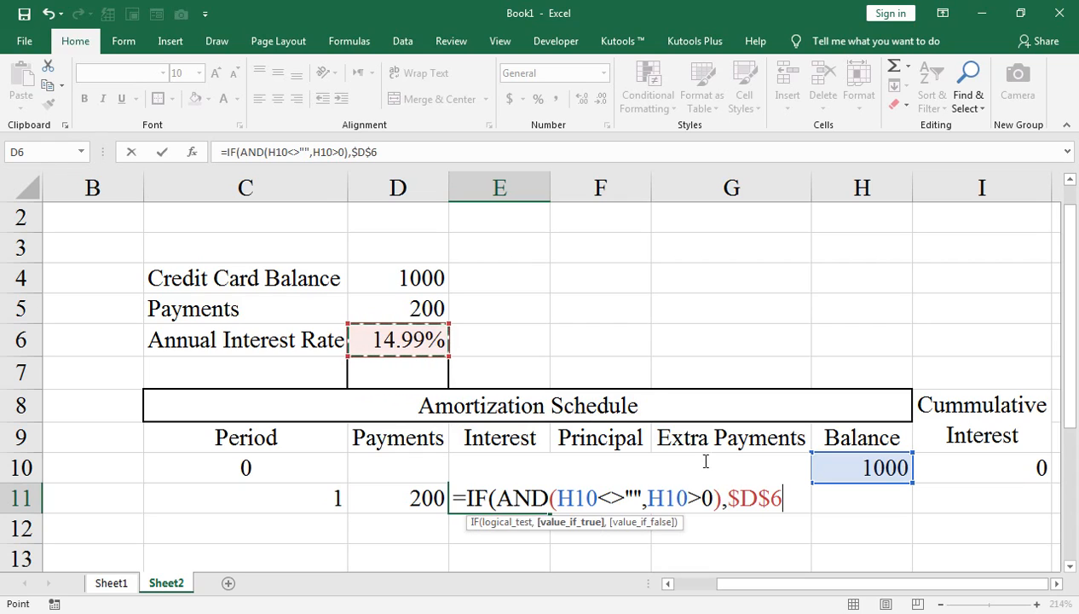
type("/12,")
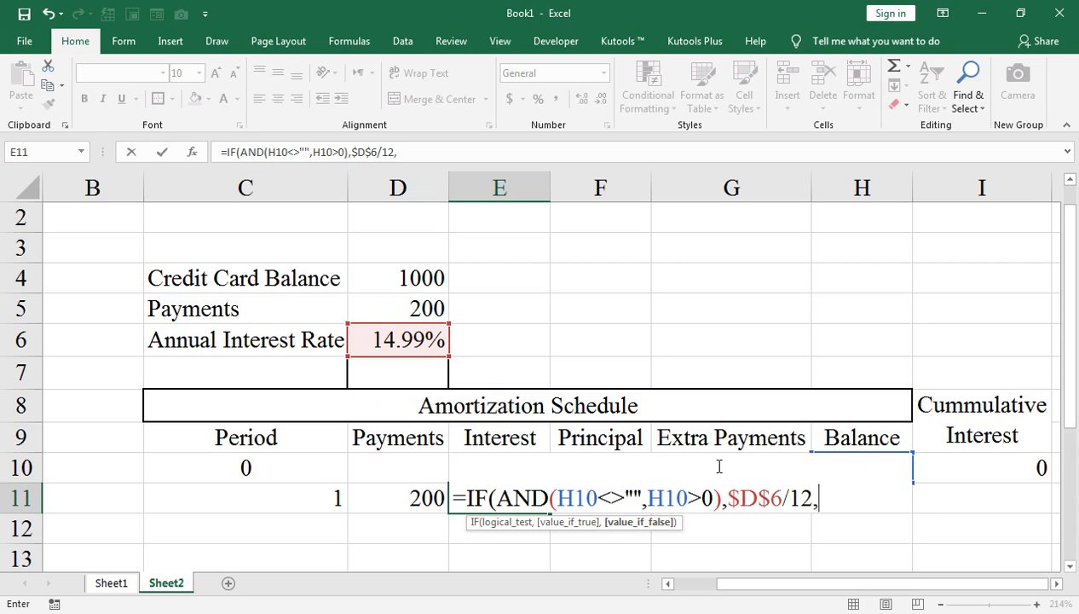
Multiply the monthly rate by the previous balance so the true case in E11 reads $D$6/12*H10
key("Up")
key("Right")
key("Right")
key("Right")
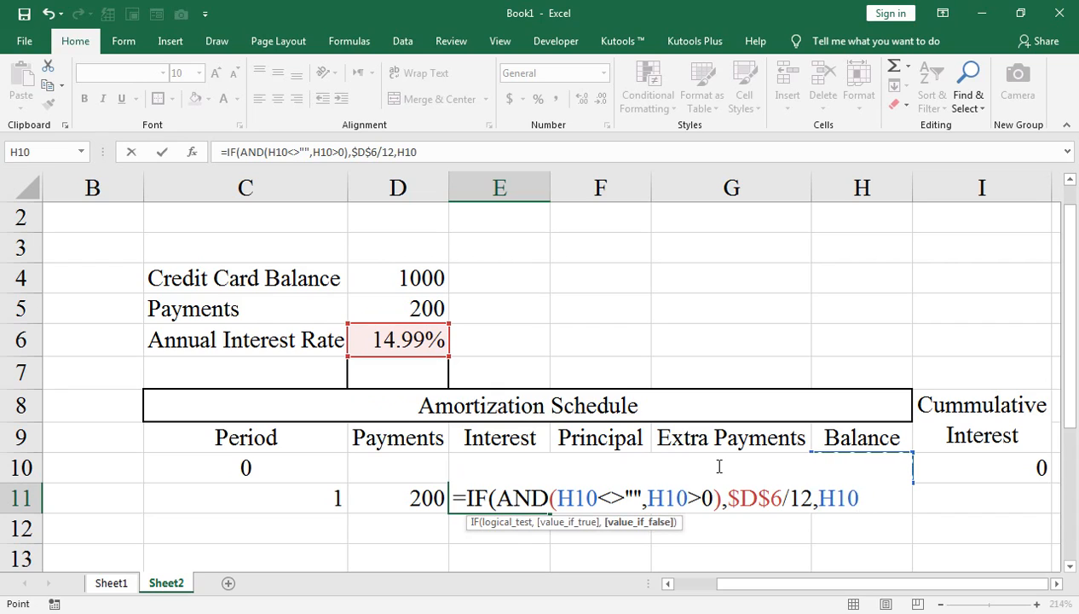
type(",")
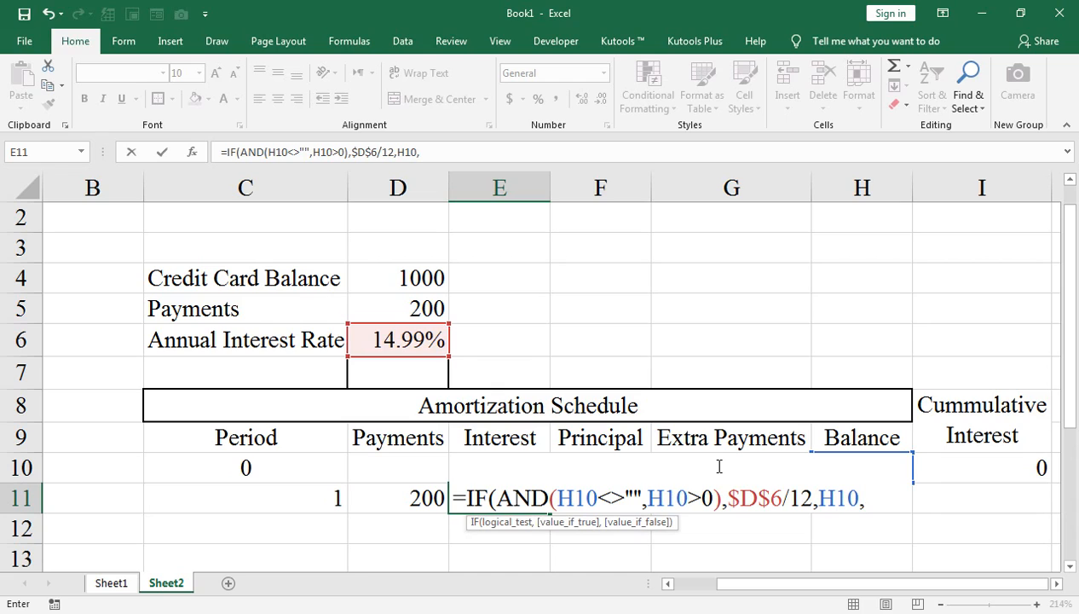
left_click(868, 502)
key("BackSpace")
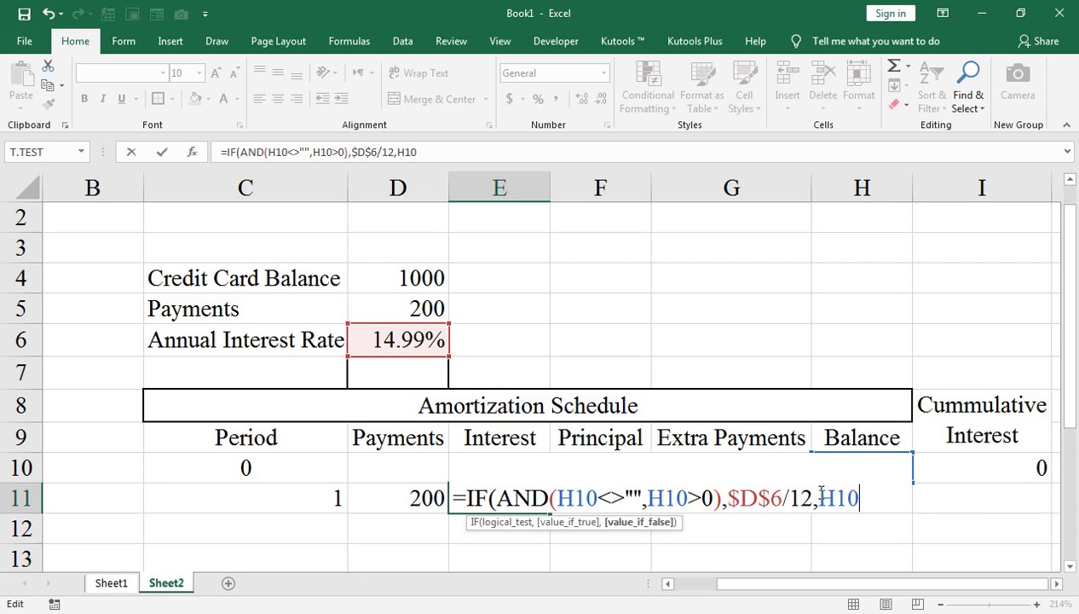
key("BackSpace")
type("*")
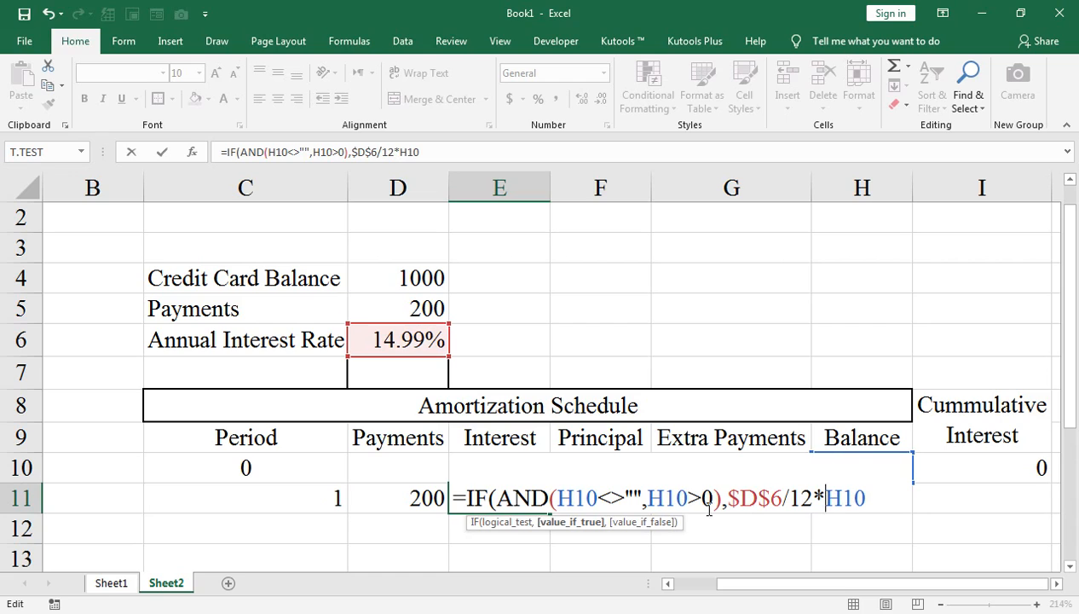
Add REPT(,1) as the false case of the E11 formula and enter it
left_click(880, 496)
type(",")
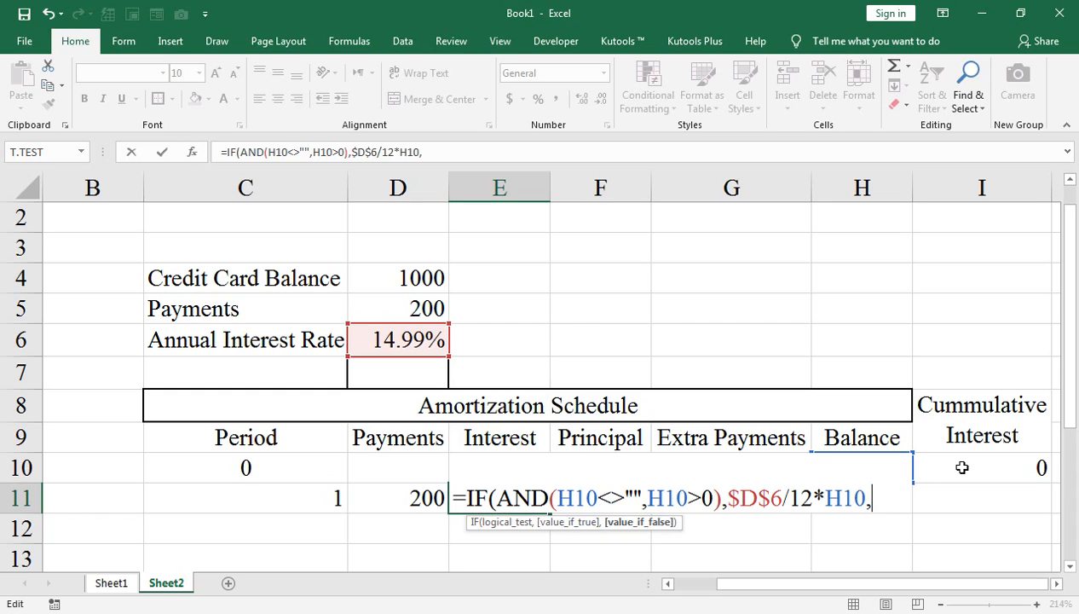
type("REPT")
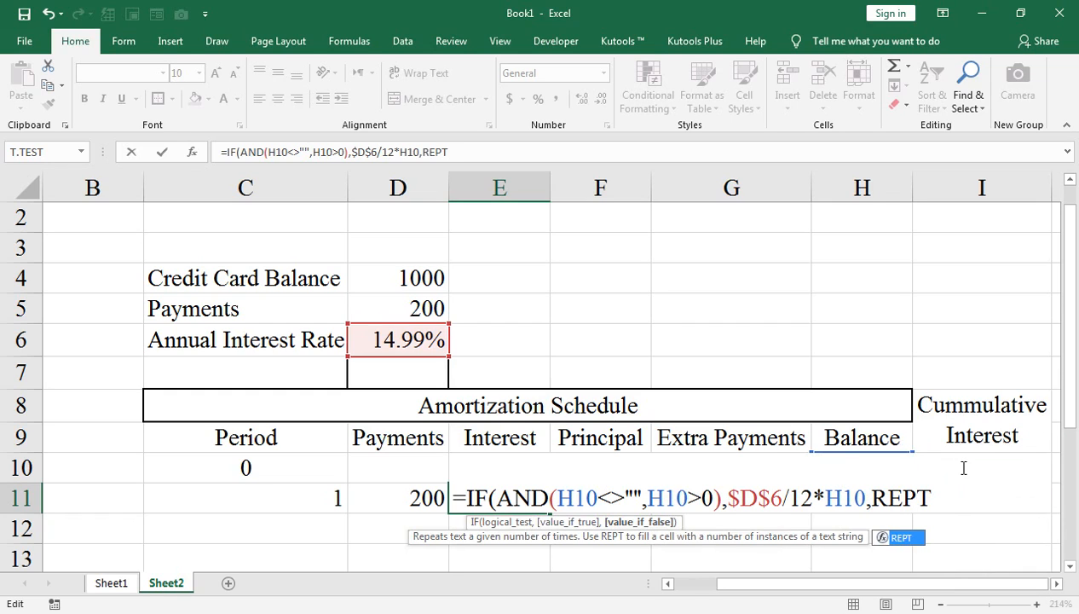
type("(,")
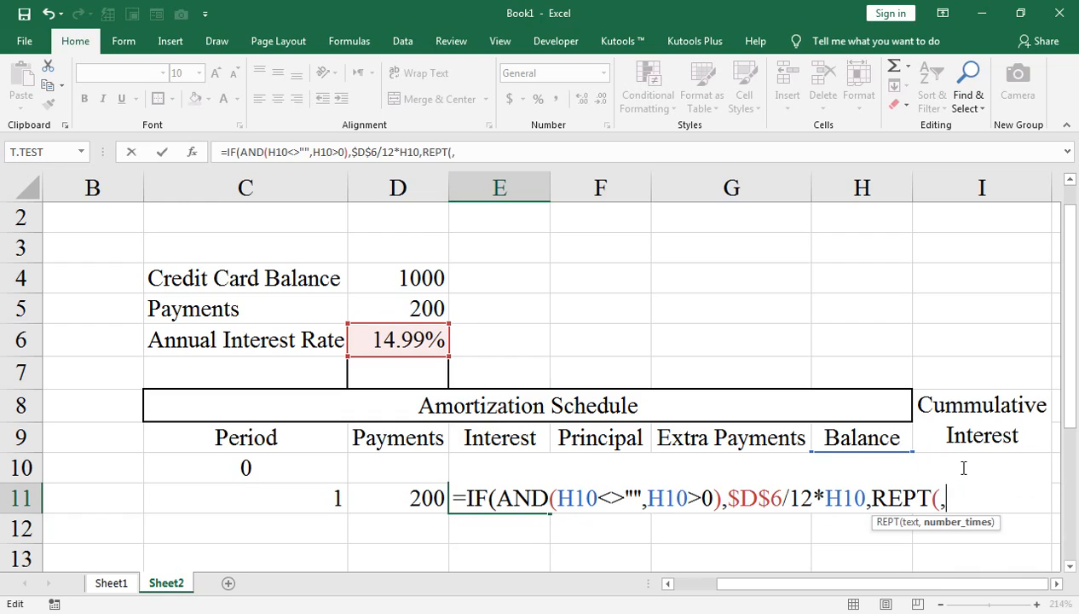
type("1))")
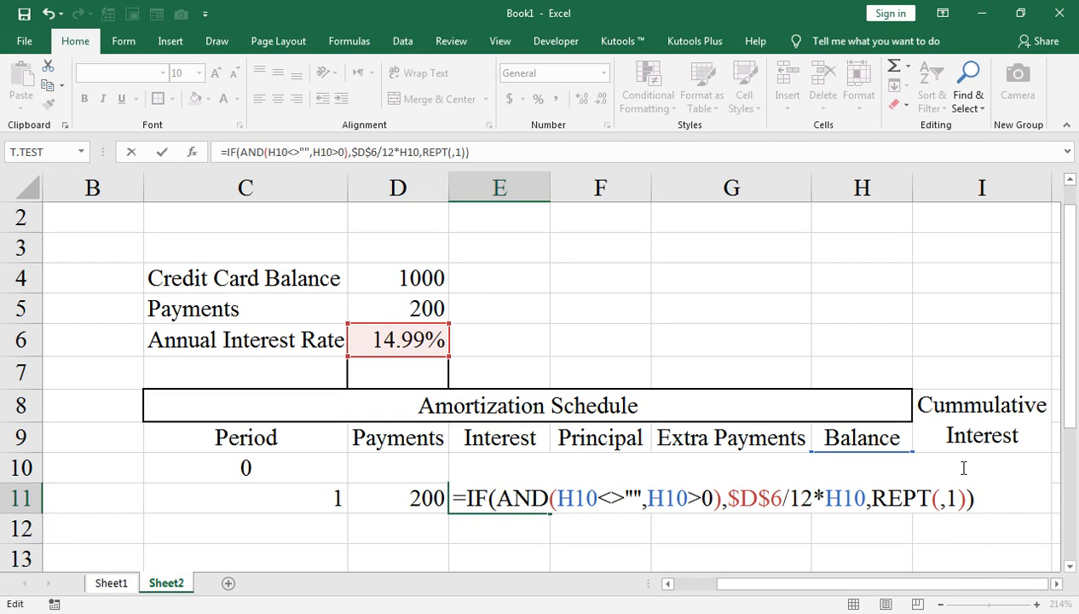
key("Return")
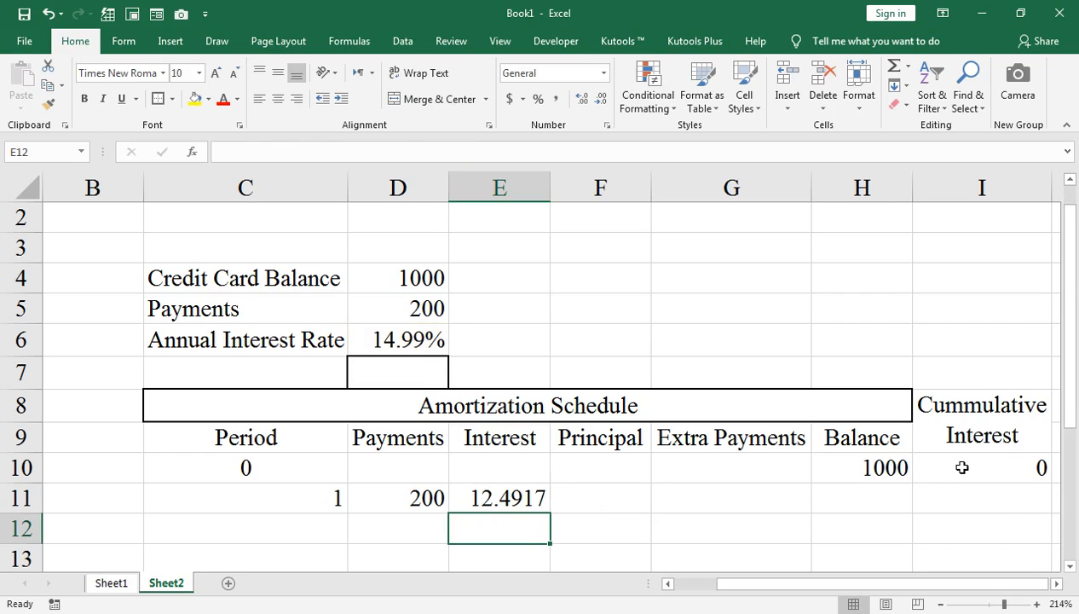
Fill the Interest formula from E11 down the column through E18
left_click(530, 496)
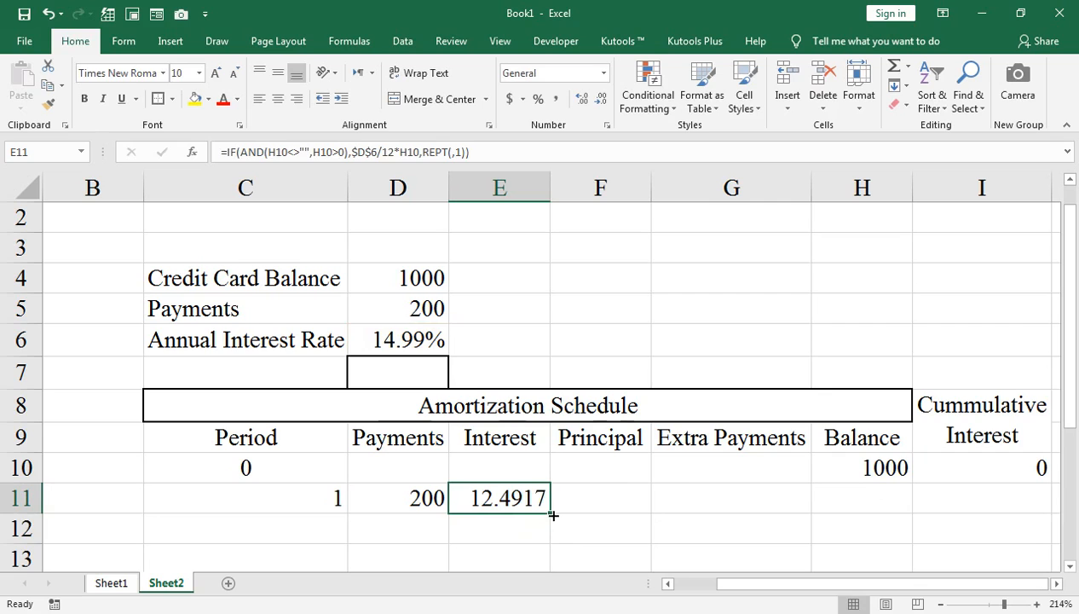
scroll(551, 512, "down", 1)
left_click_drag(552, 424, 551, 428)
scroll(549, 429, "up", 1)
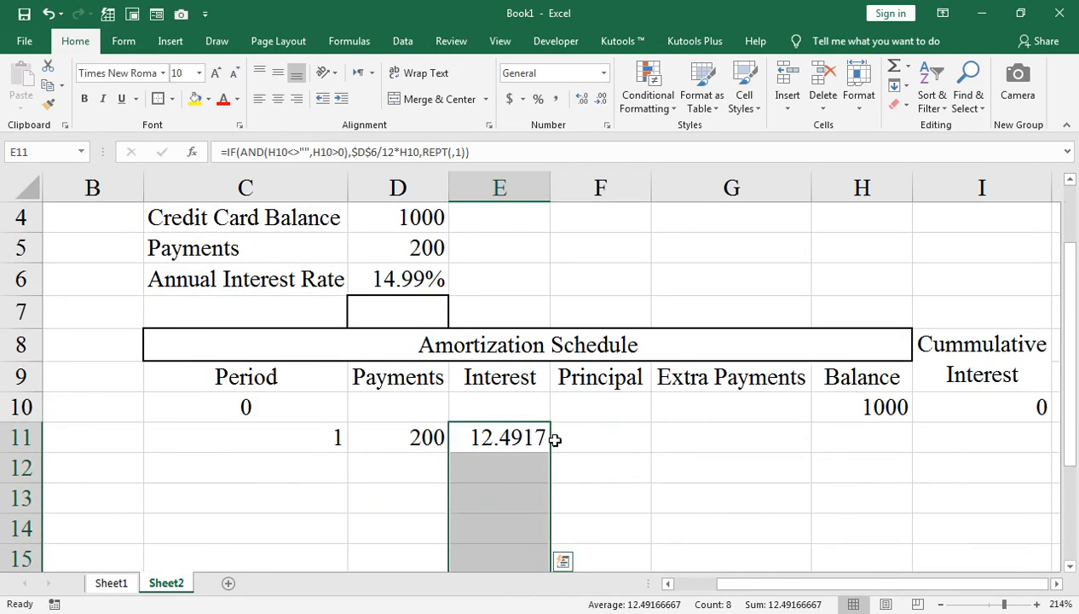
scroll(554, 439, "up", 1)
Copy the full formula text from E11 and paste it unchanged into the Principal cell F11
left_click(540, 527)
left_click(342, 154)
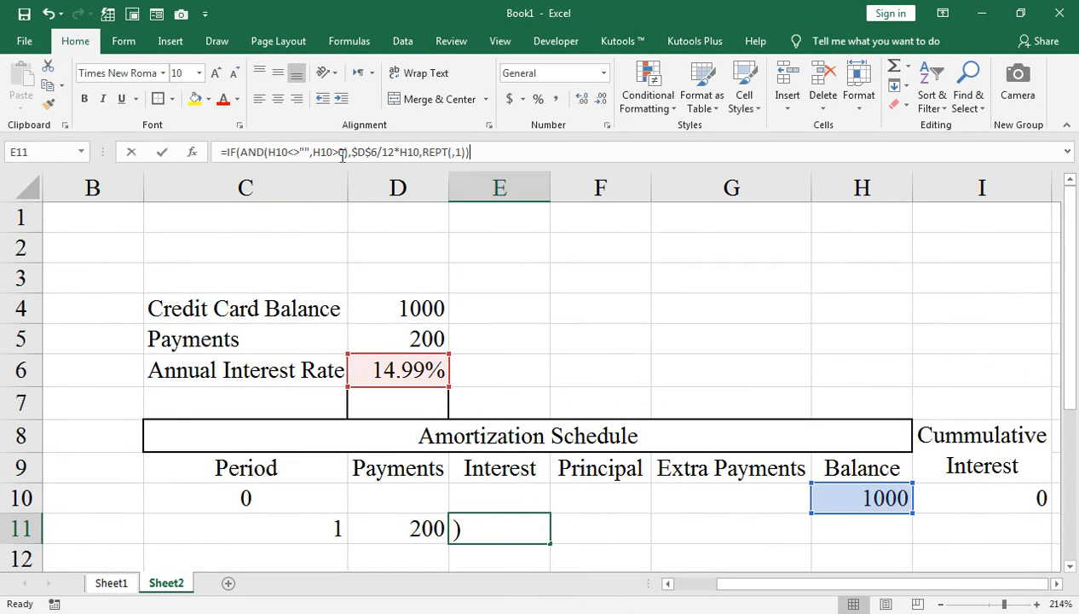
triple_click(343, 153)
key("ctrl+c")
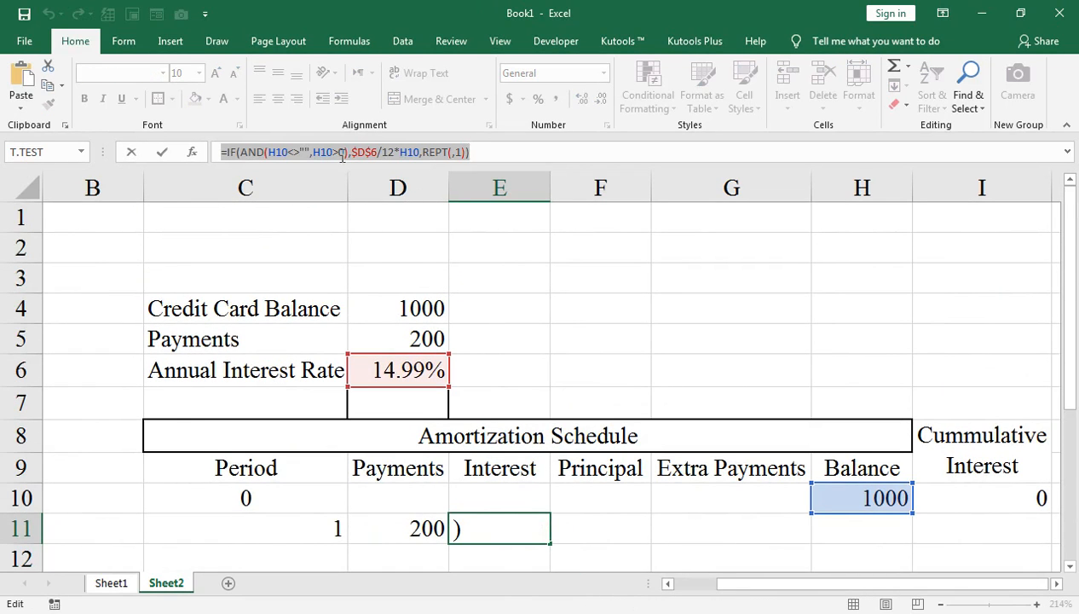
key("Tab")
key("ctrl+v")
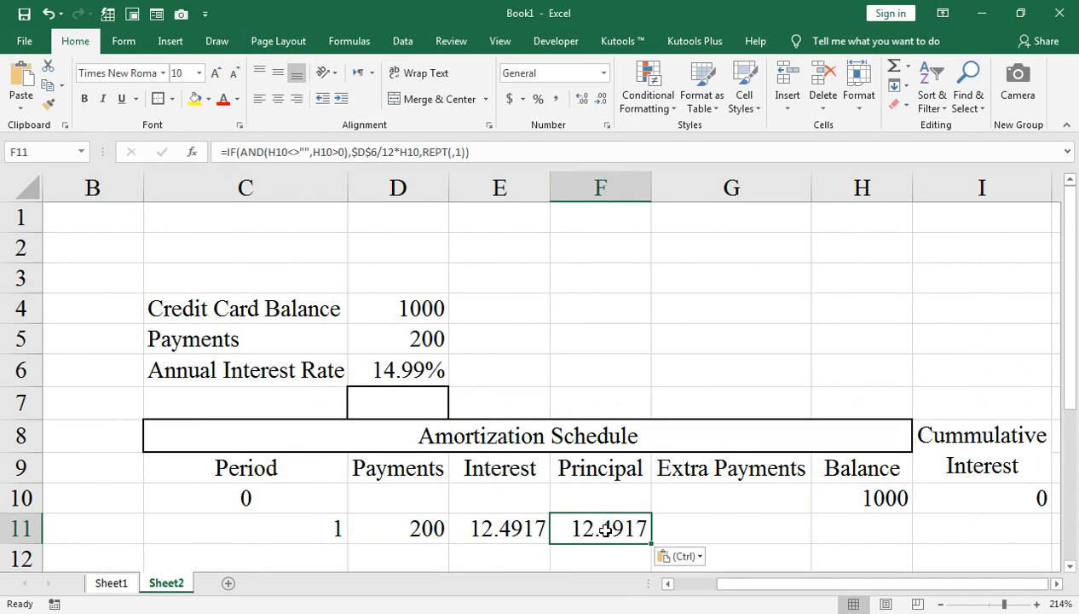
double_click(604, 529)
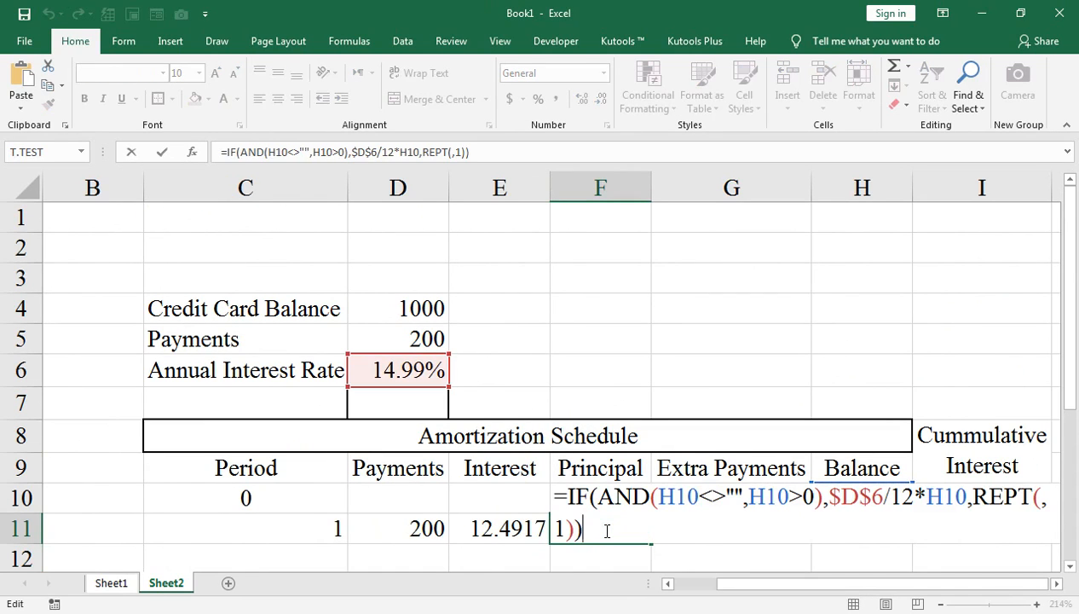
key("Return")
key("Up")
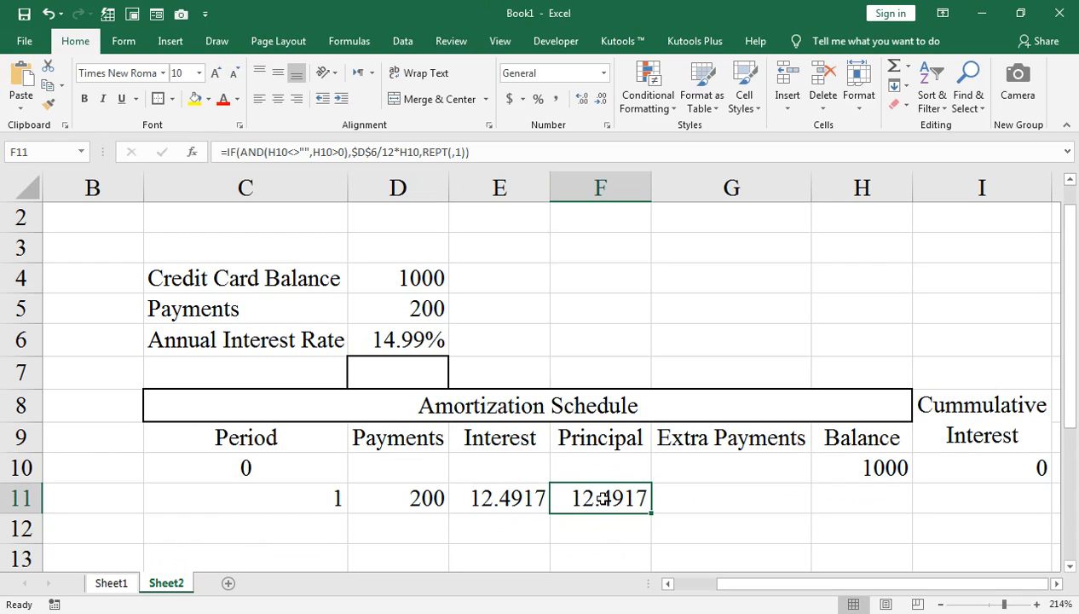
Delete $D$6/12*H10 from the F11 formula, leaving an empty true case between the AND test and REPT(,1)
double_click(602, 497)
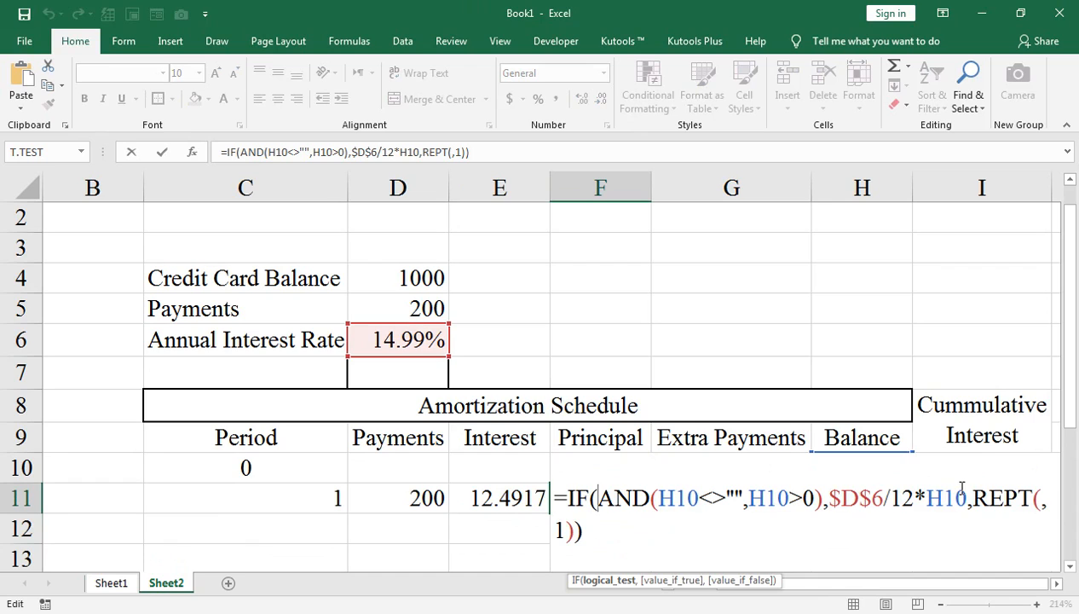
double_click(824, 501)
double_click(839, 498)
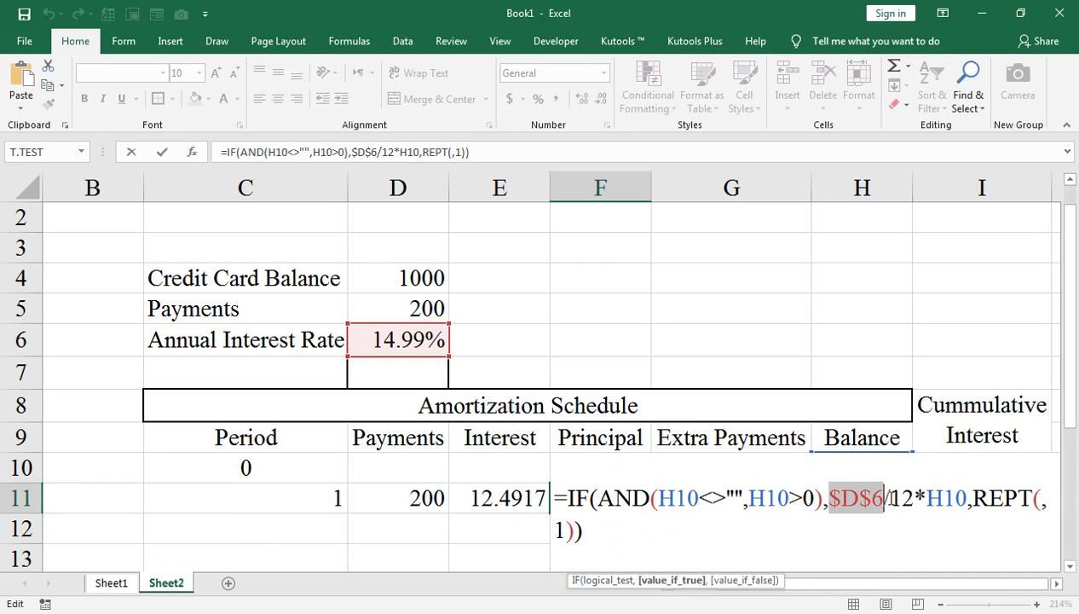
left_click(969, 498)
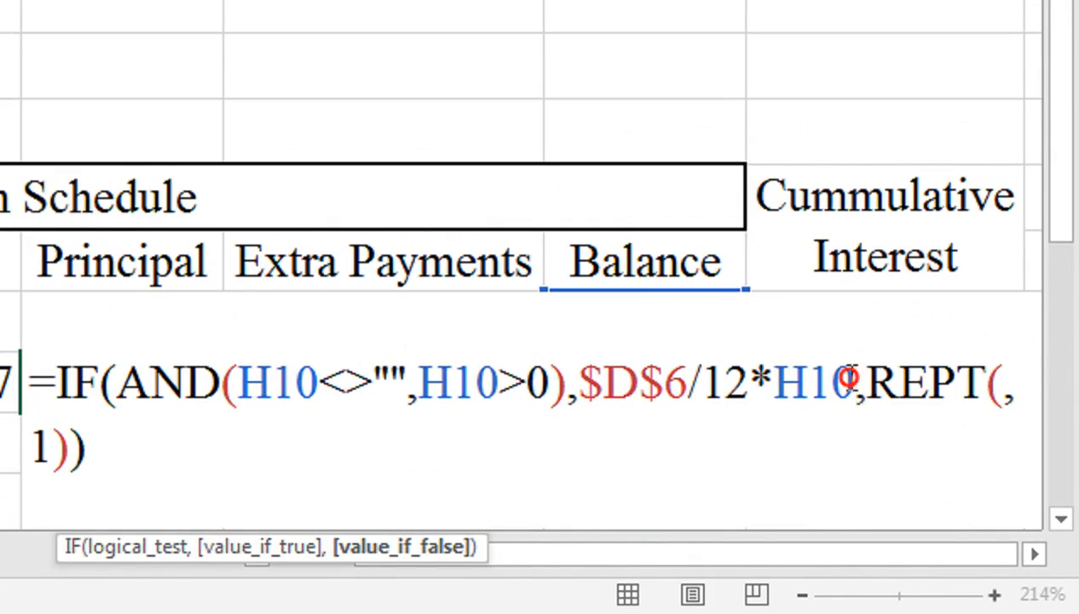
left_click(959, 496)
key("BackSpace")
key("BackSpace")
key("BackSpace")
key("BackSpace")
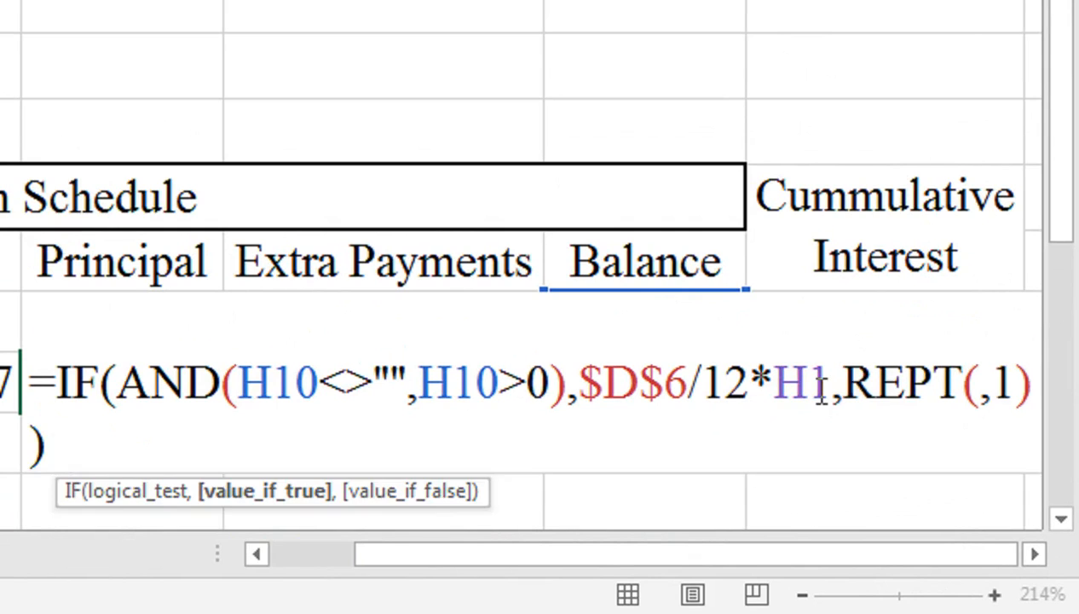
key("BackSpace")
key("BackSpace")
key("BackSpace")
key("BackSpace")
key("BackSpace")
key("BackSpace")
key("BackSpace")
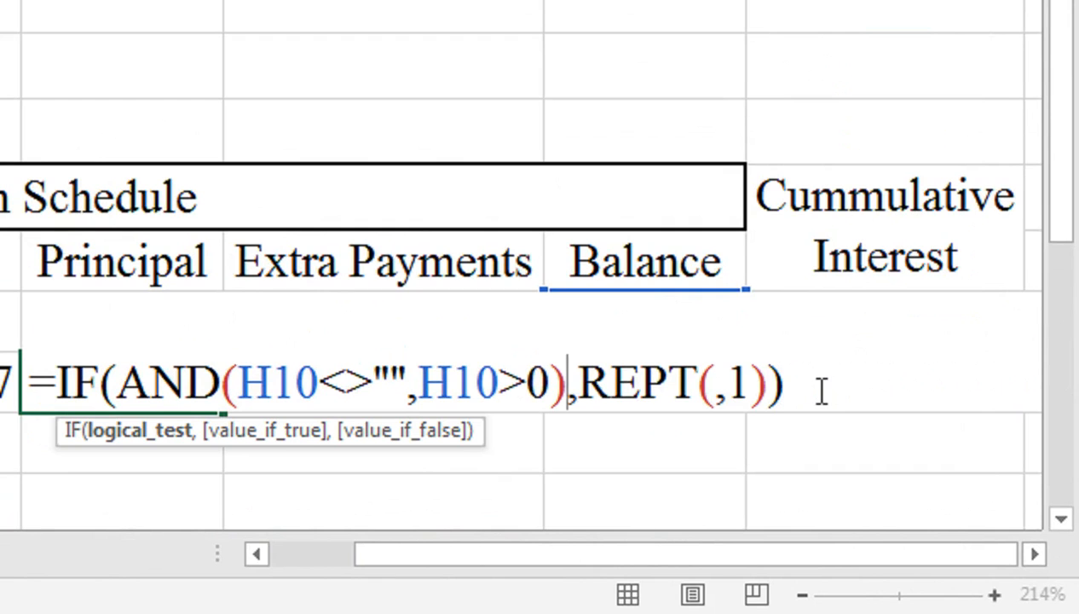
type("<")
key("BackSpace")
type(",")
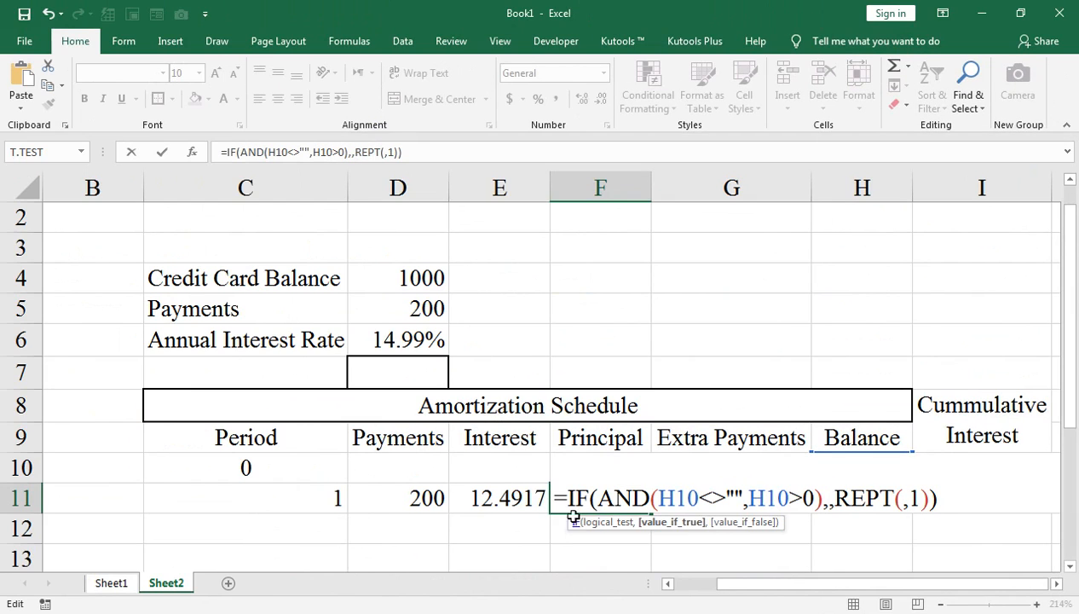
Set the true case of the F11 formula to payment minus interest, D11-E11, and enter it
left_click(403, 502)
type("-")
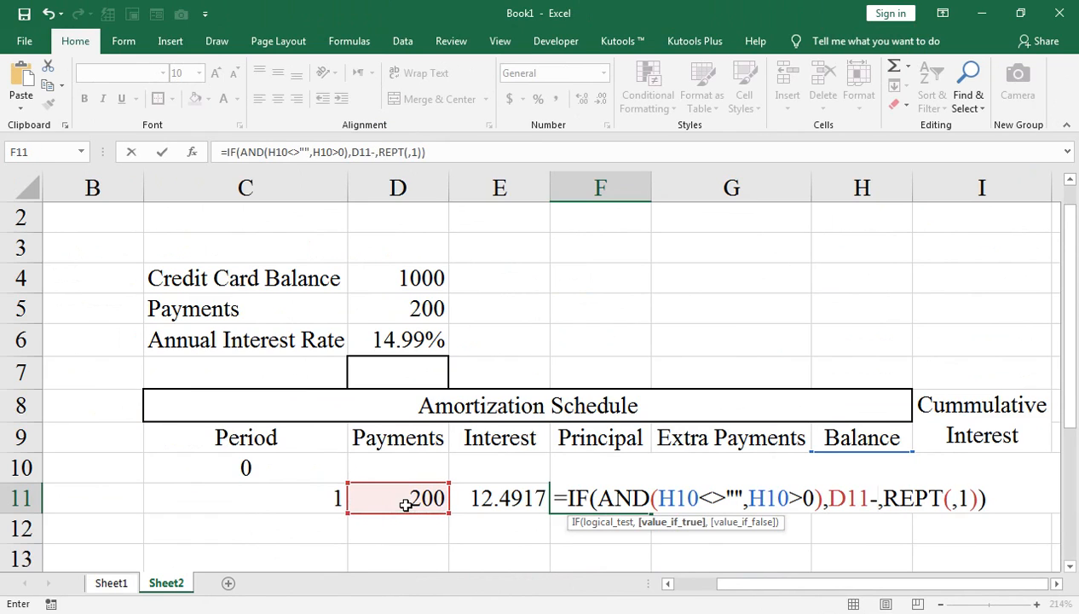
left_click(471, 498)
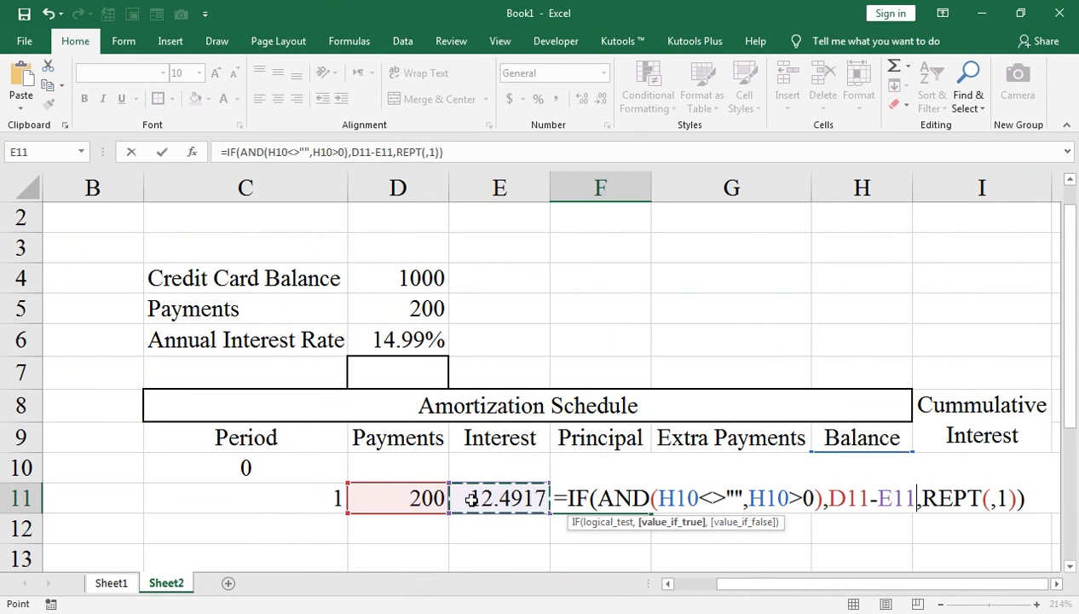
key("Return")
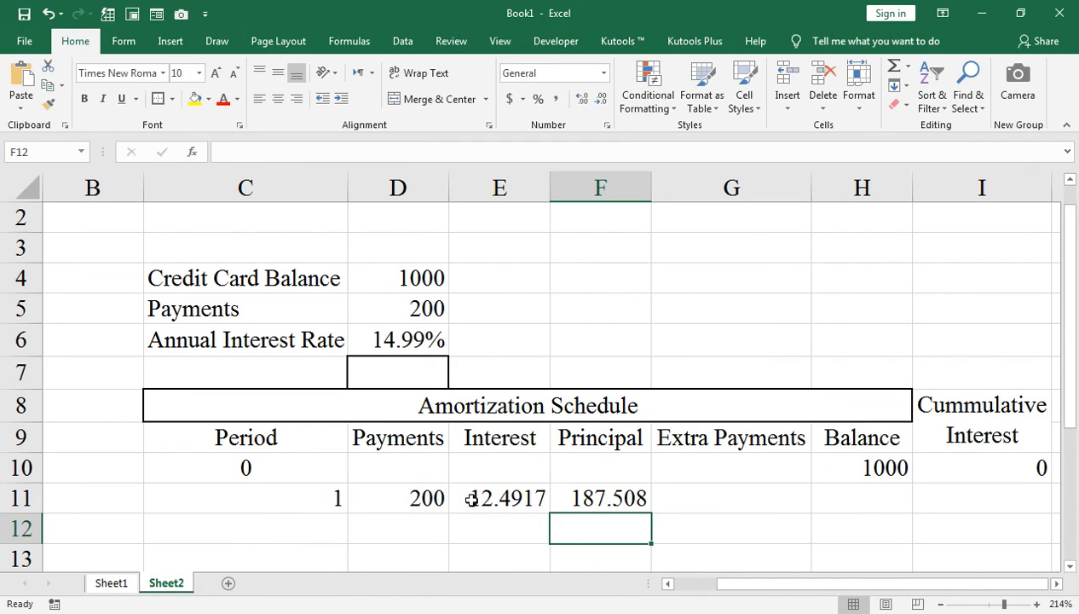
Fill the Principal formula from F11 down the column through F18
left_click(629, 501)
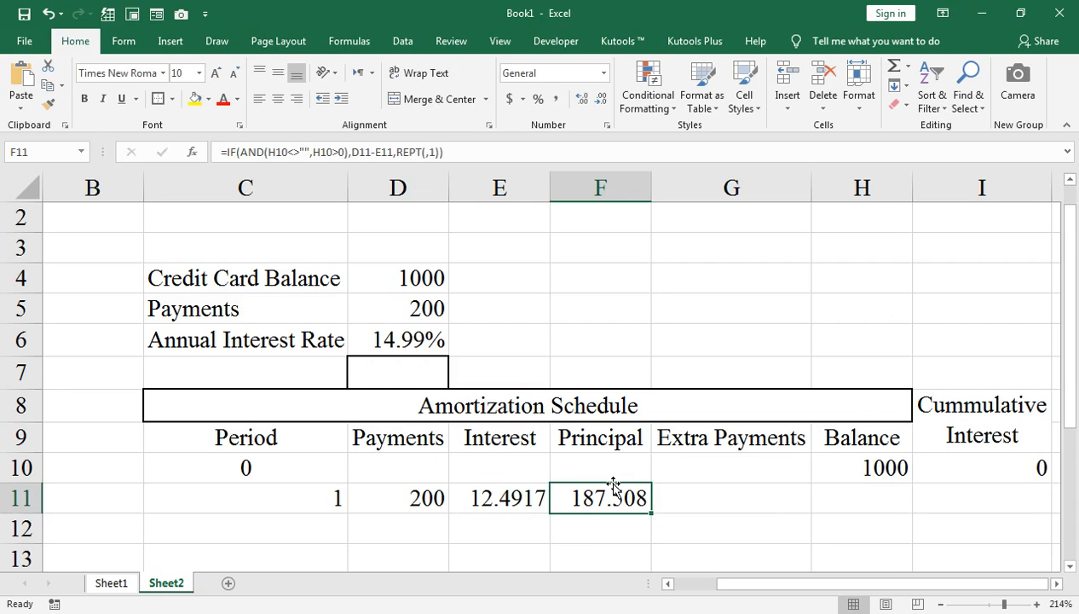
scroll(612, 485, "down", 1)
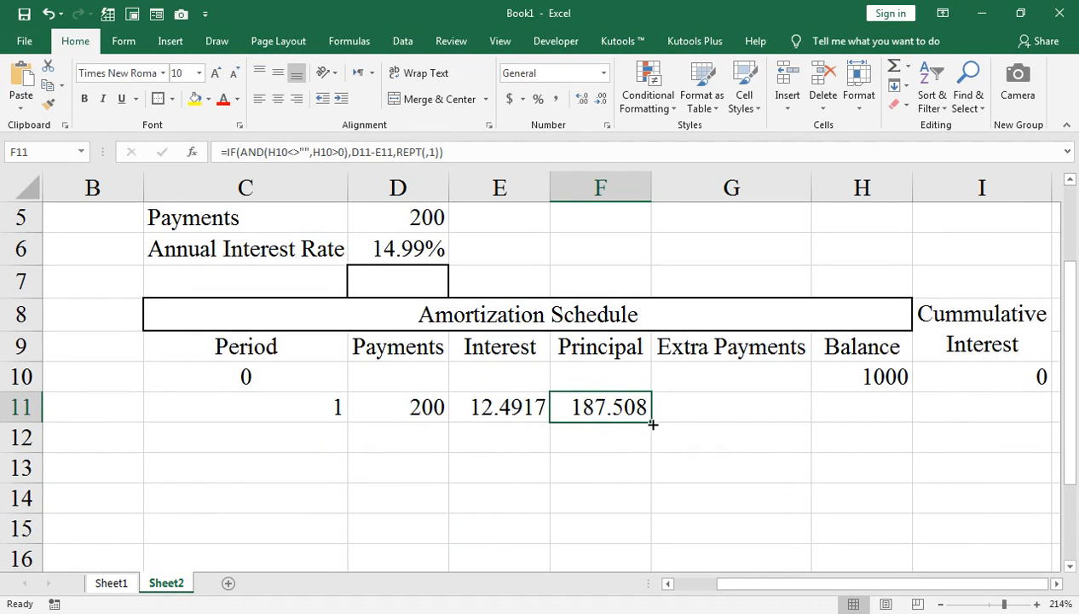
left_click_drag(645, 466, 641, 521)
left_click(624, 407)
key("shift+Down")
key("shift+Down")
key("shift+Down")
key("shift+Down")
key("shift+Down")
key("shift+Down")
key("shift+Down")
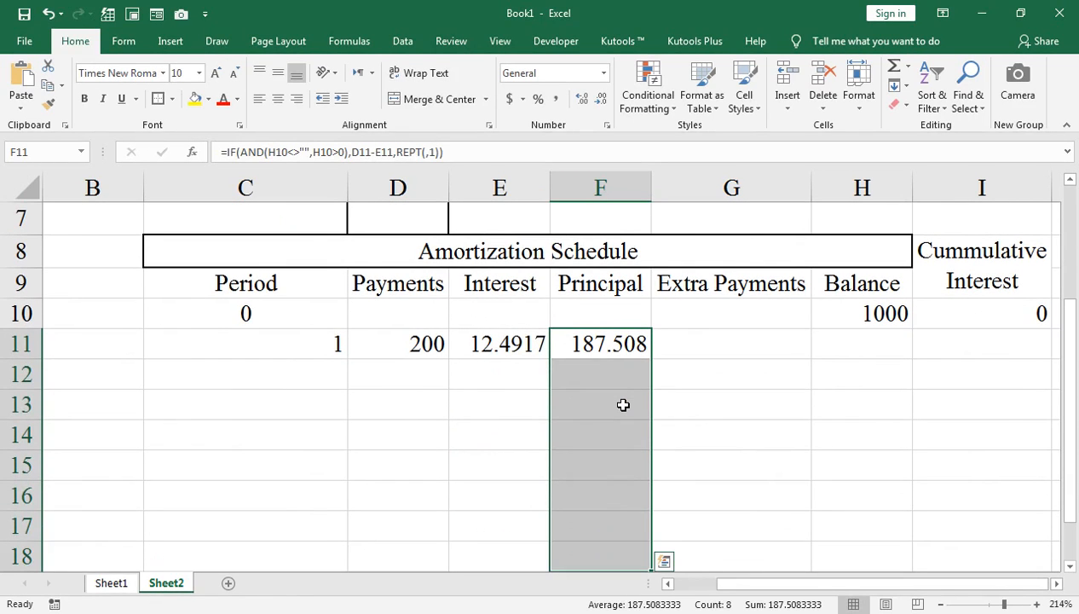
scroll(623, 405, "up", 1)
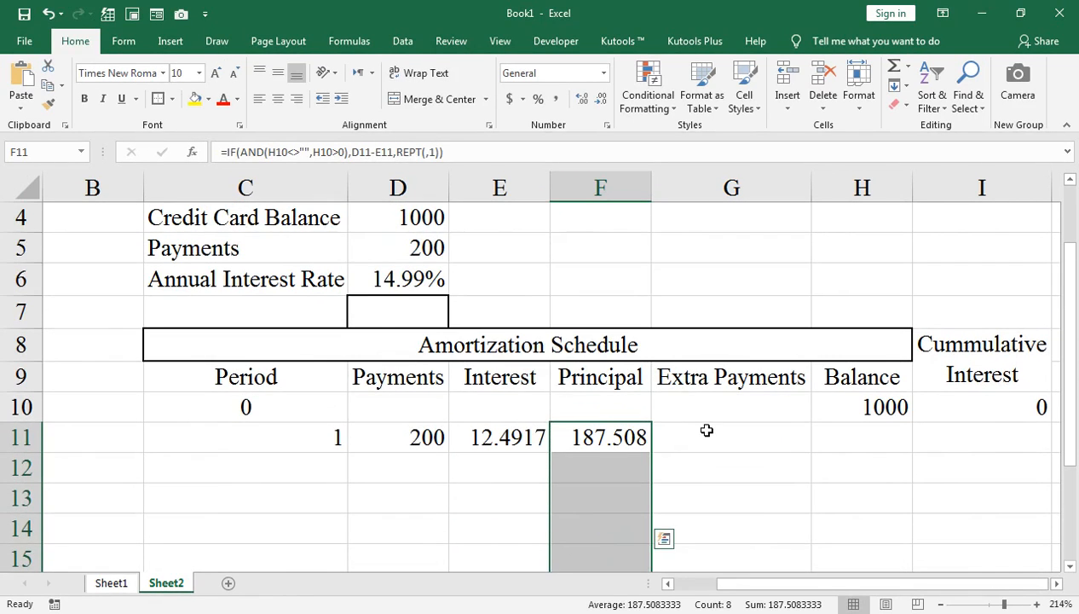
Link the period 0 Balance cell H10 to the credit card balance input with =D4
left_click(689, 434)
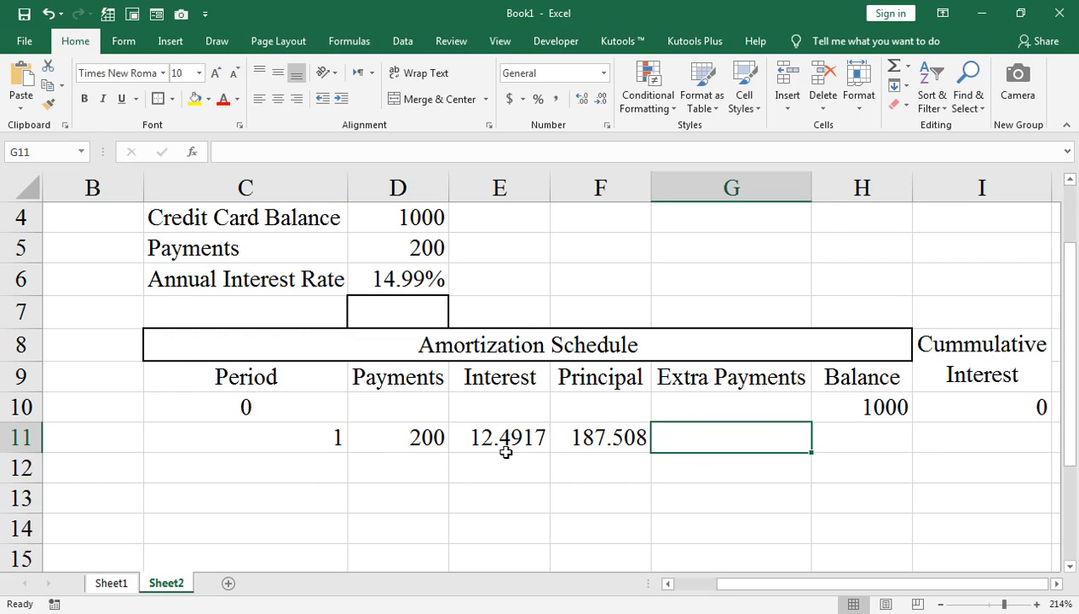
left_click(852, 440)
left_click(865, 406)
type("=")
left_click(405, 218)
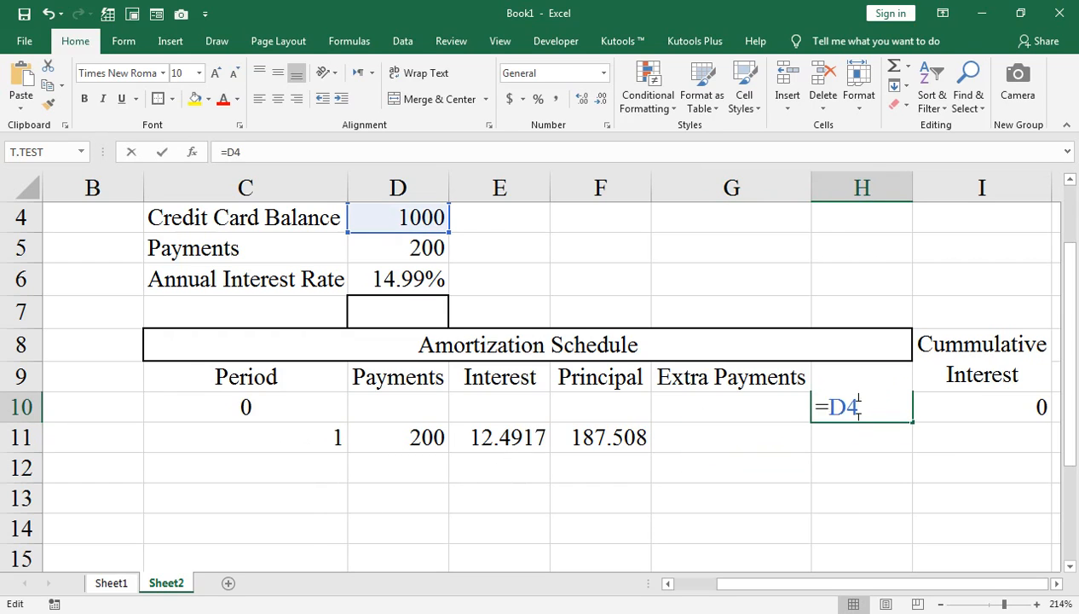
scroll(597, 409, "up", 1)
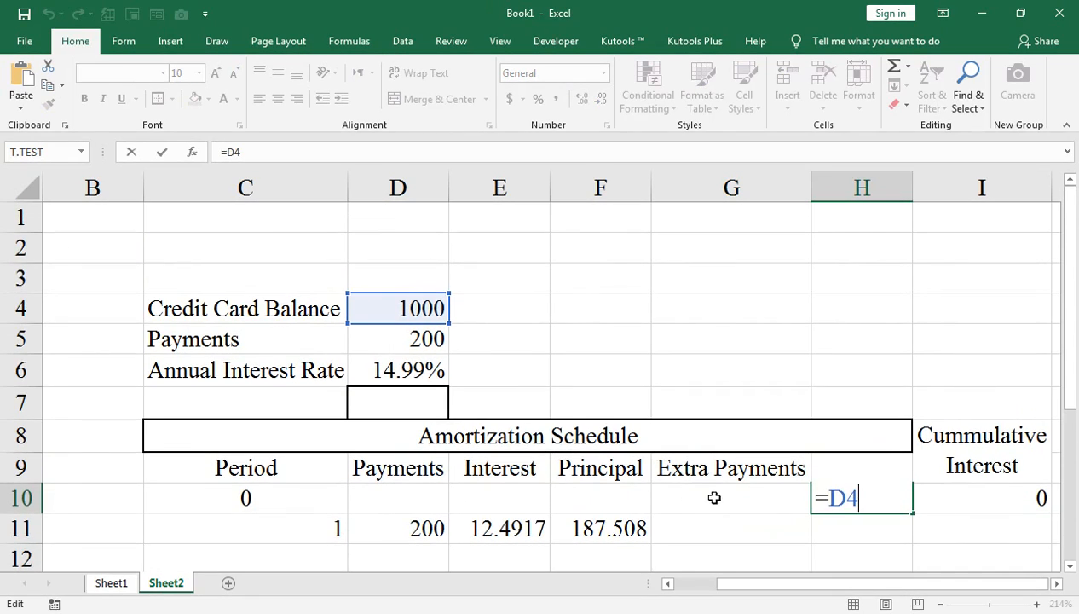
key("Return")
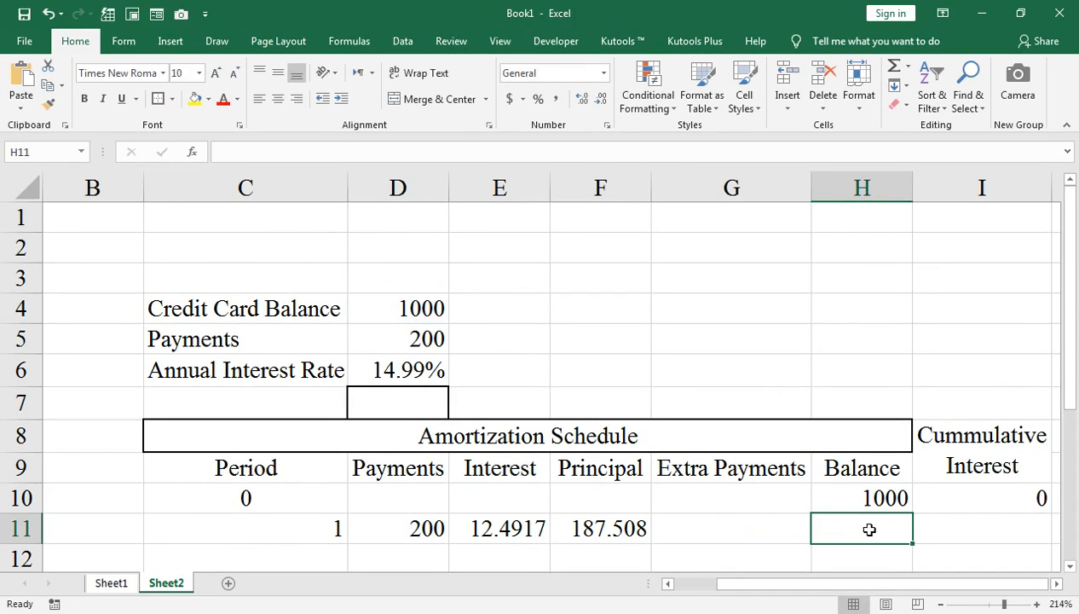
Begin the Balance formula in H11 with =IF(AND(H10<>"",H10>0, testing that the previous balance is neither blank nor zero
type("=IF")
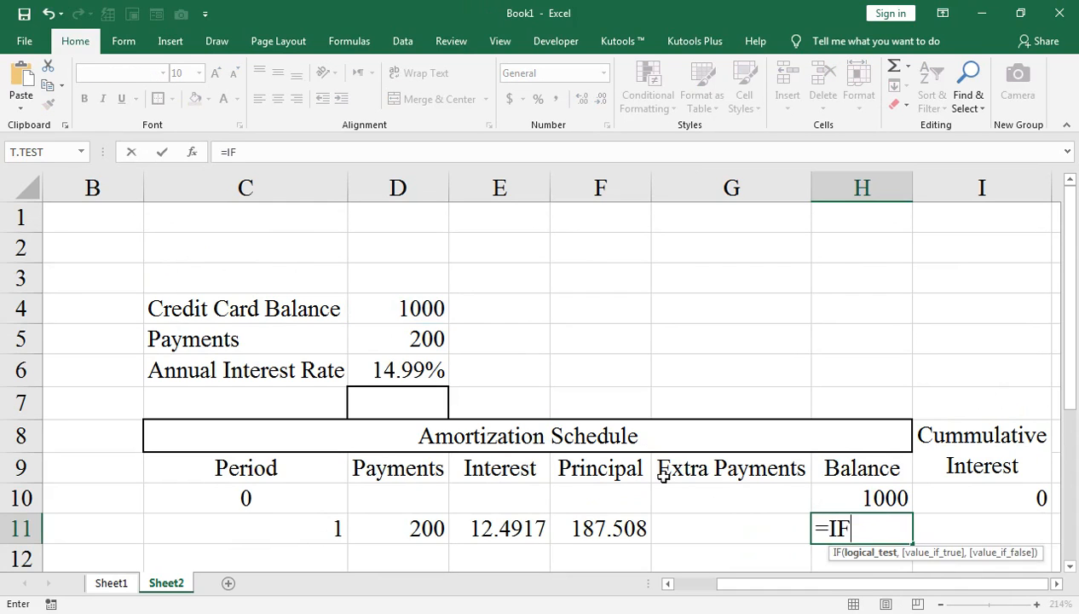
type("(AND(")
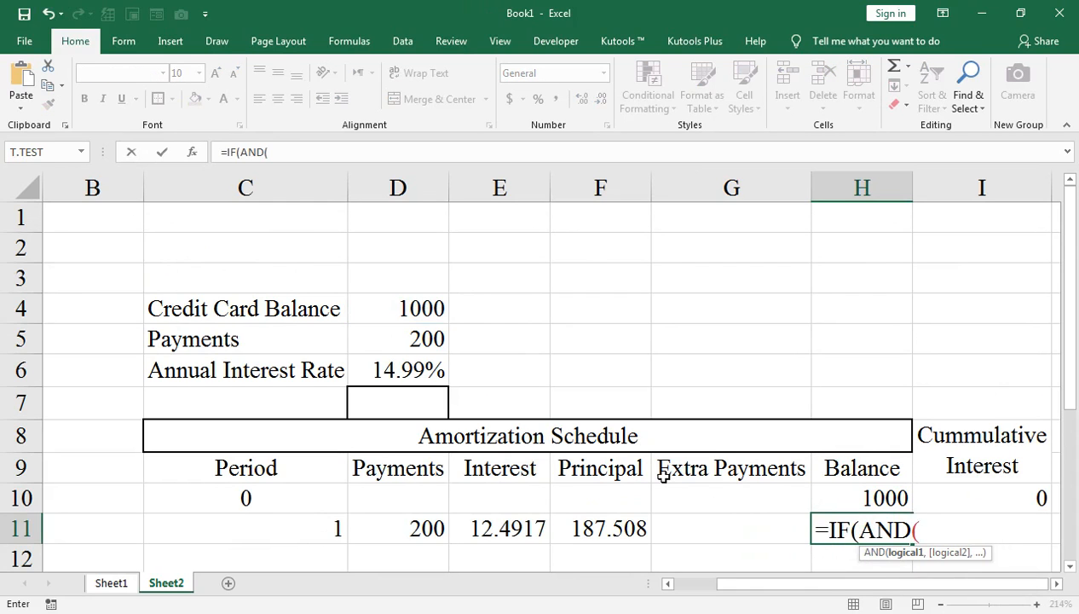
key("Up")
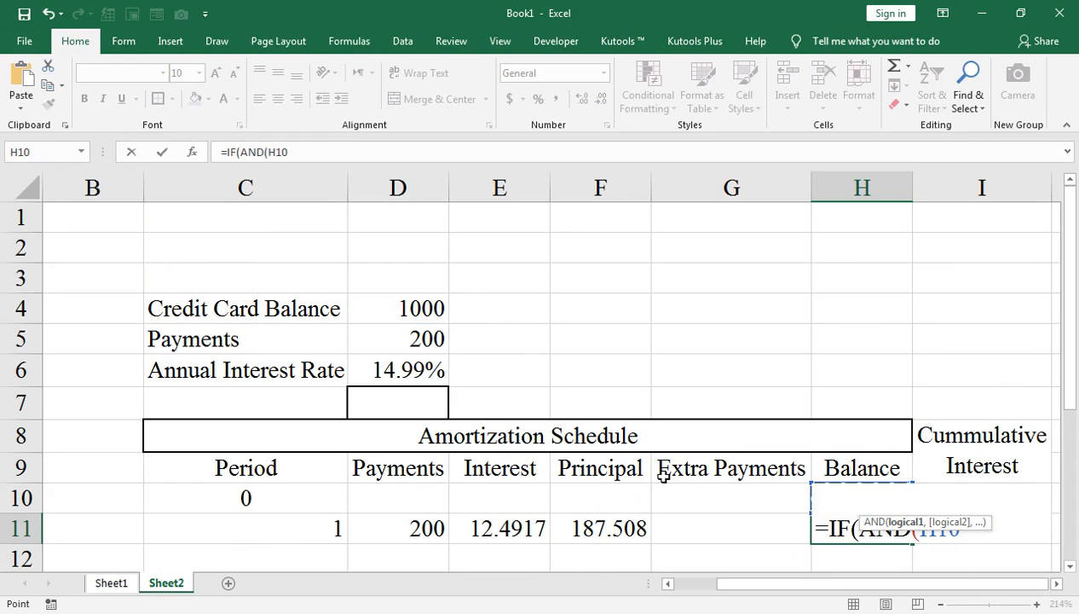
type("<>\"\"")
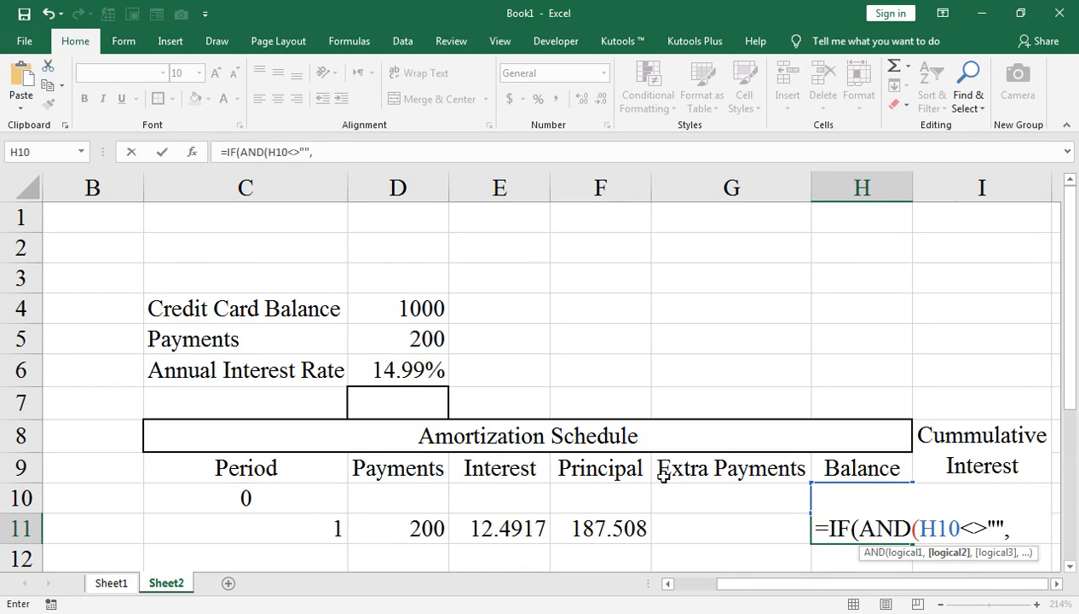
type(",")
key("Up")
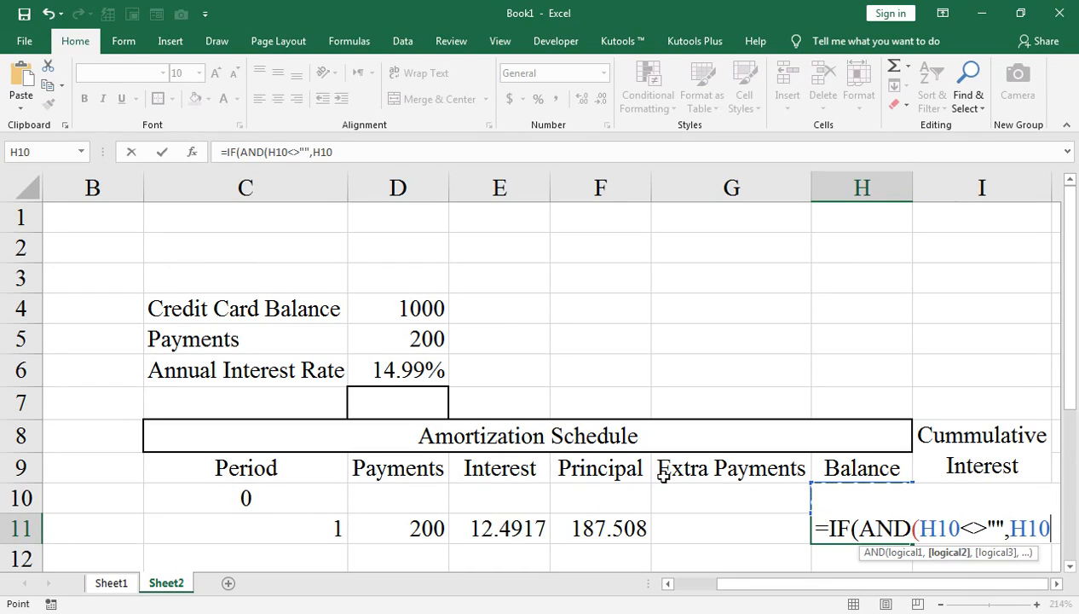
type(">0")
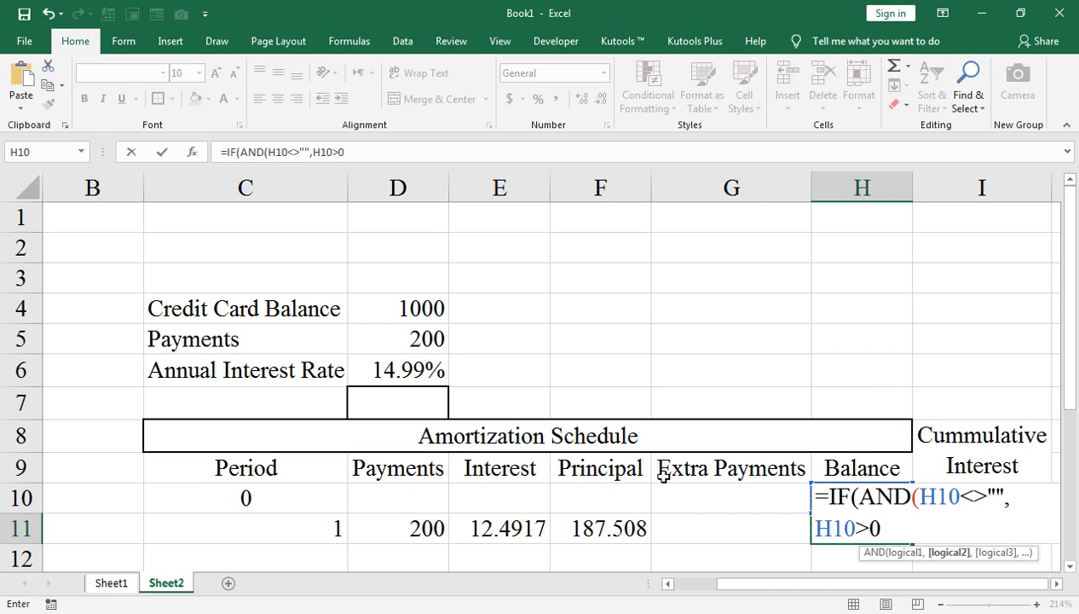
Close the AND test in the H11 formula and start a nested IF with the condition D11-H10<0
type("),IF")
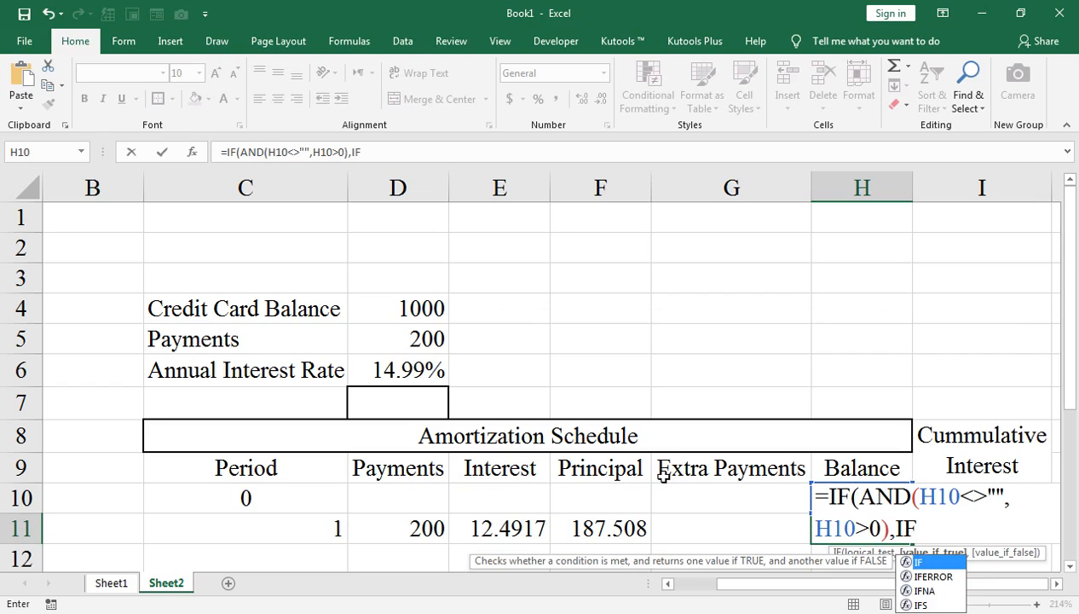
type("(")
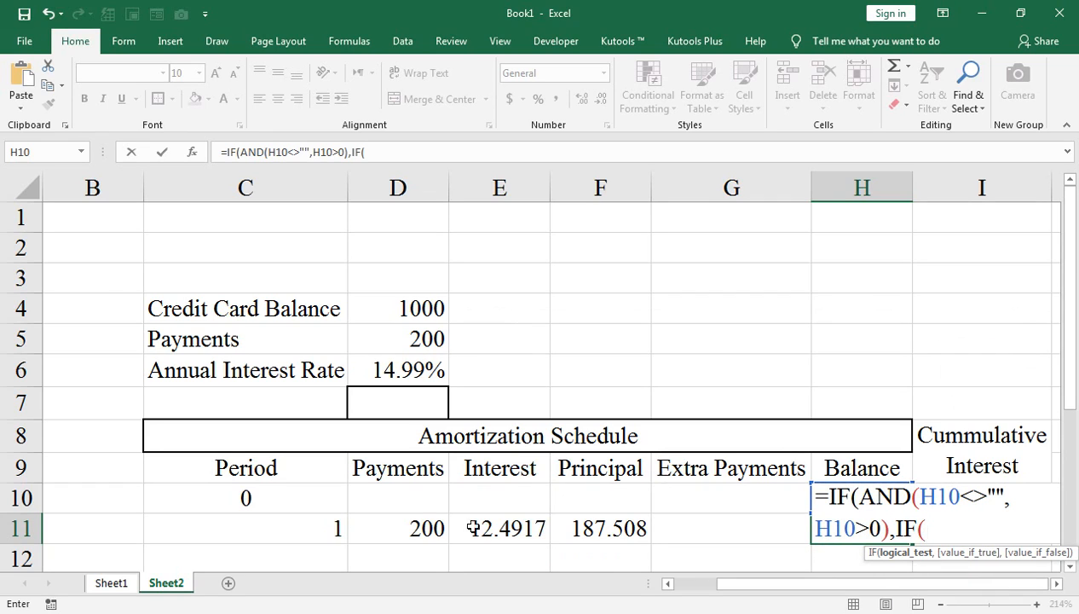
left_click(397, 529)
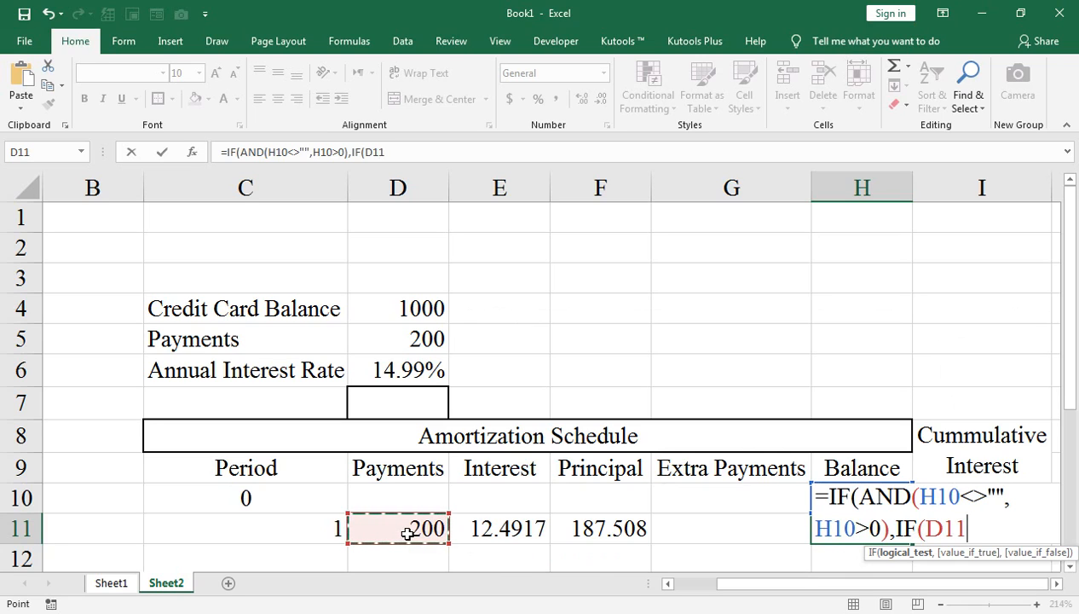
type("-")
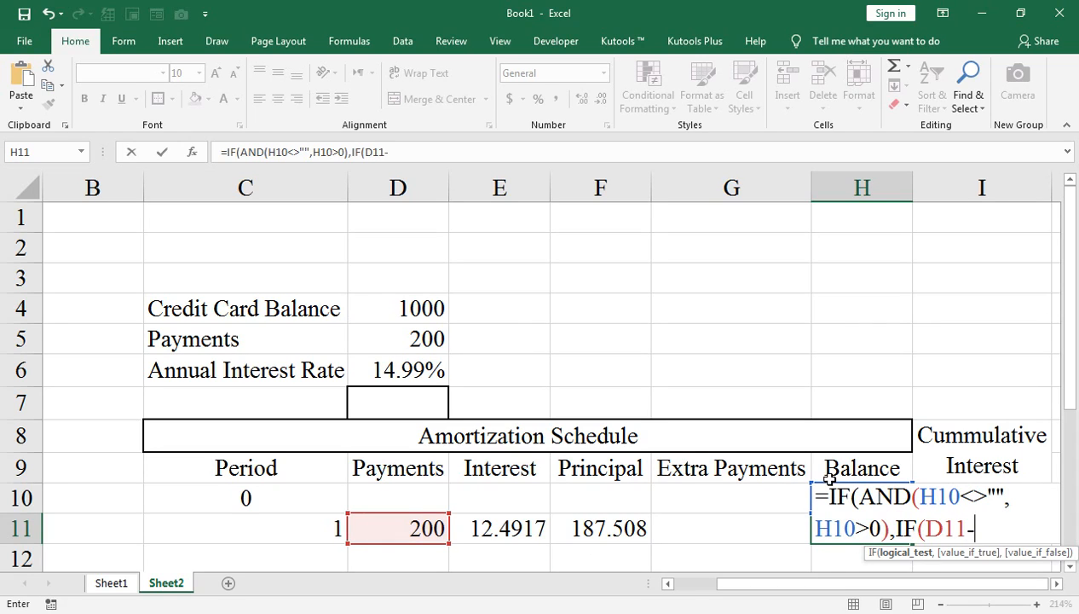
left_click(761, 485)
key("Right")
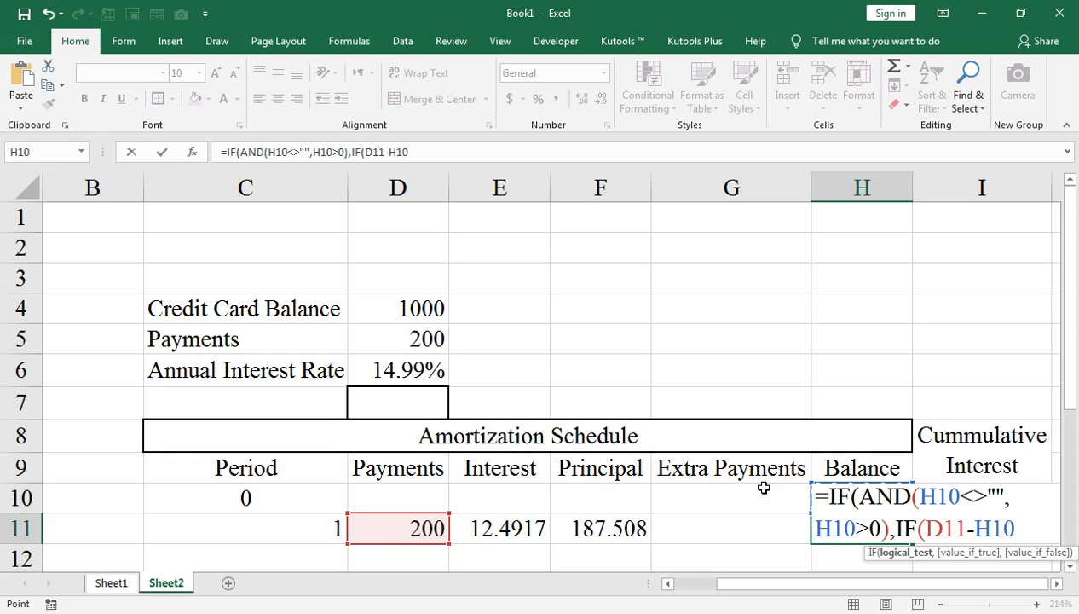
type("<0,")
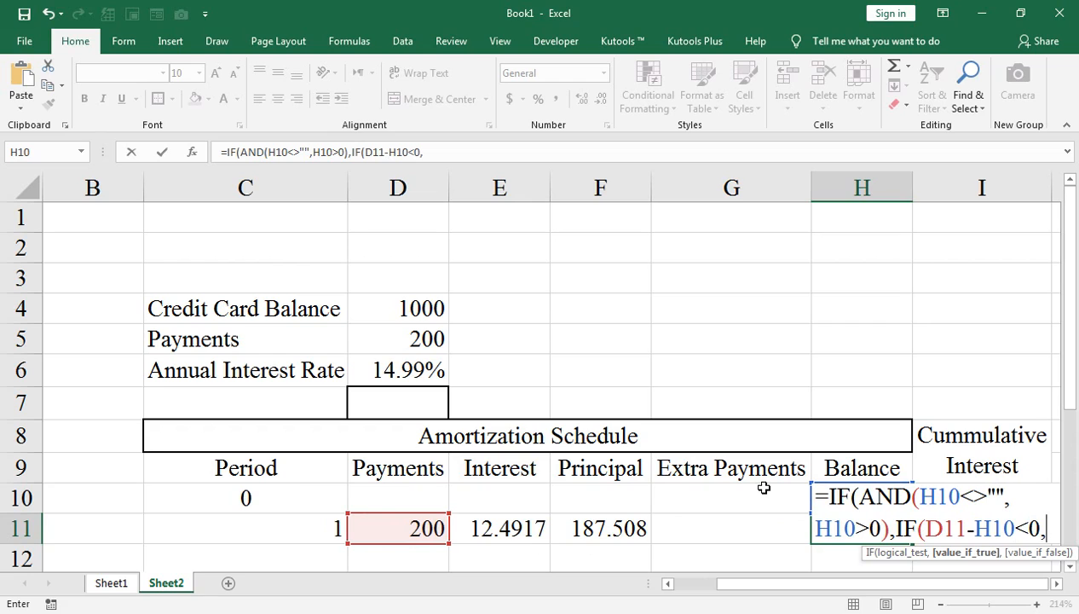
Set the nested IF's true case in H11 to previous balance minus principal and extra payment, H10-F11-G11
key("Up")
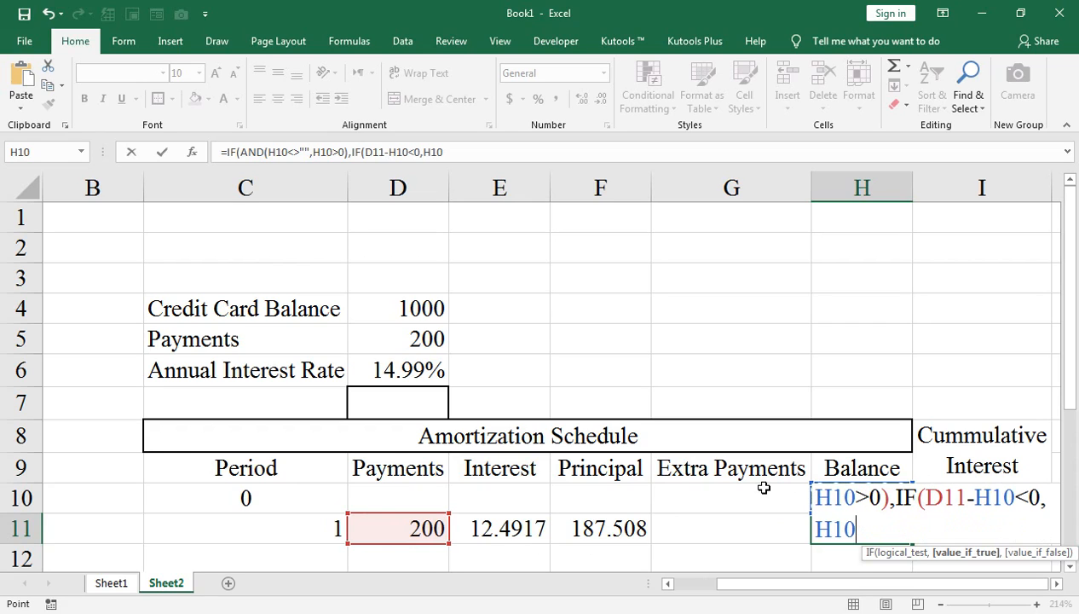
type("-")
key("Left")
key("Left")
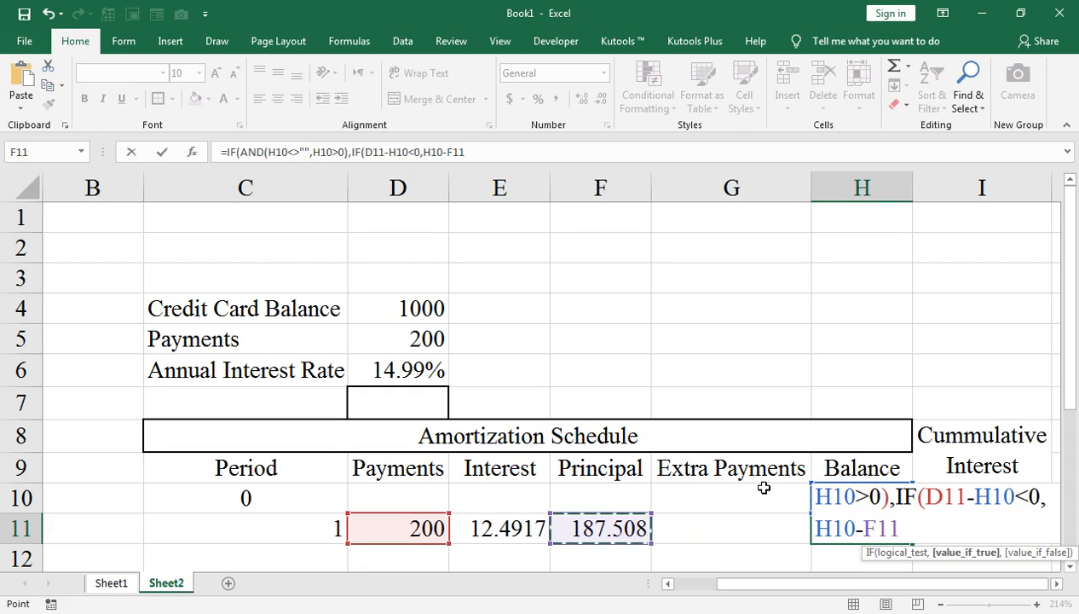
type("-")
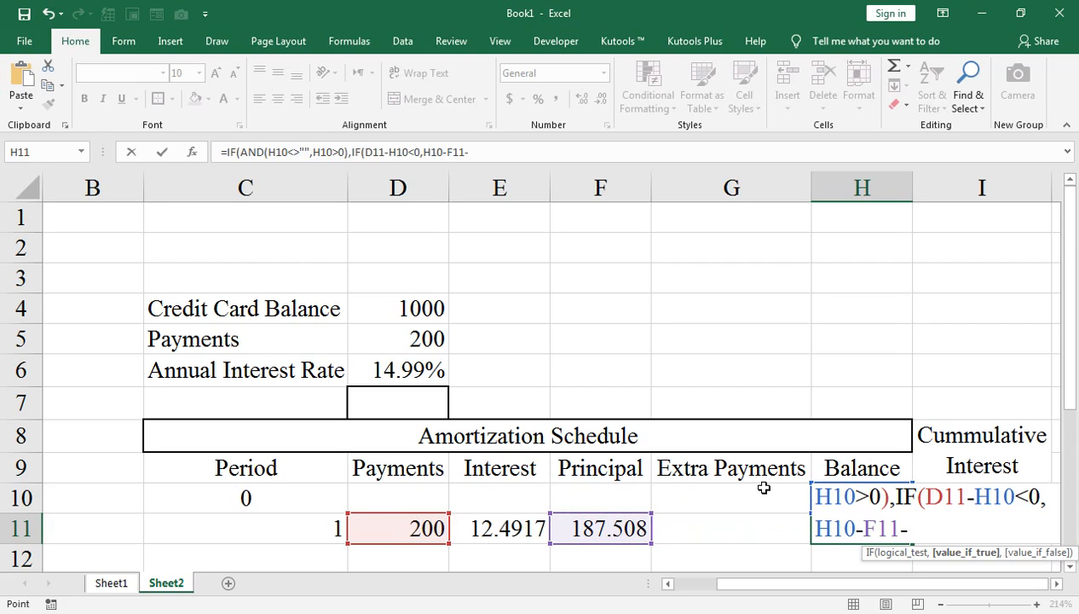
key("Left")
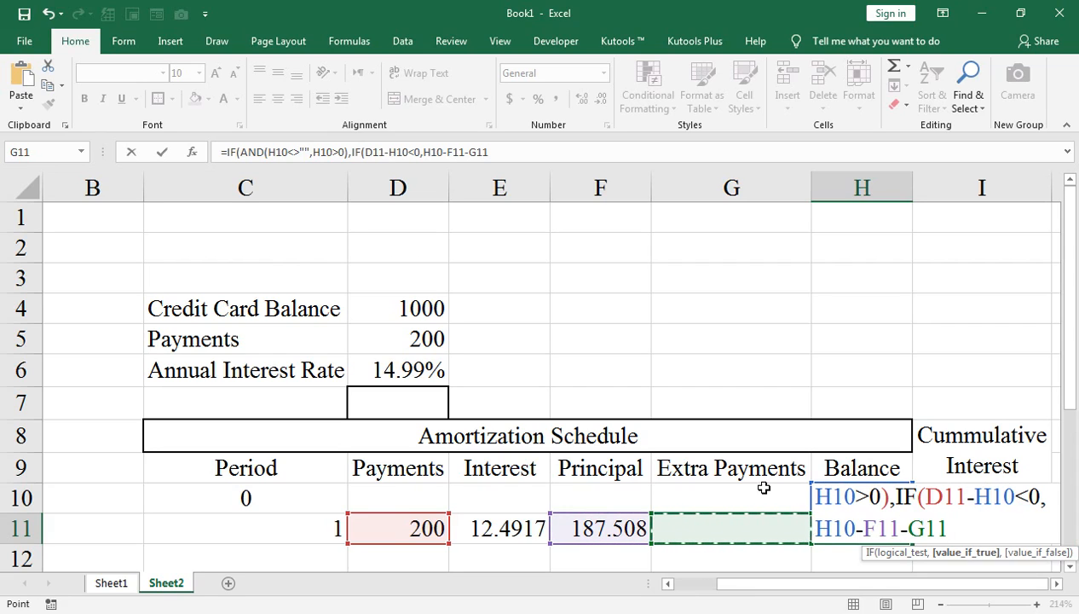
type(",")
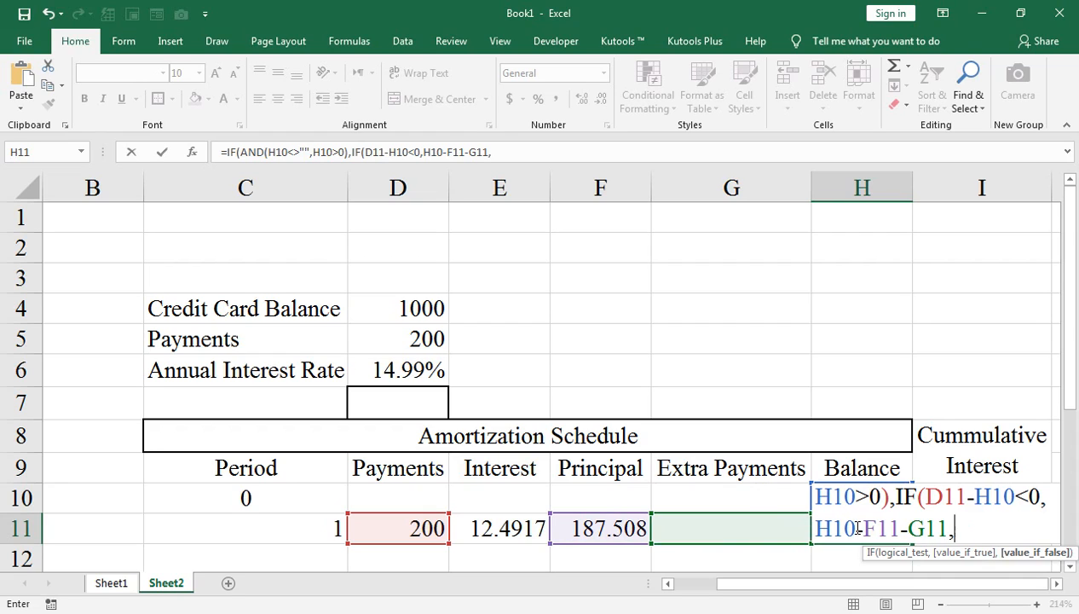
Set the nested IF's false case in H11 to D11-H10 and close the nested IF
key("Left")
key("Left")
key("Left")
key("Left")
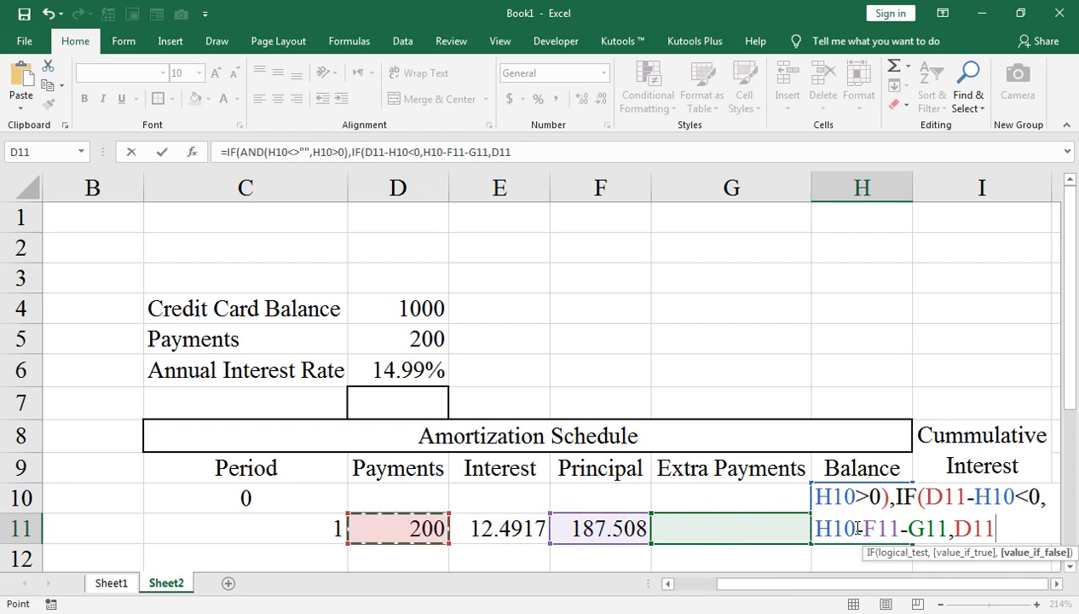
type("-")
key("Up")
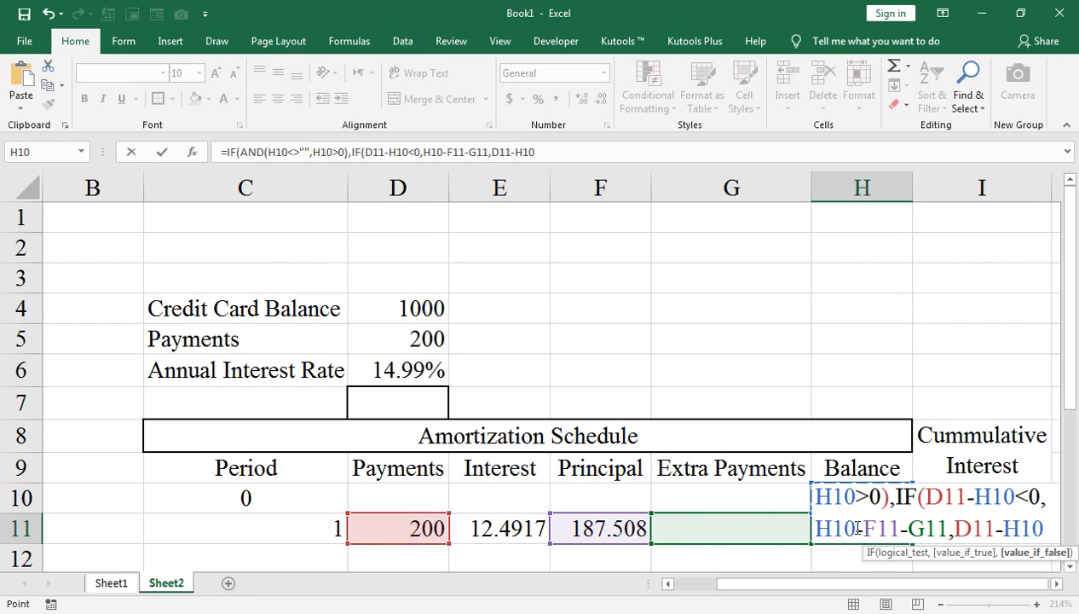
type(")")
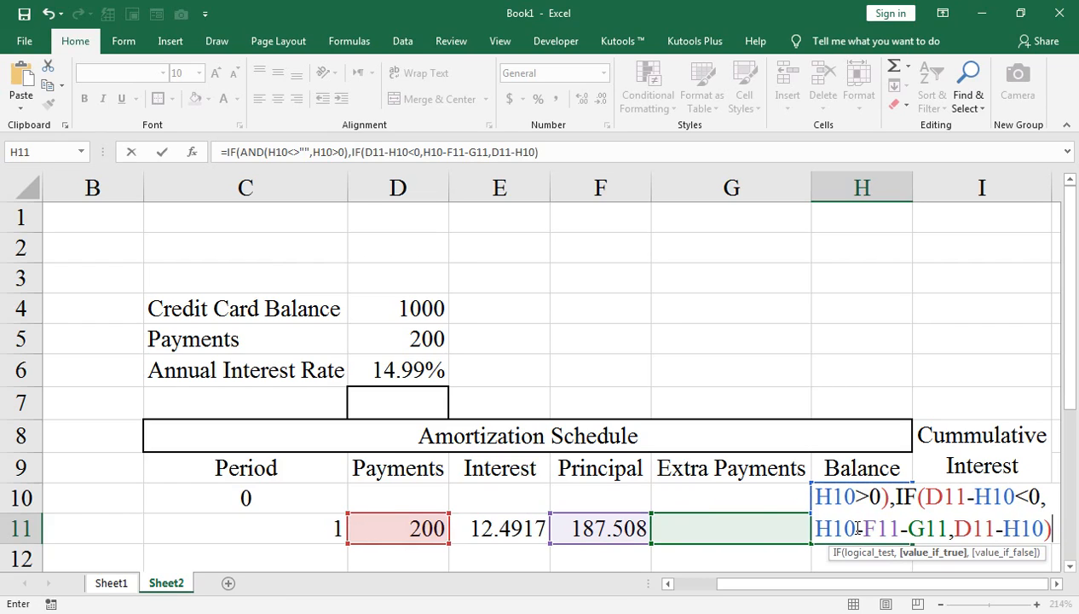
Set the outer IF's false case in H11 to REPT(,1) and enter the completed Balance formula
type(",")
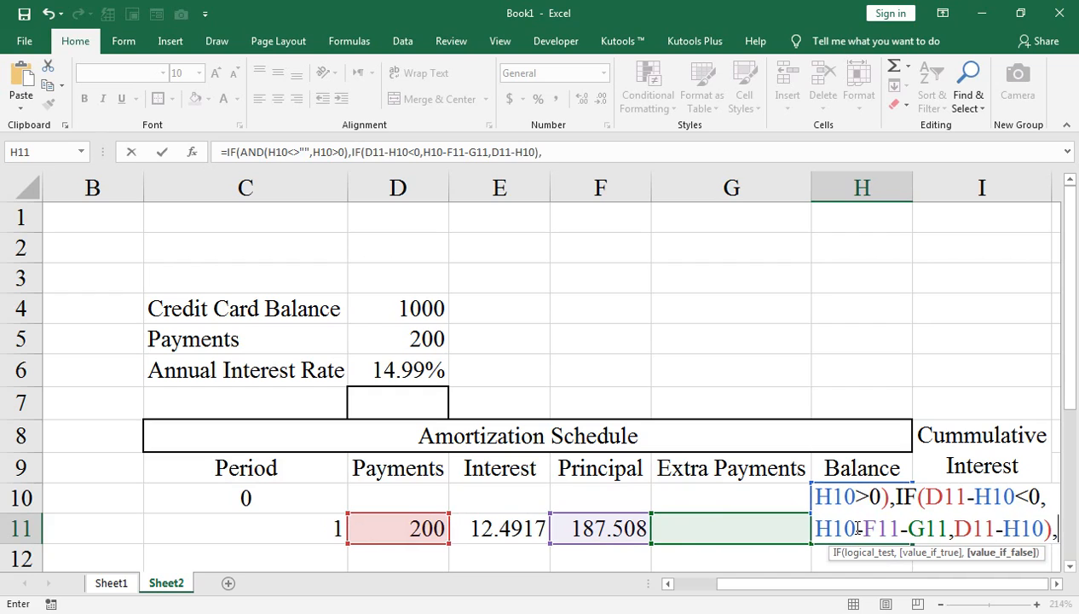
type("REPT")
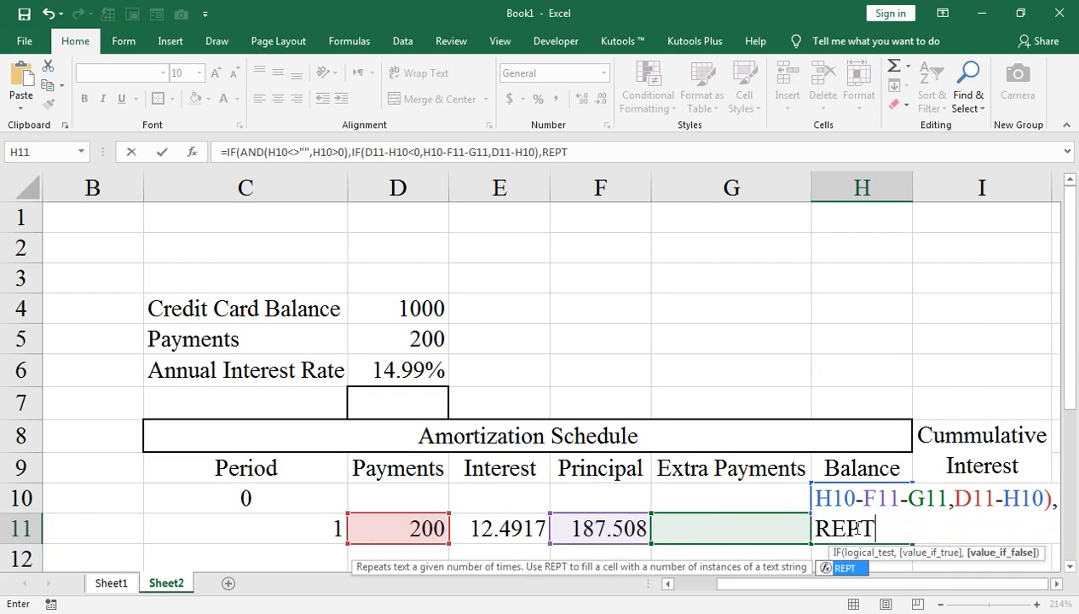
type("(,1)")
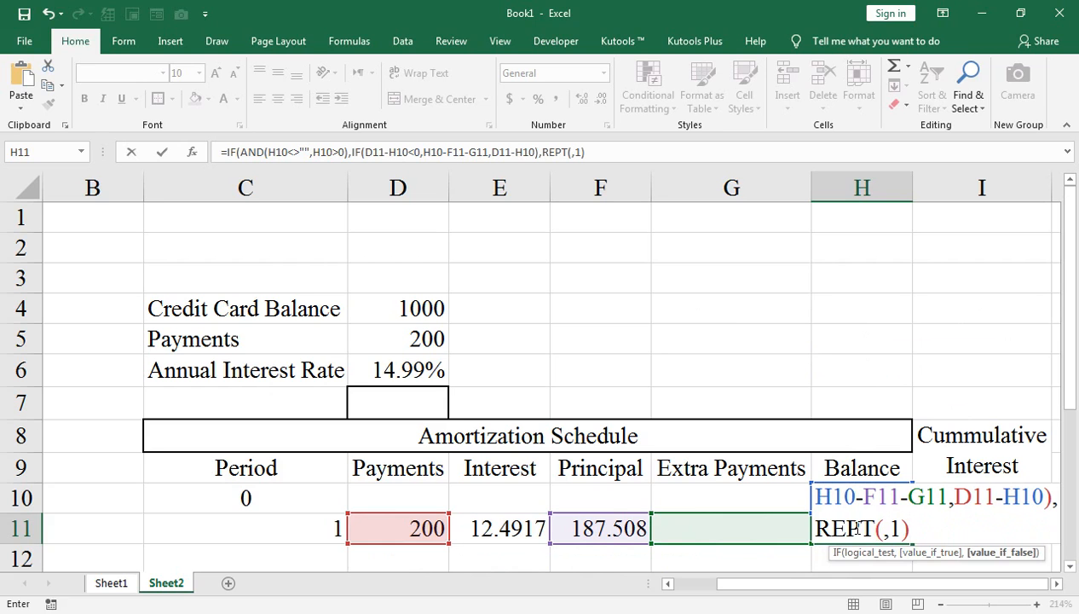
type(")")
key("Return")
key("Up")
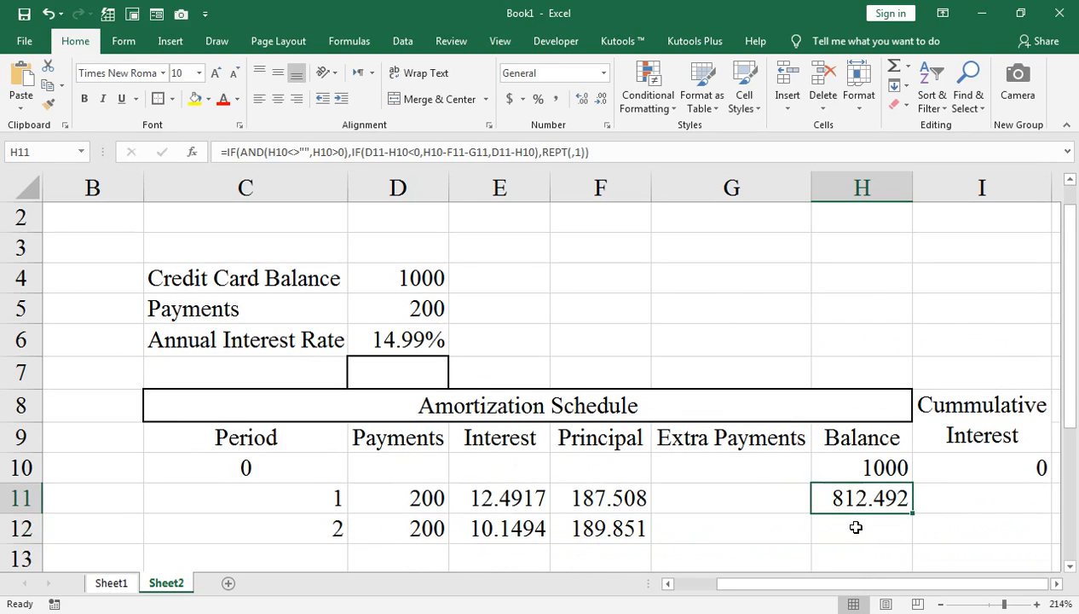
Fill the Balance formula from H11 down the column through H17
key("shift+Down")
key("shift+Down")
key("shift+Down")
key("shift+Down")
key("shift+Down")
key("shift+Down")
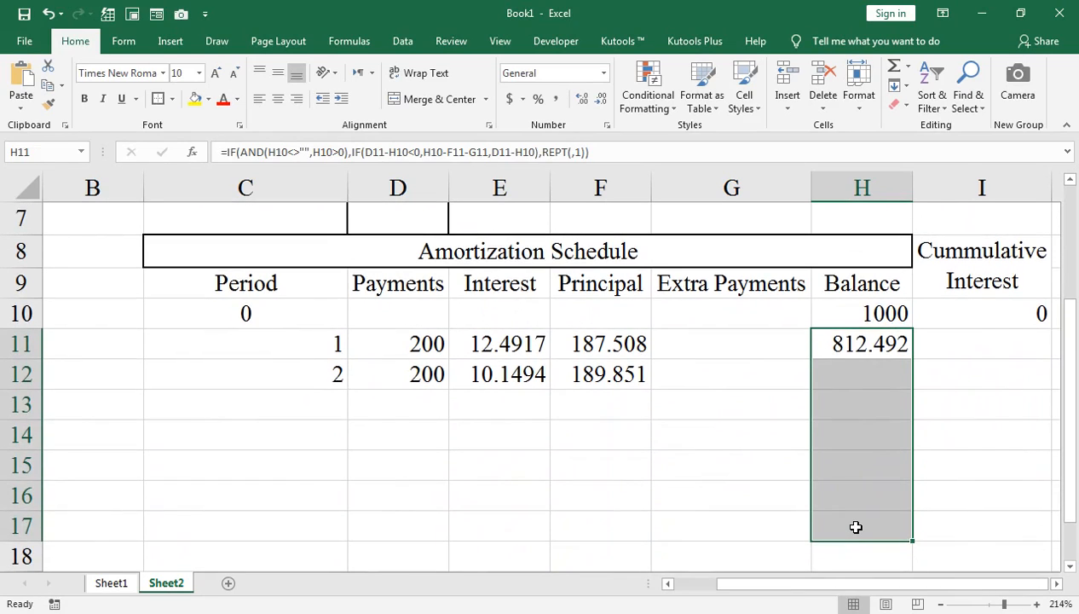
key("ctrl+d")
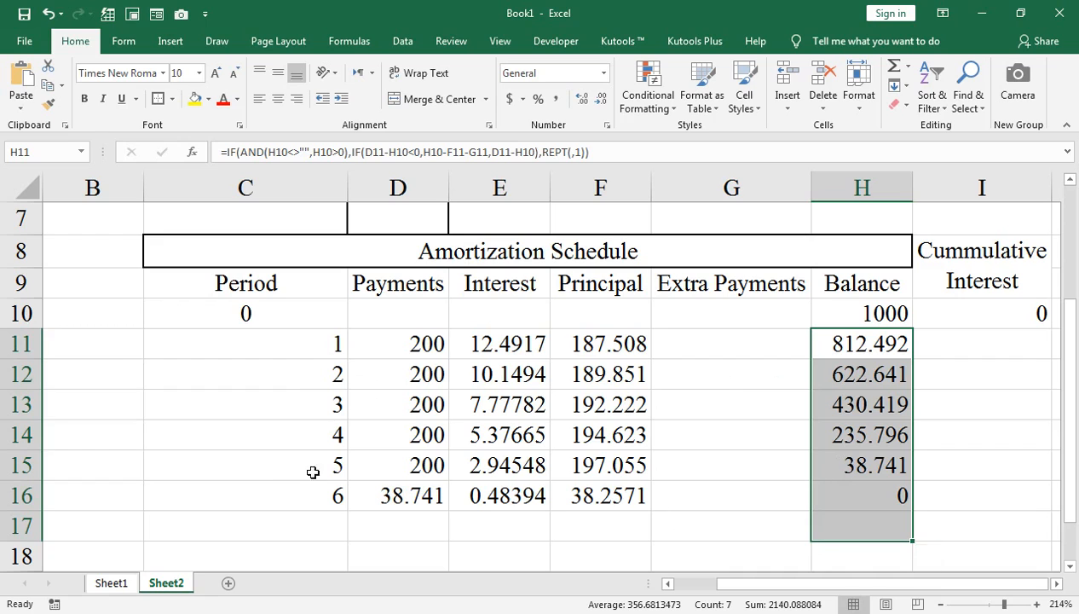
Change the Credit Card Balance in D4 to 1200 and review the recalculated amortization schedule
scroll(529, 341, "up", 2)
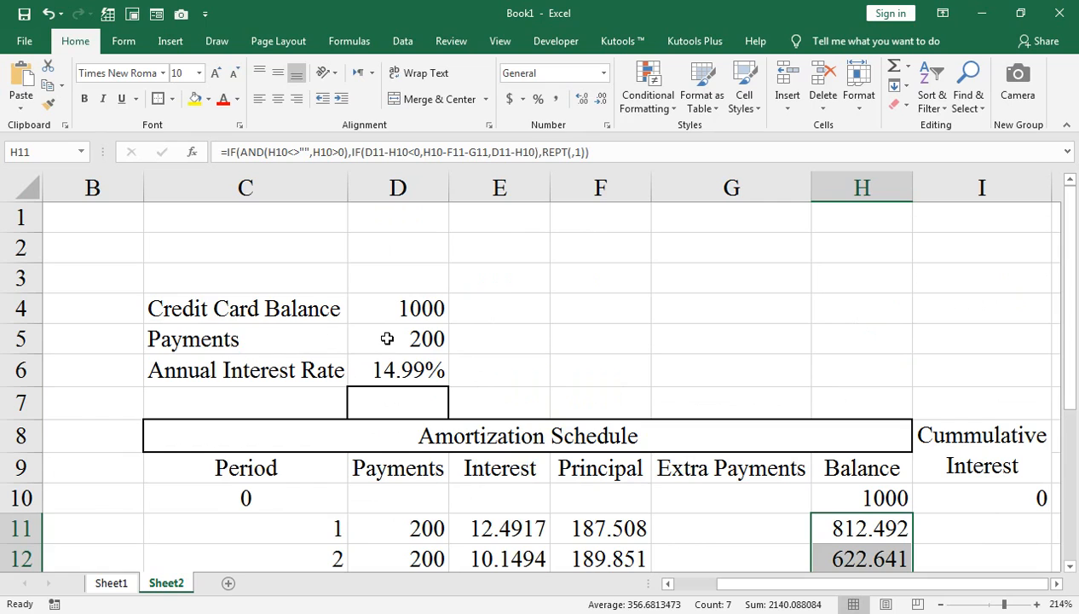
scroll(394, 466, "down", 2)
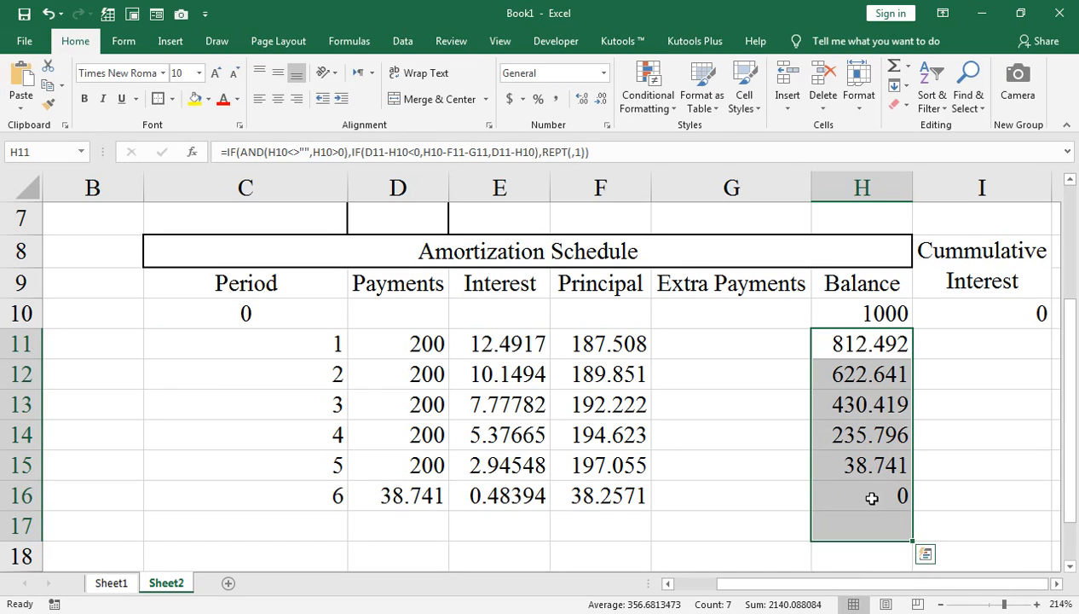
scroll(725, 474, "up", 1)
left_click(429, 220)
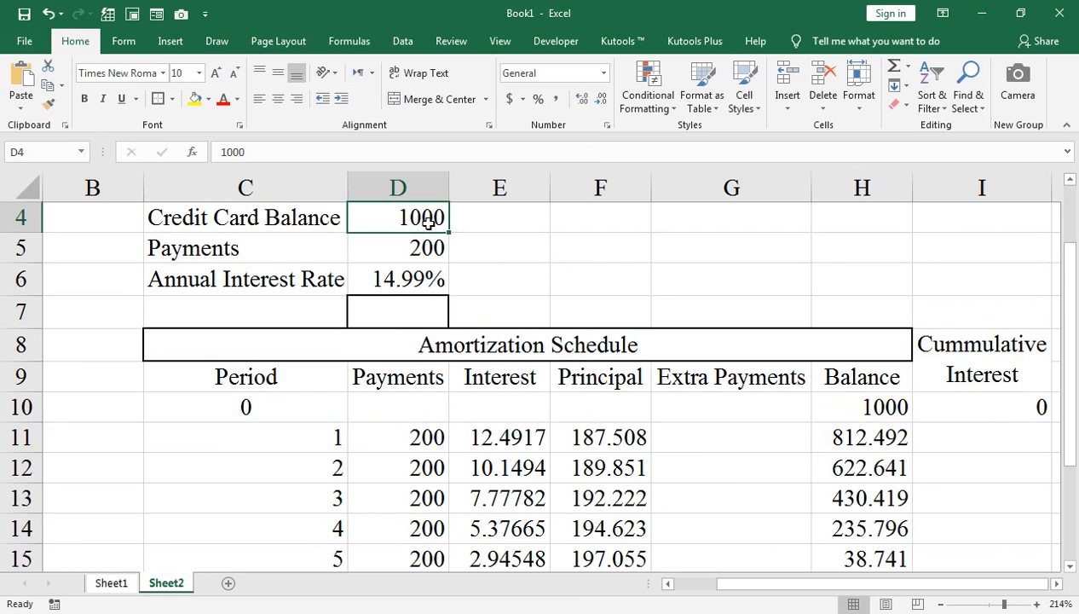
type("1200")
key("Return")
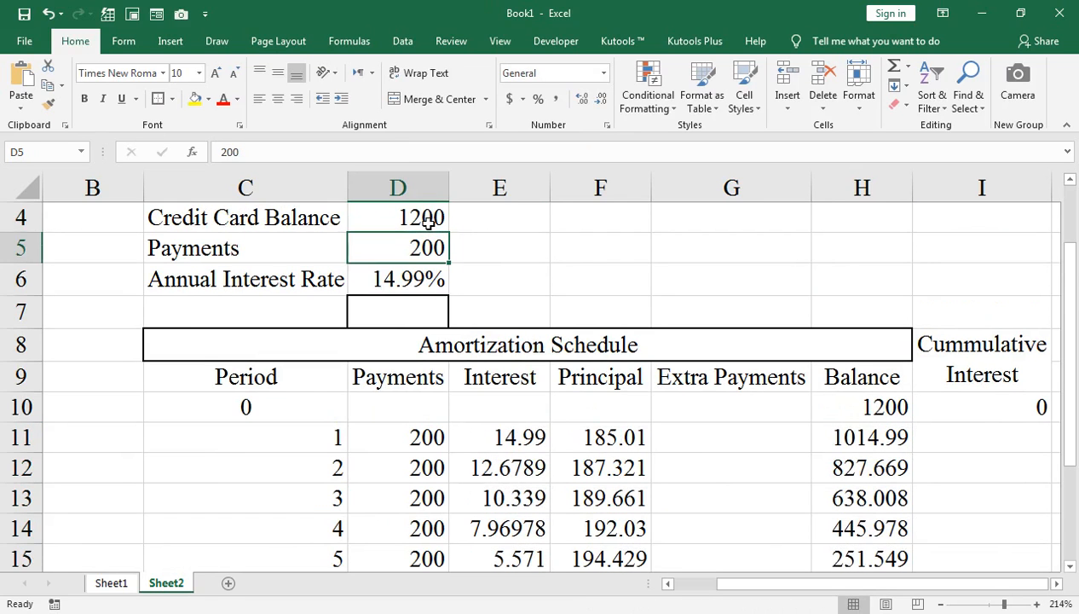
scroll(441, 324, "down", 1)
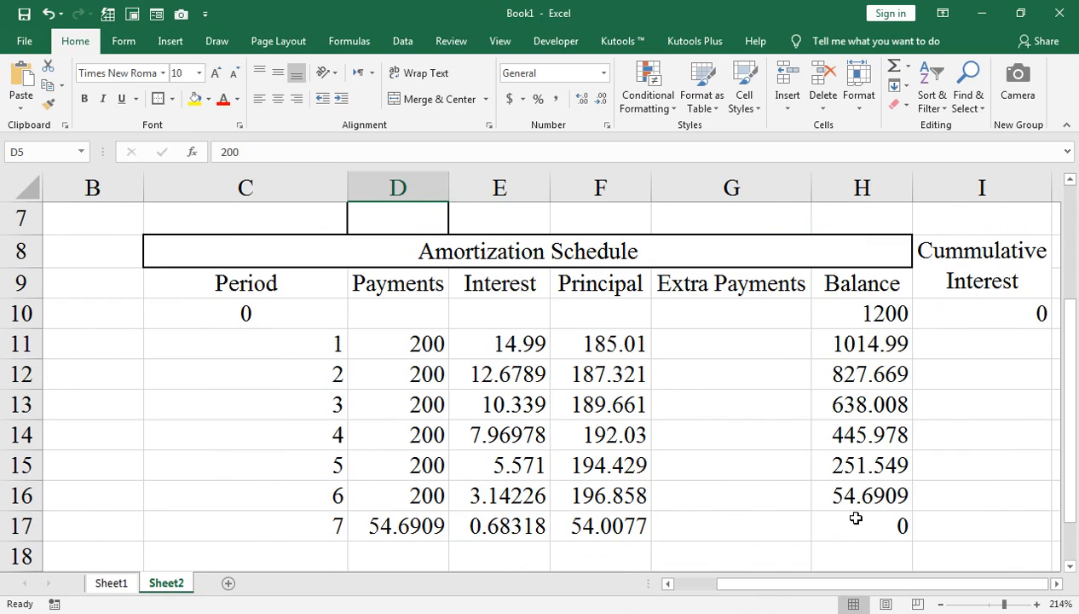
Undo the last Credit Card Balance change in D4 and check the Cummulative Interest formula in I10
key("ctrl+z")
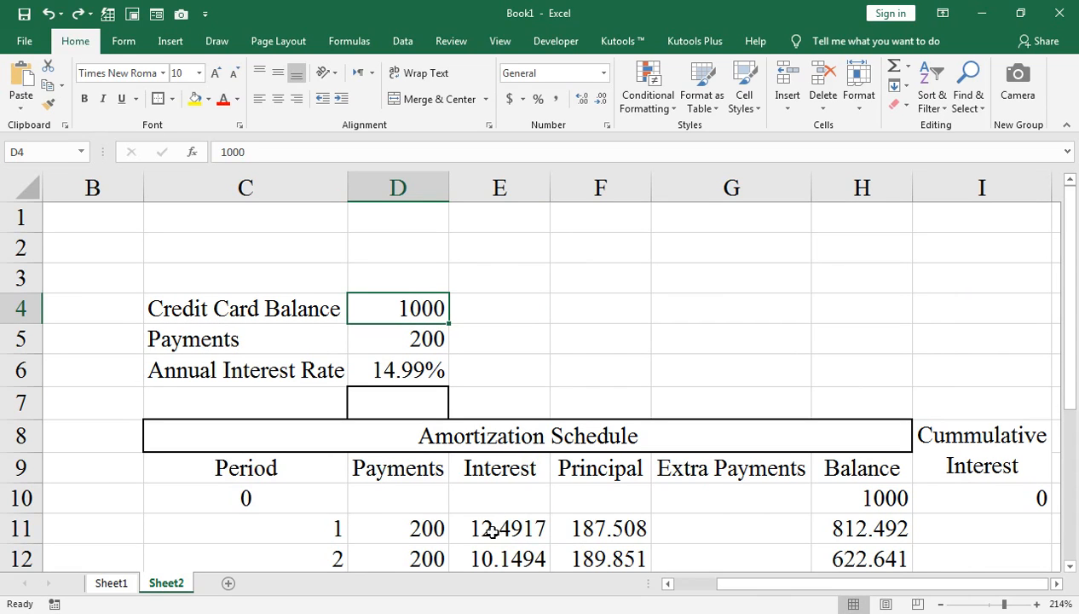
scroll(488, 526, "down", 1)
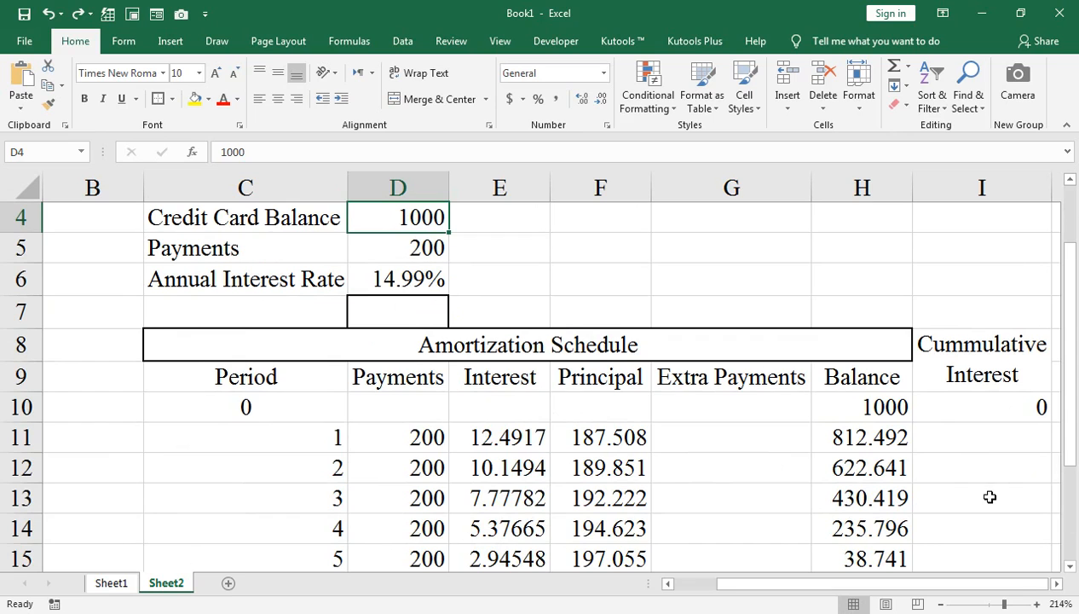
double_click(922, 407)
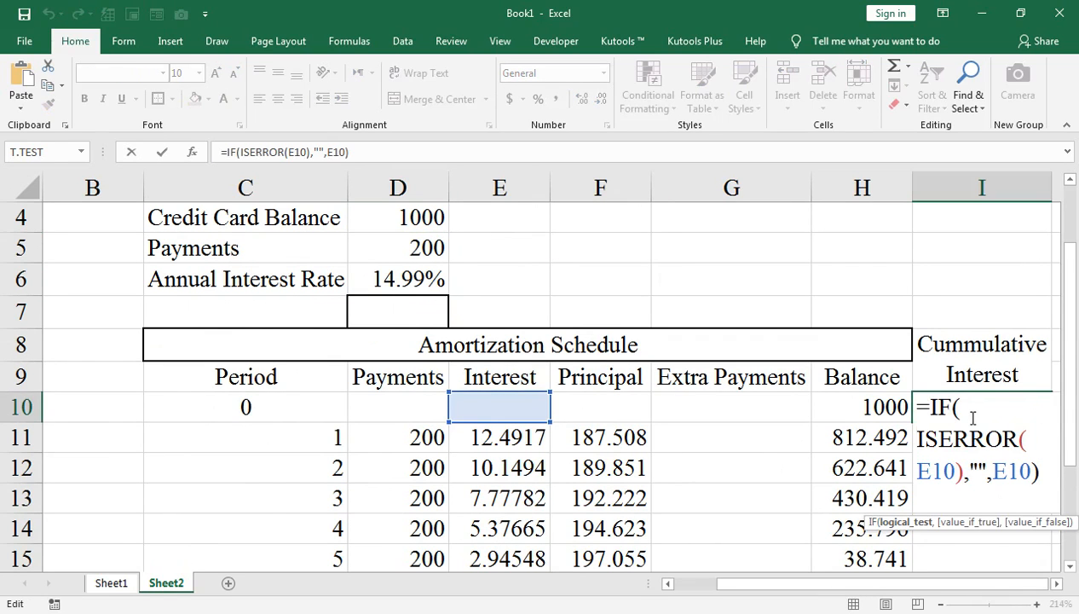
key("Return")
Fill the Cummulative Interest formula from I10 down into I11 and check its reference to the Interest column
left_click(971, 407)
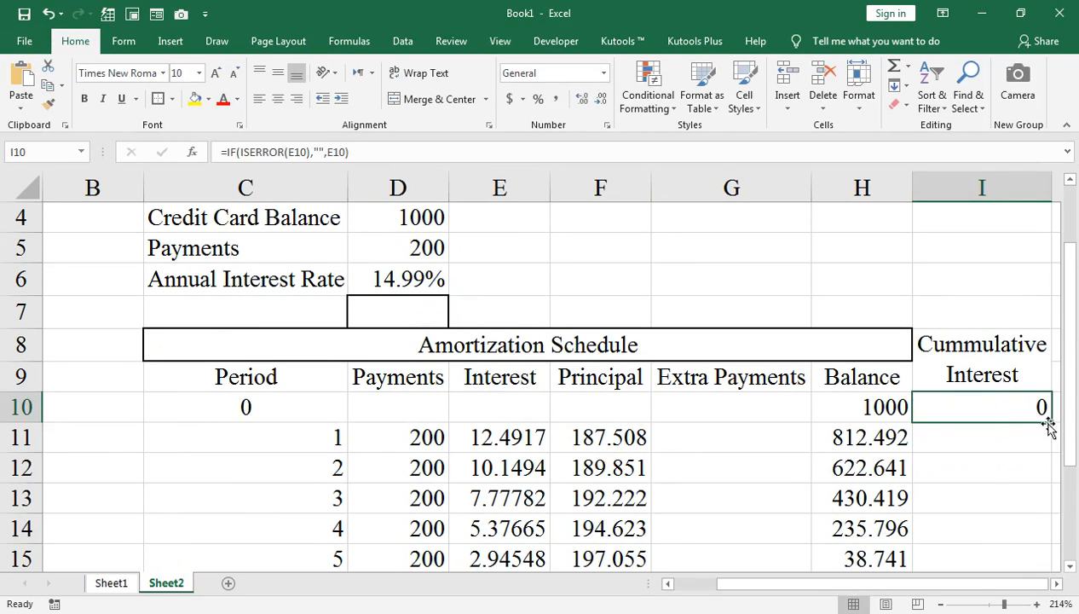
left_click_drag(1050, 423, 1052, 448)
left_click(962, 438)
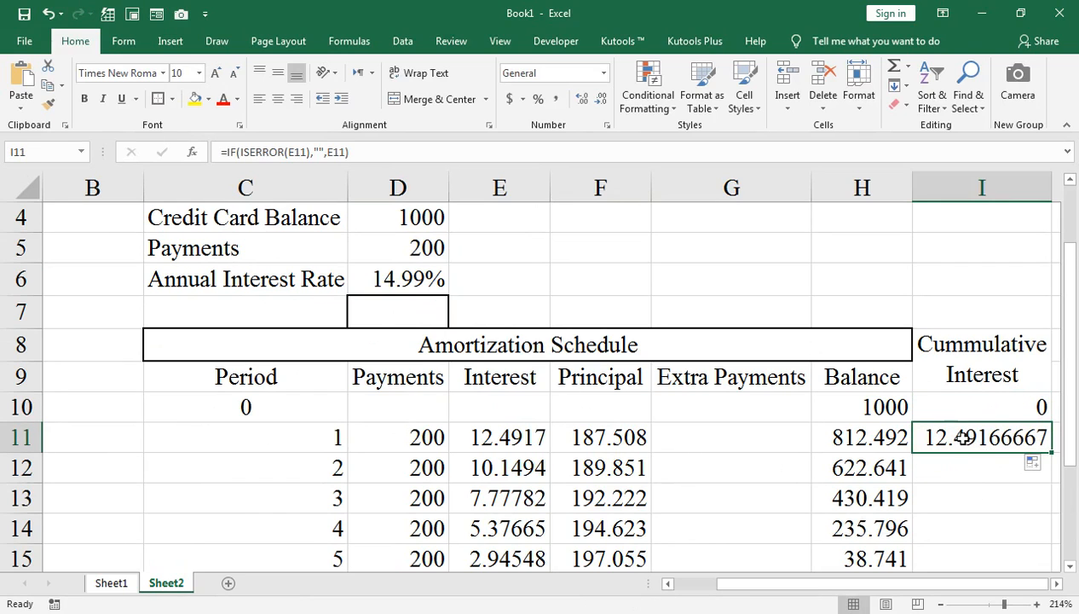
double_click(961, 437)
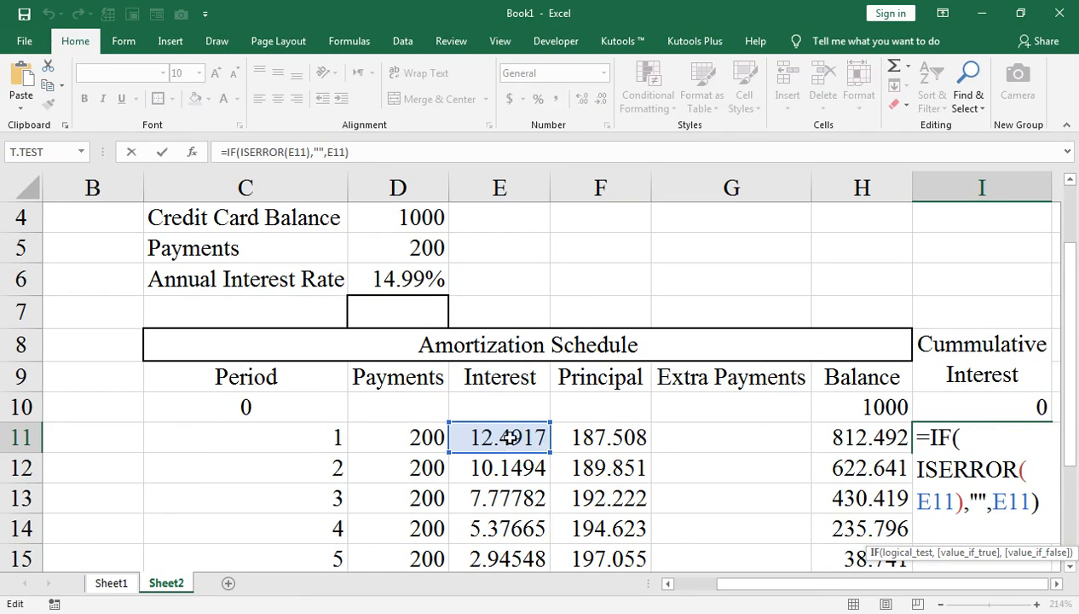
key("Return")
left_click(1003, 433)
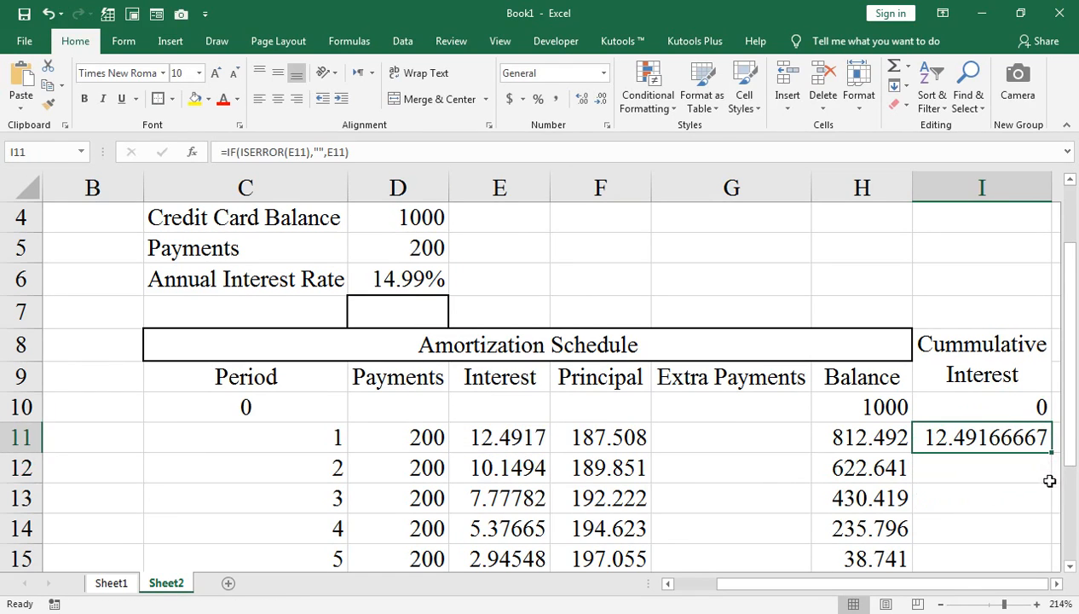
Recheck the formula in I11 and fill it down into I12
left_click(1049, 487)
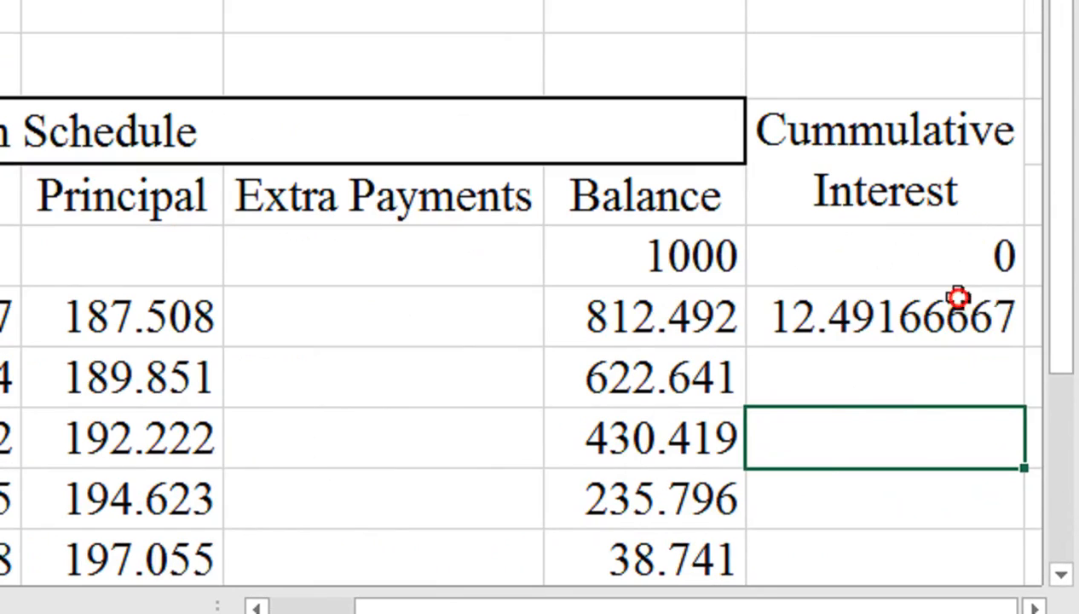
double_click(1014, 430)
key("Return")
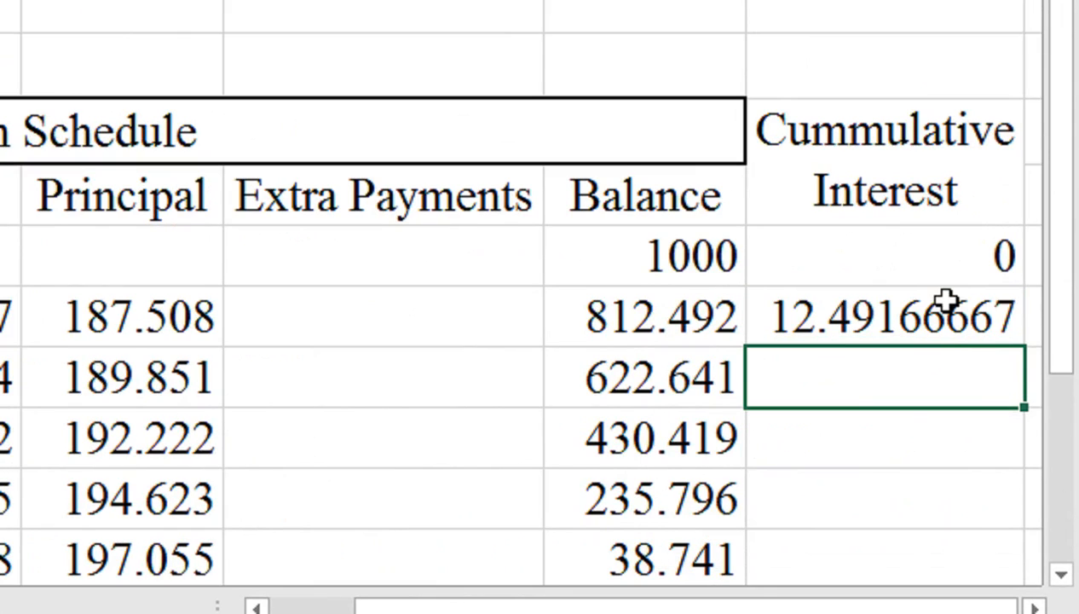
left_click(949, 339)
left_click_drag(1020, 344, 1023, 402)
Extend the ISERROR test in I12's formula to E12+I11, so it adds the previous cumulative interest
double_click(884, 392)
left_click(883, 392)
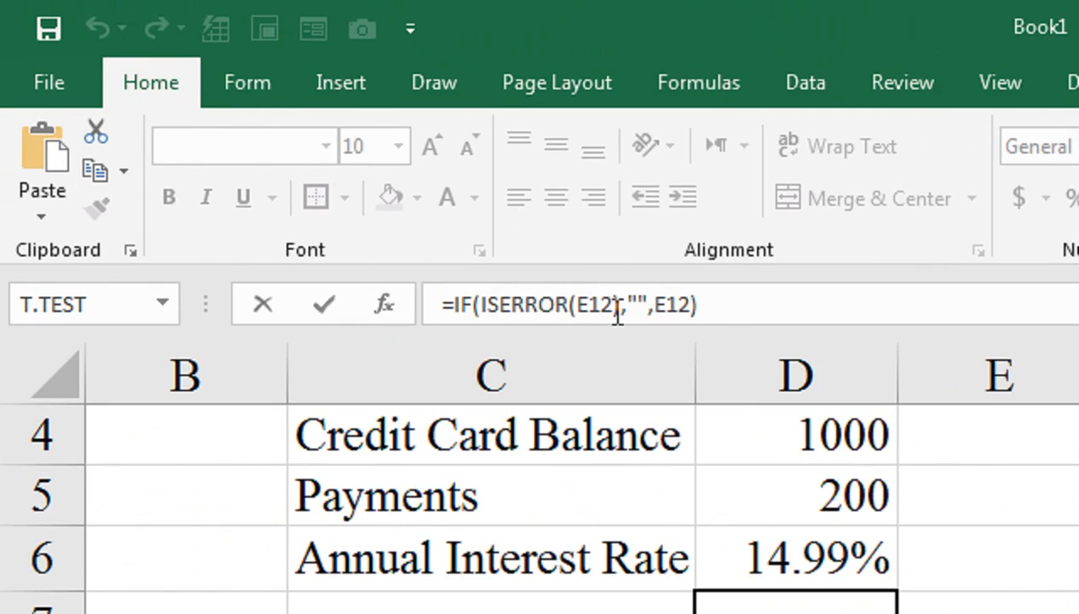
left_click(616, 305)
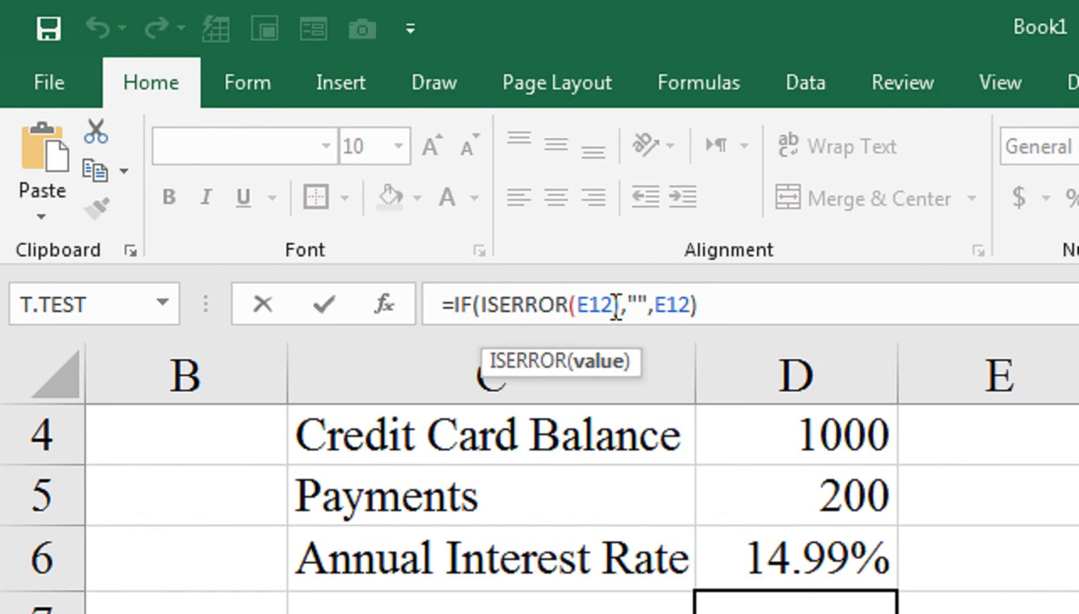
type("+")
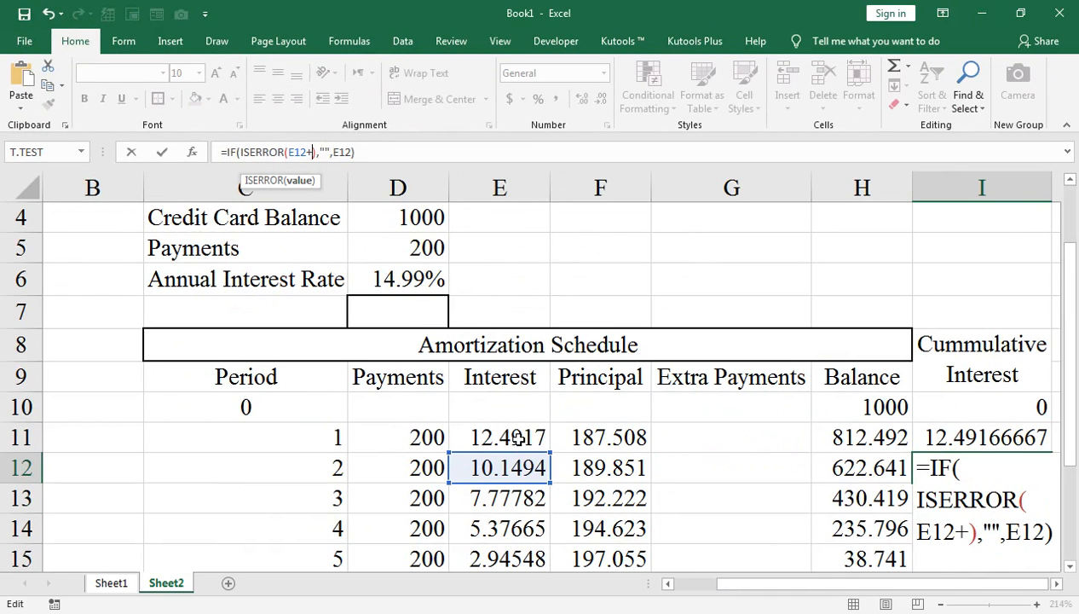
left_click(1035, 613)
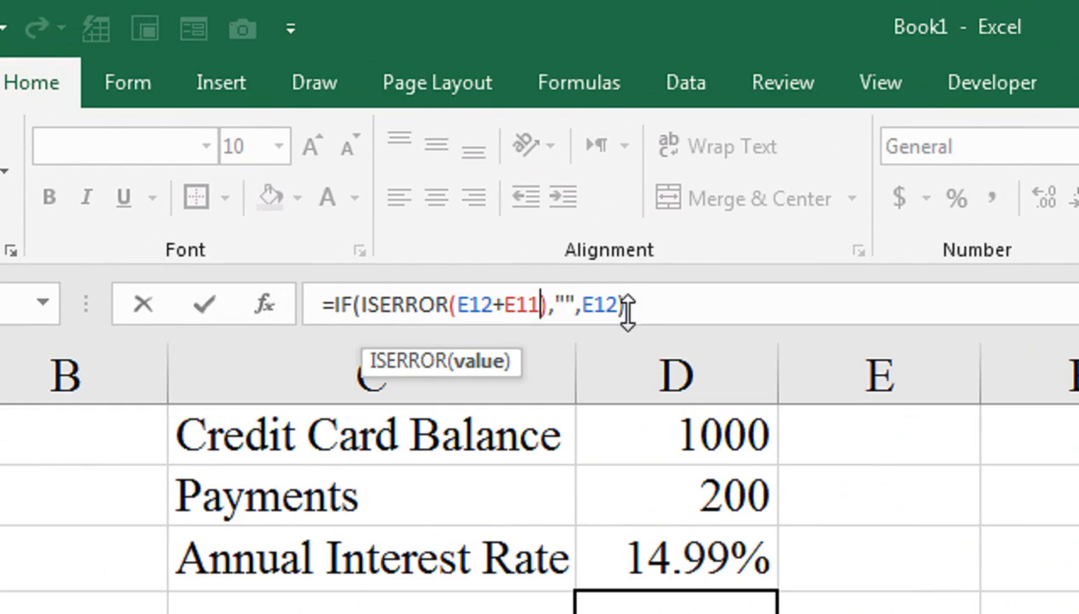
key("BackSpace")
key("BackSpace")
key("BackSpace")
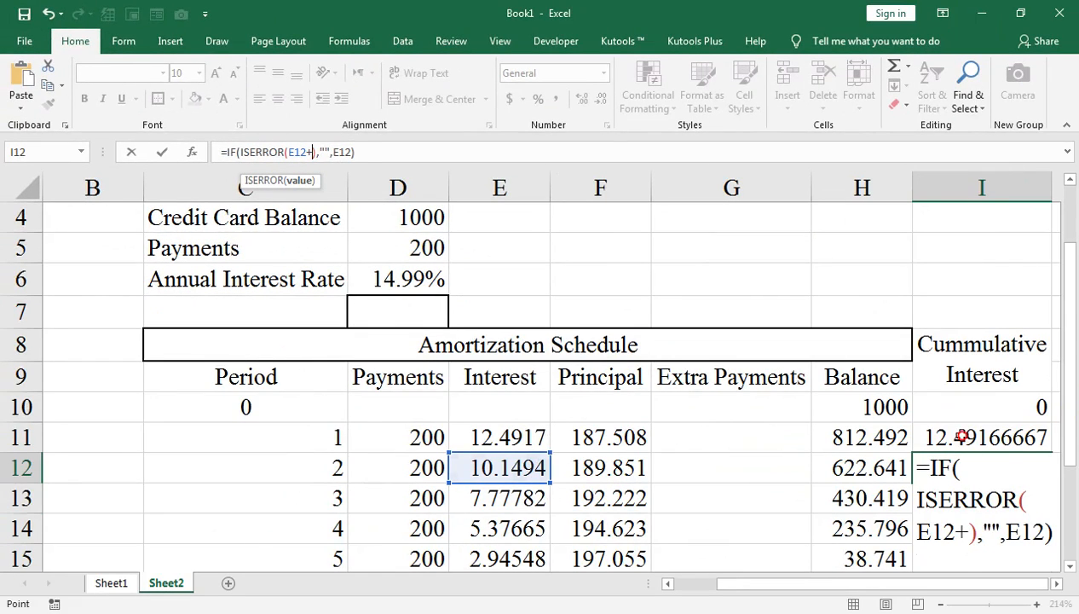
left_click(948, 432)
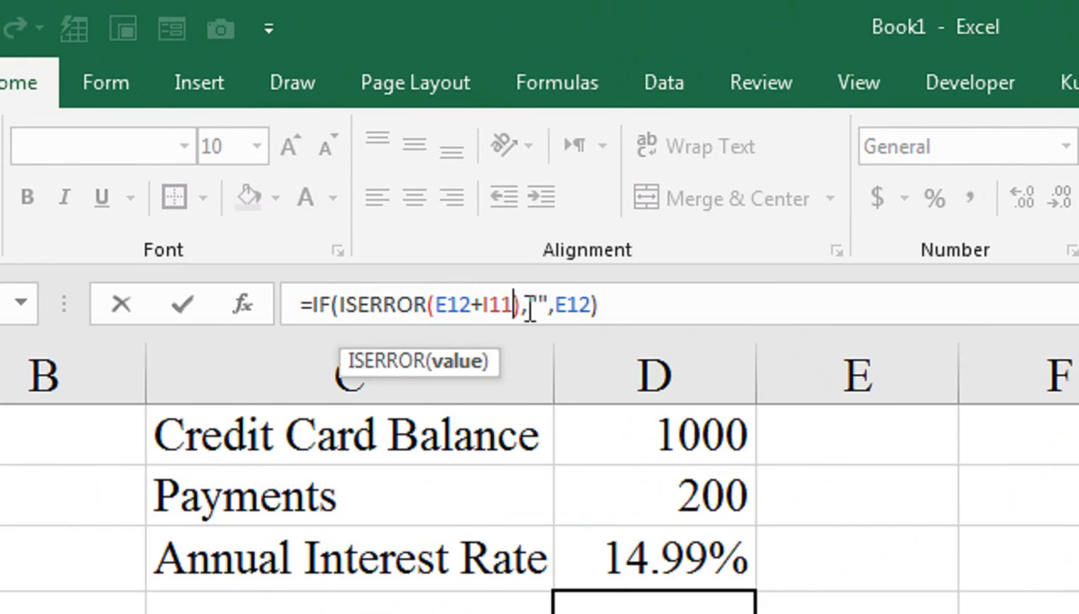
Set the IF's false value in I12 to E12+I11 and enter the completed formula
left_click(592, 306)
type(")")
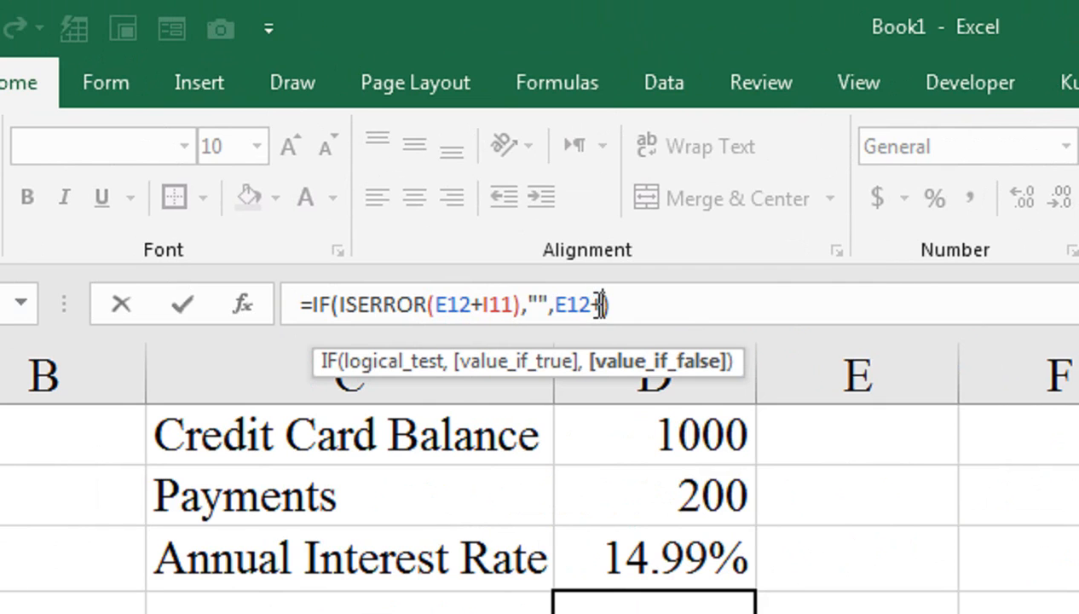
left_click(997, 439)
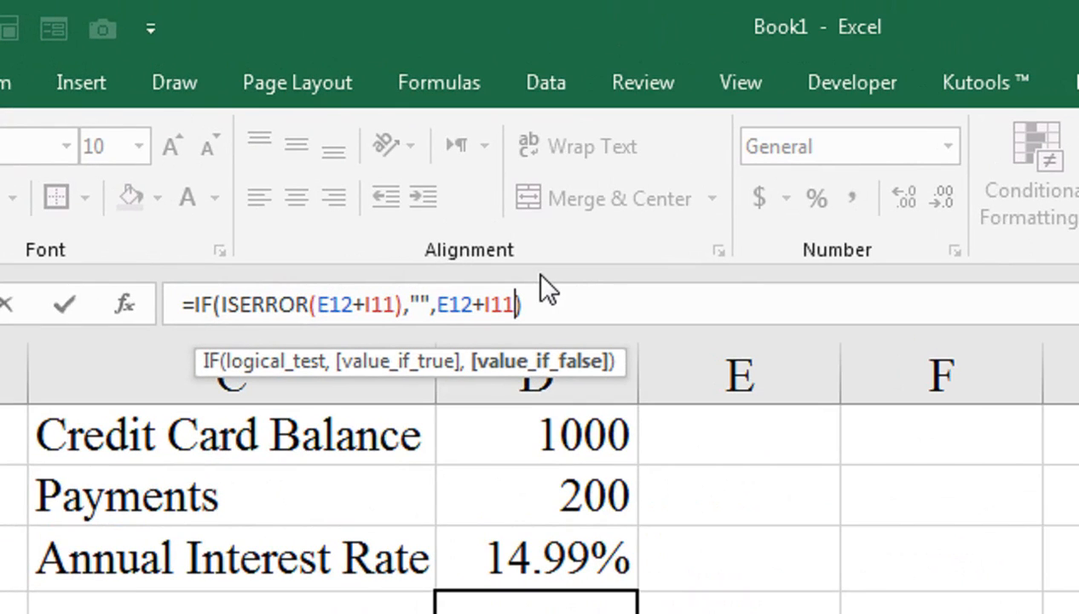
key("Return")
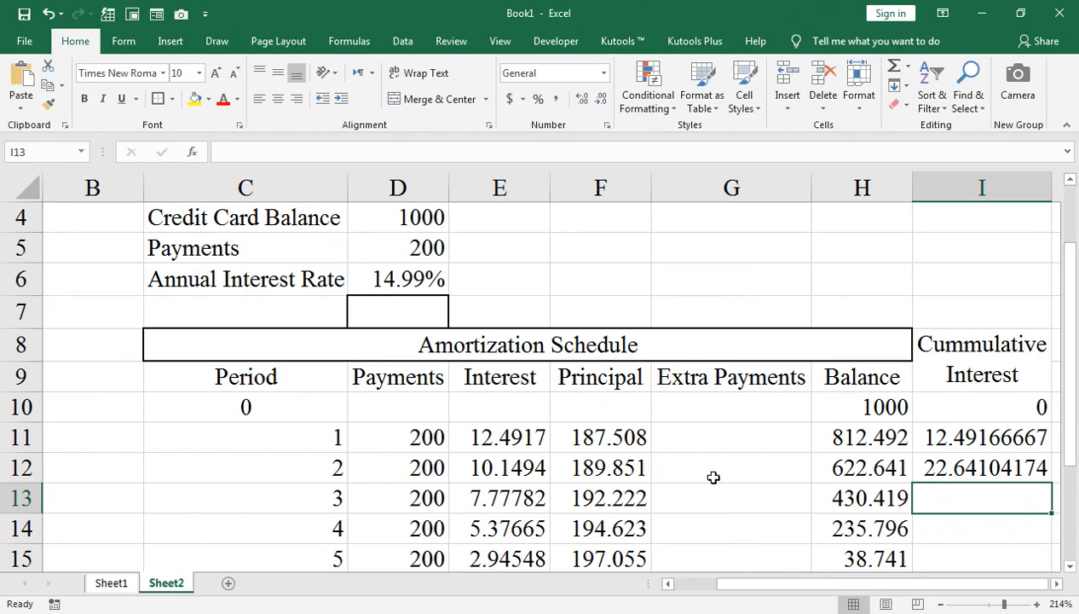
Fill the Cummulative Interest formula from I12 down through I19 and check the copied formula in I17
left_click(931, 466)
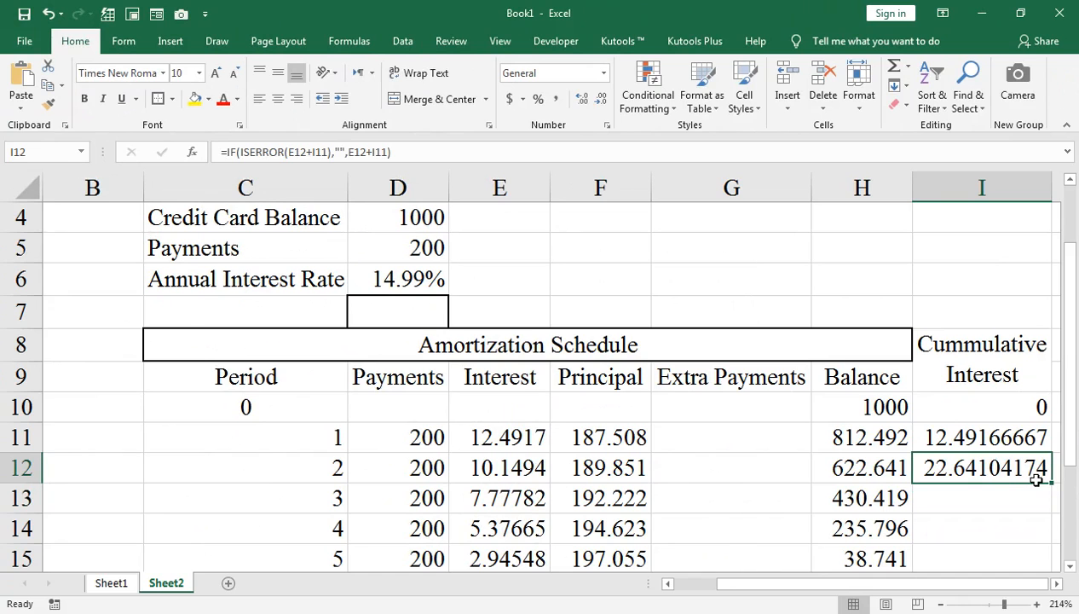
scroll(1036, 480, "down", 1)
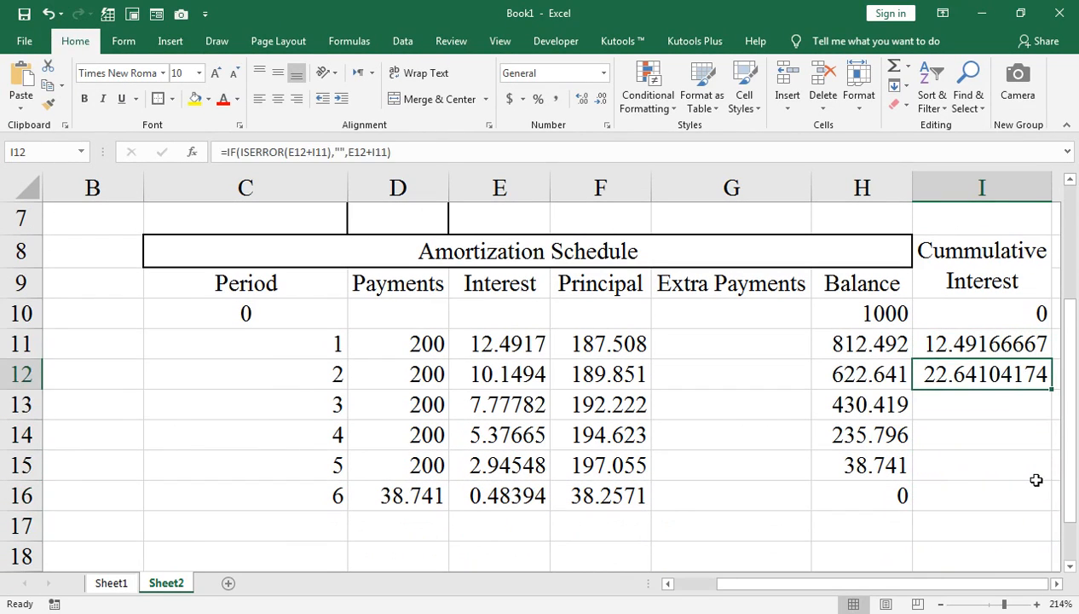
key("shift+Down")
key("shift+Down")
key("shift+Down")
key("shift+Down")
key("shift+Down")
key("shift+Down")
key("shift+Down")
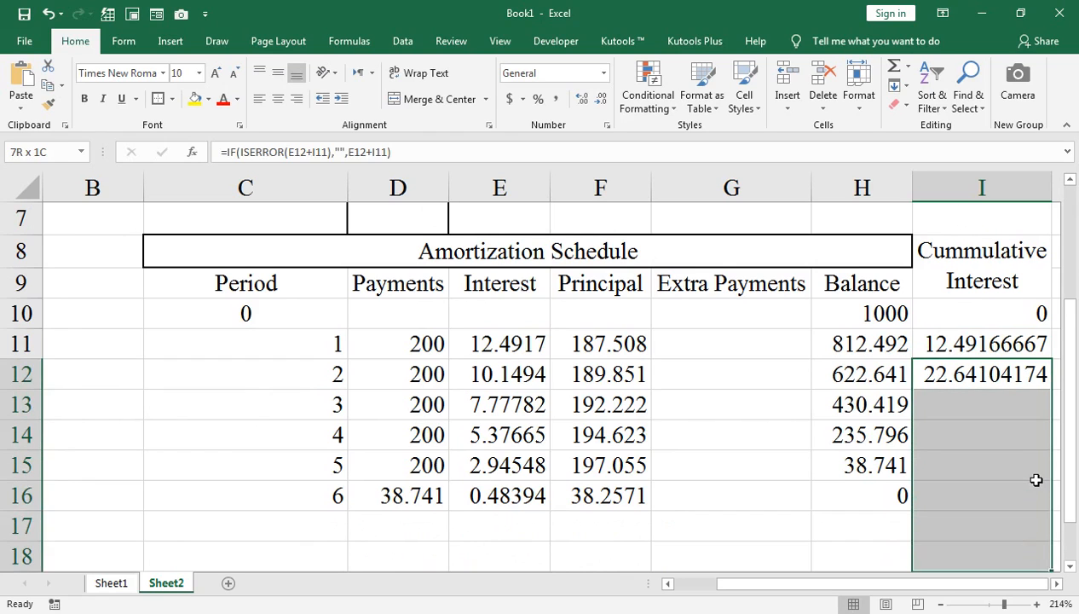
key("ctrl+d")
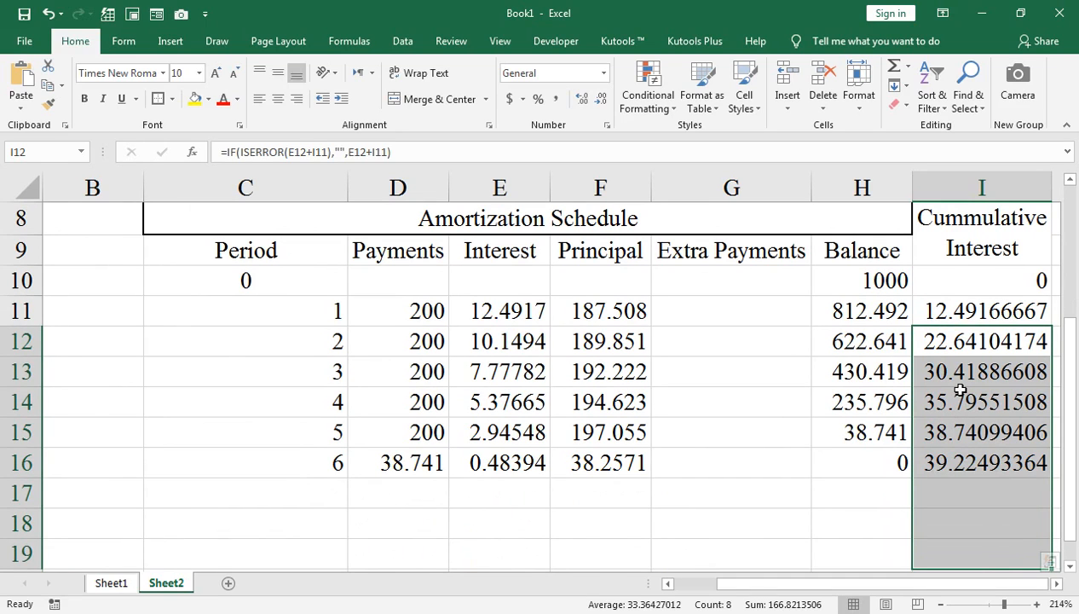
double_click(933, 491)
key("Return")
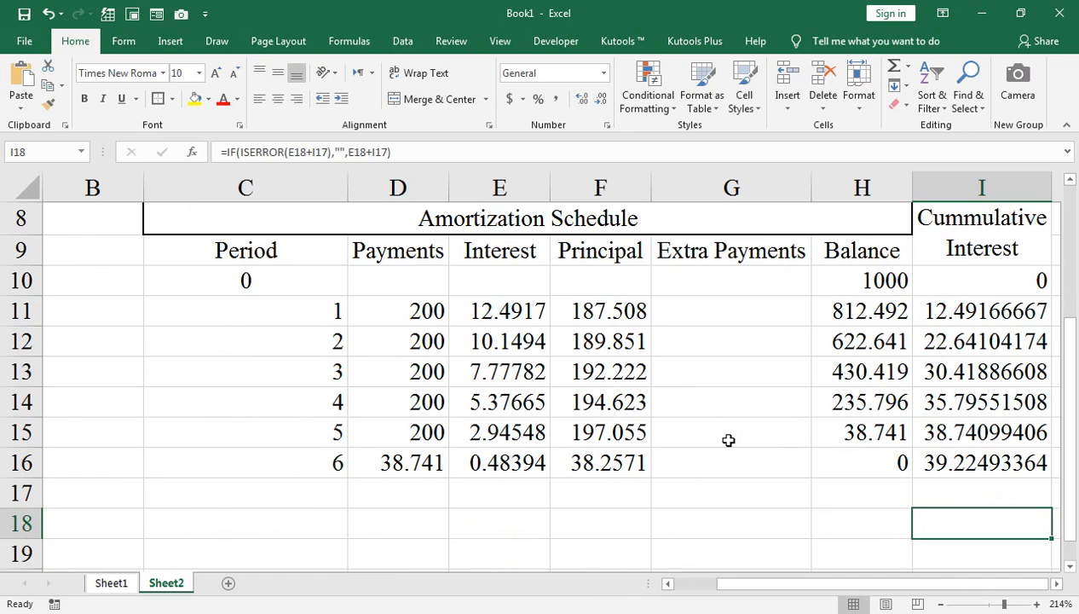
Center the Period values in column C from C11 down through C19
scroll(655, 435, "up", 1)
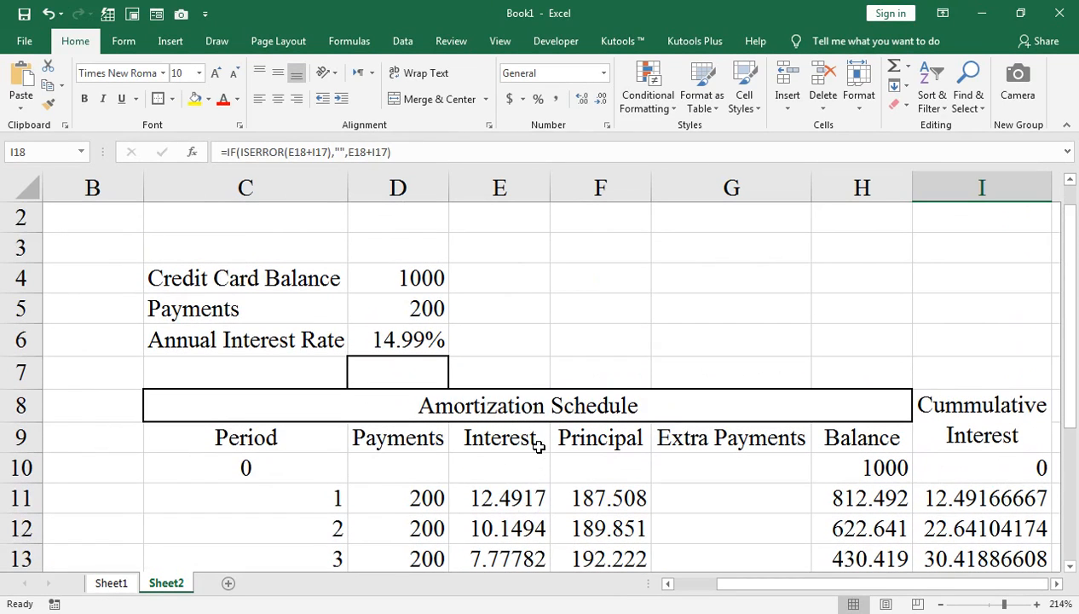
left_click(294, 503)
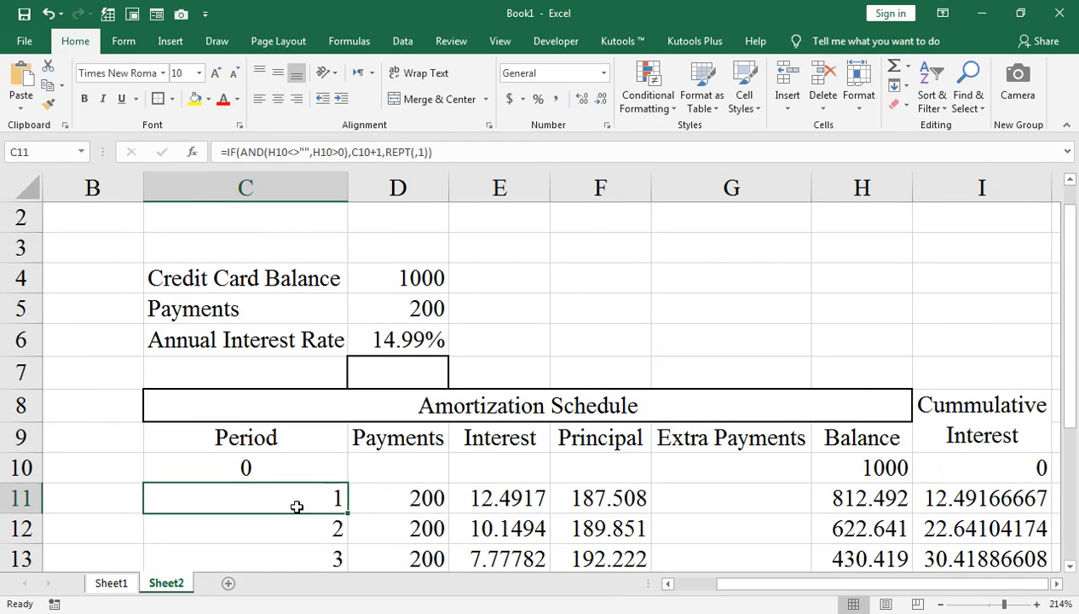
key("ctrl+shift+Down")
key("ctrl+shift+Down")
key("ctrl+shift+Up")
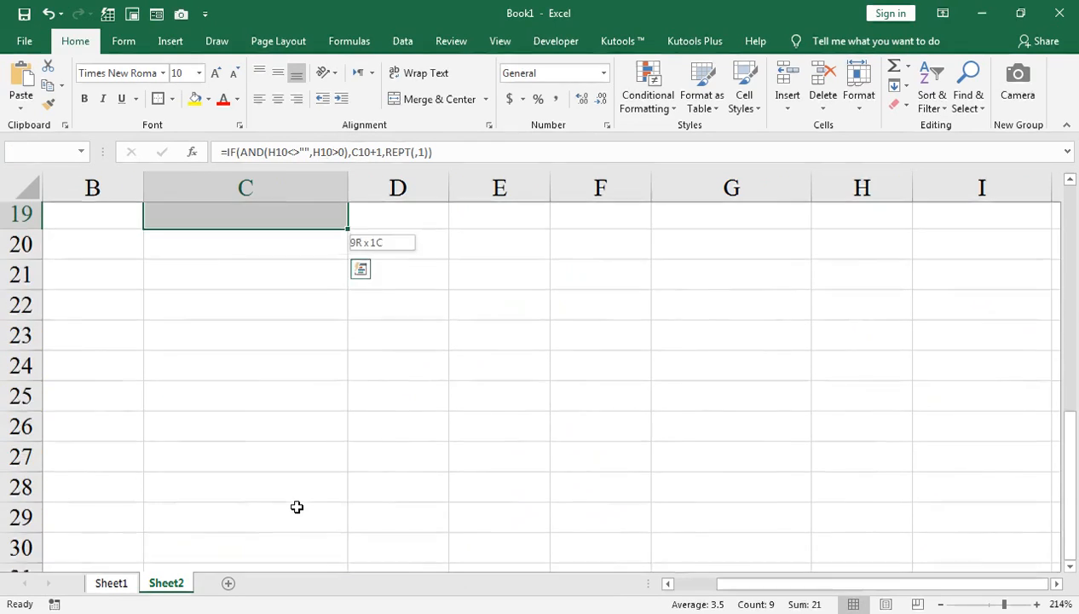
scroll(277, 506, "up", 4)
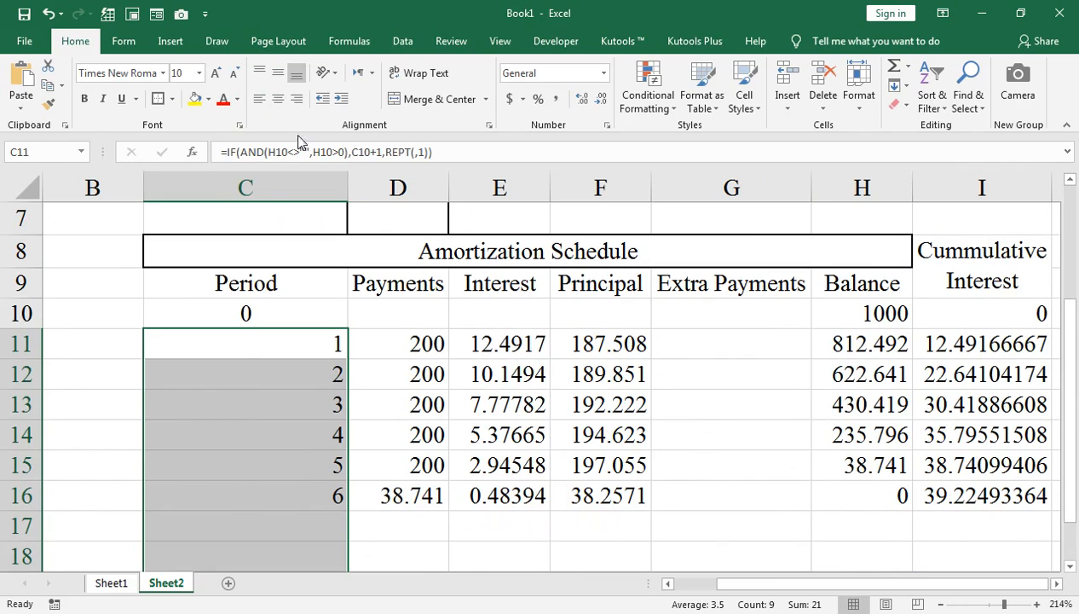
left_click(277, 99)
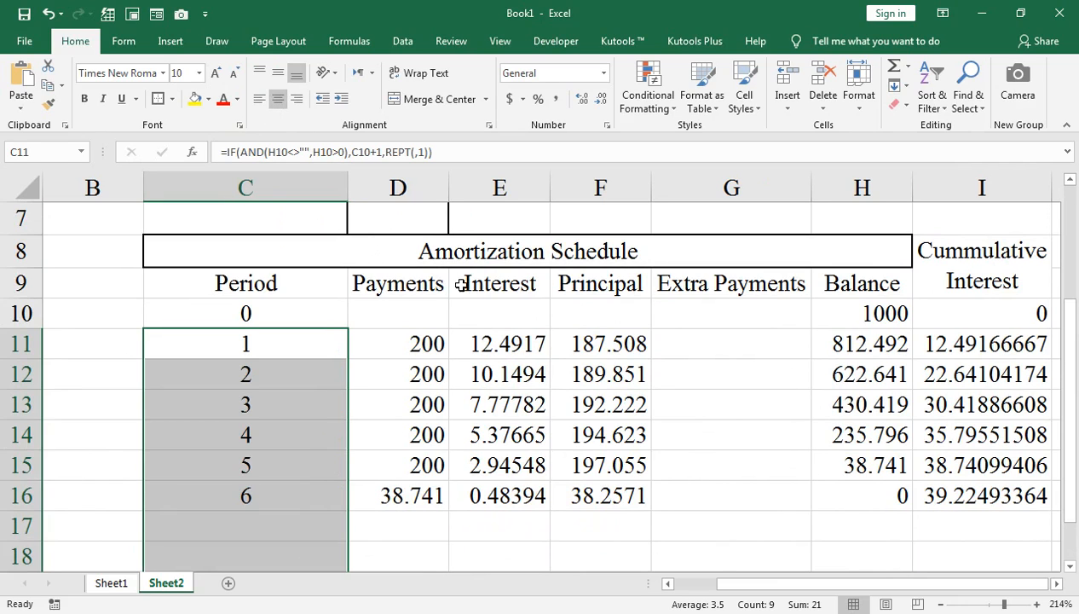
scroll(528, 388, "up", 1)
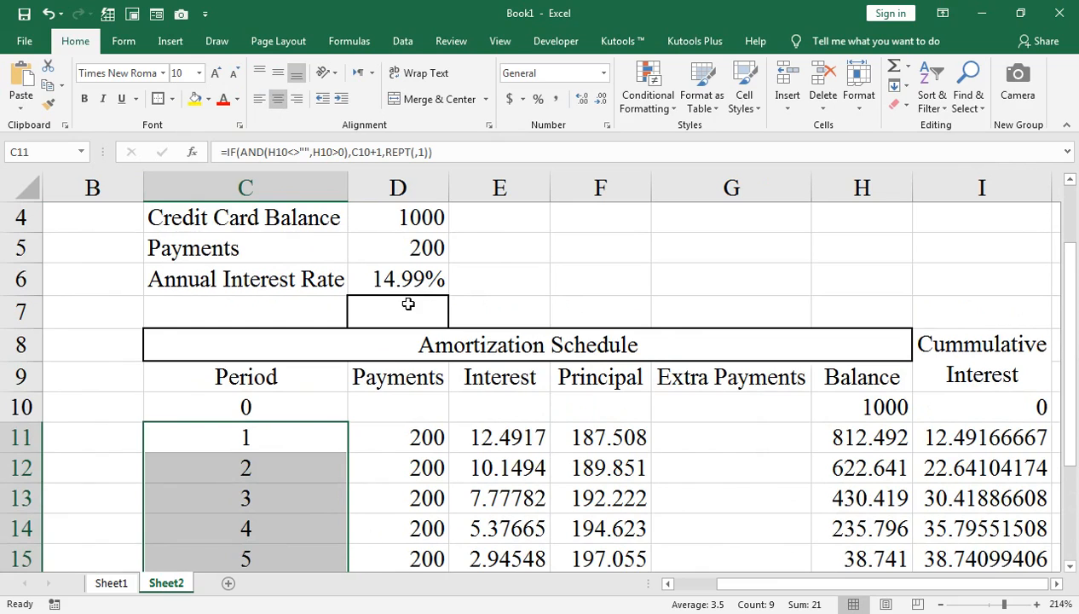
left_click(411, 300)
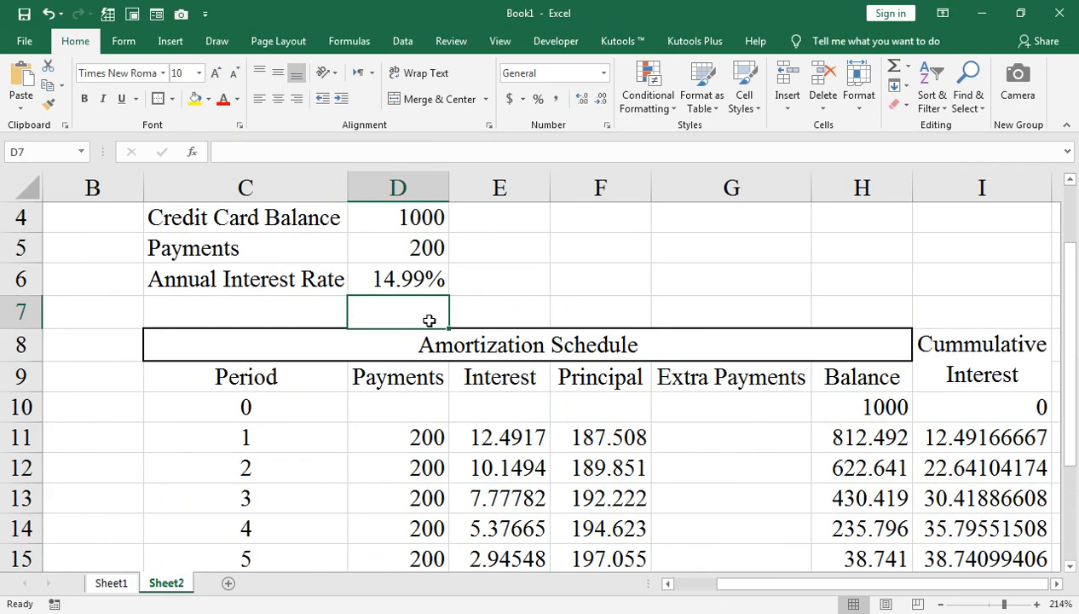
scroll(429, 320, "up", 1)
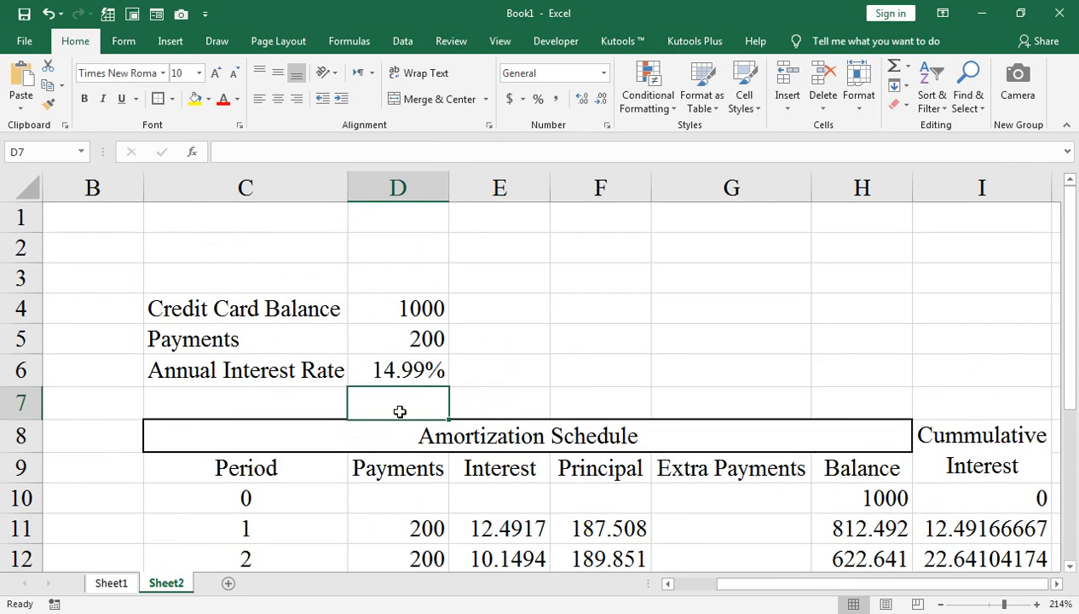
left_click(295, 396)
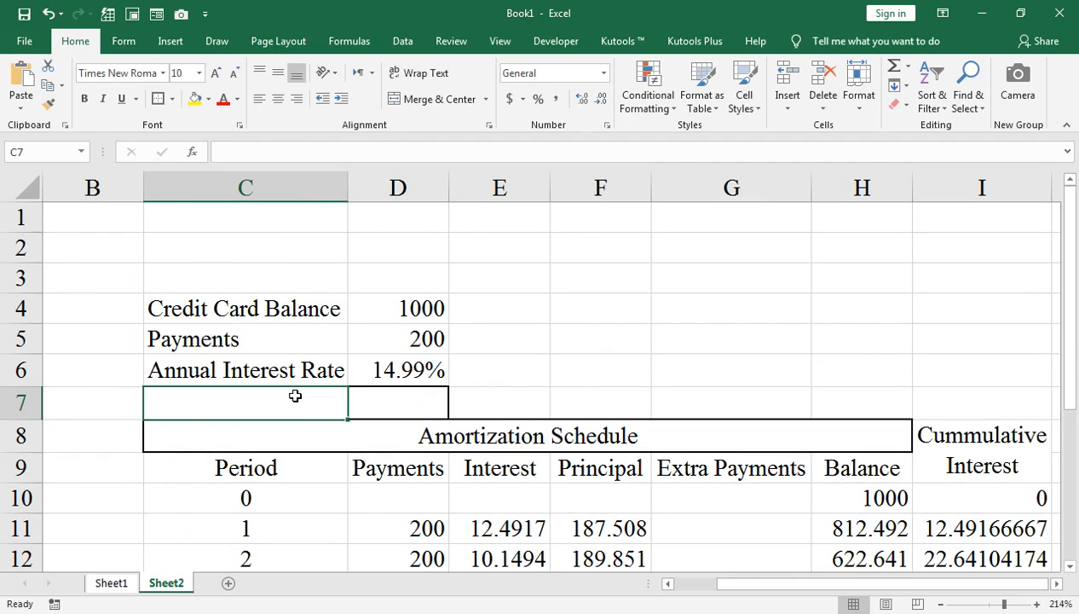
type("nU")
key("BackSpace")
key("BackSpace")
Add the label "Number OF Payments" in E7 and make it bold
key("Tab")
key("Tab")
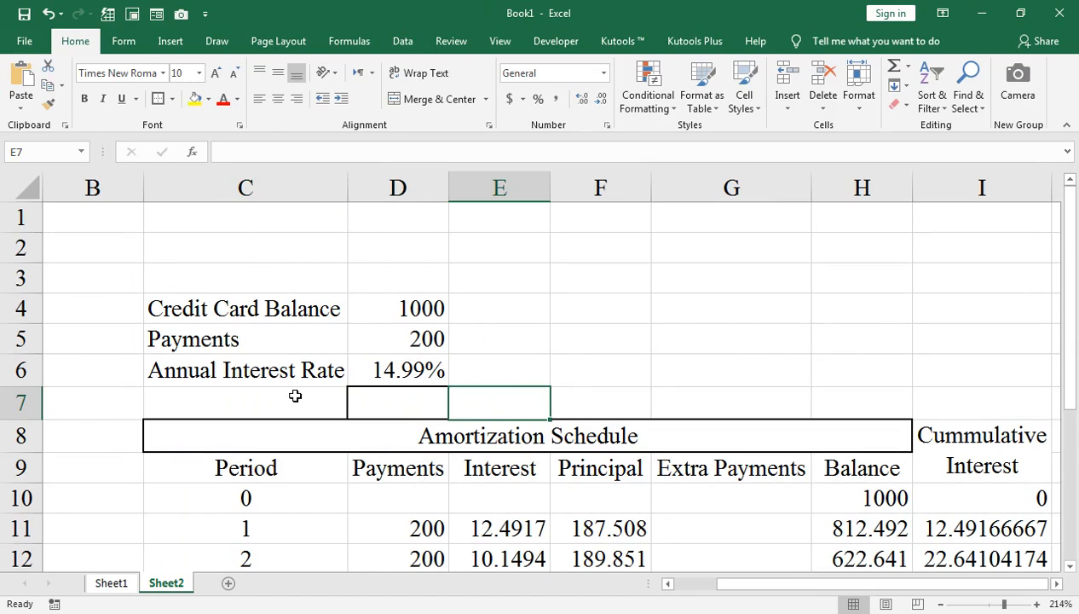
type("Number ")
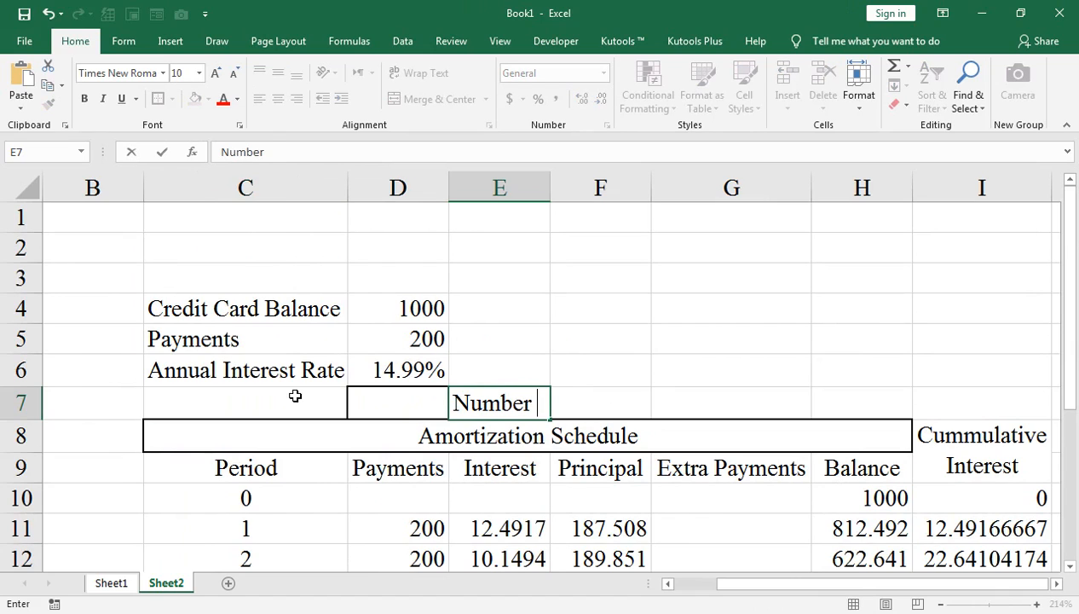
type("OF Payments")
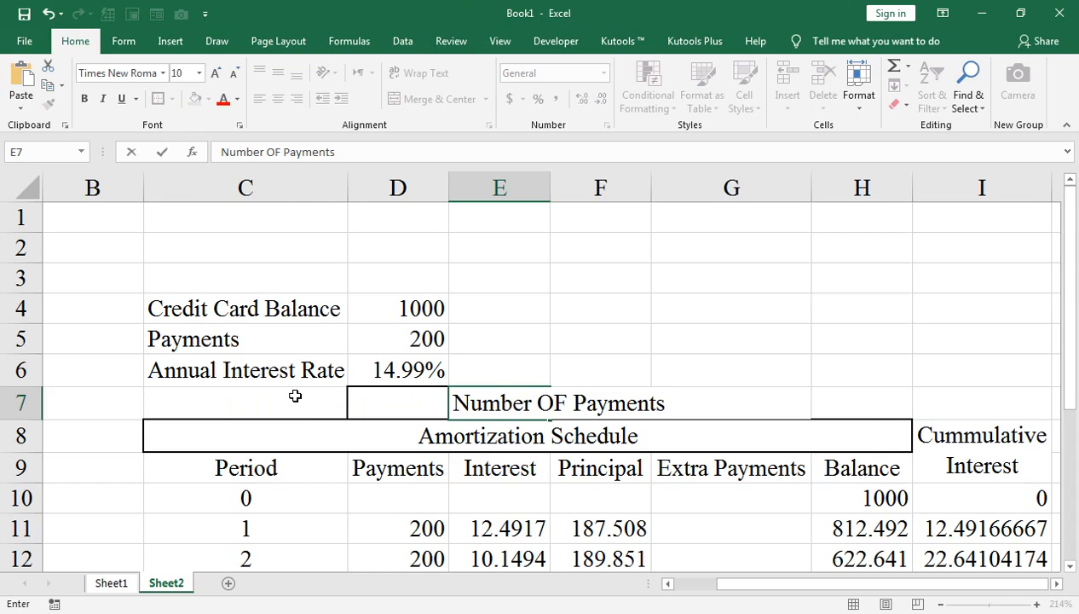
key("Return")
key("Up")
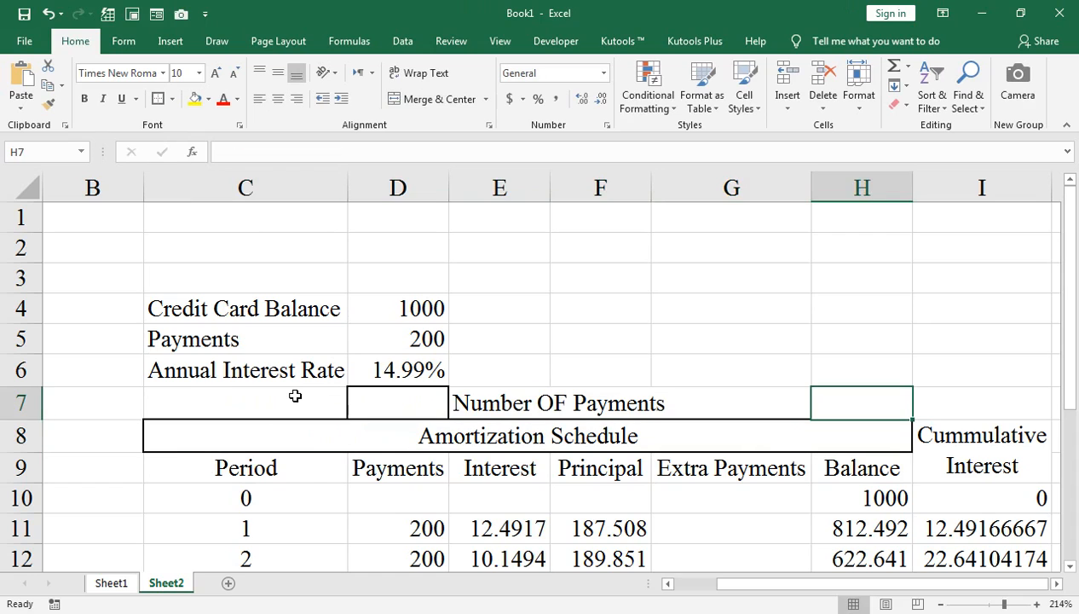
key("Left")
key("Left")
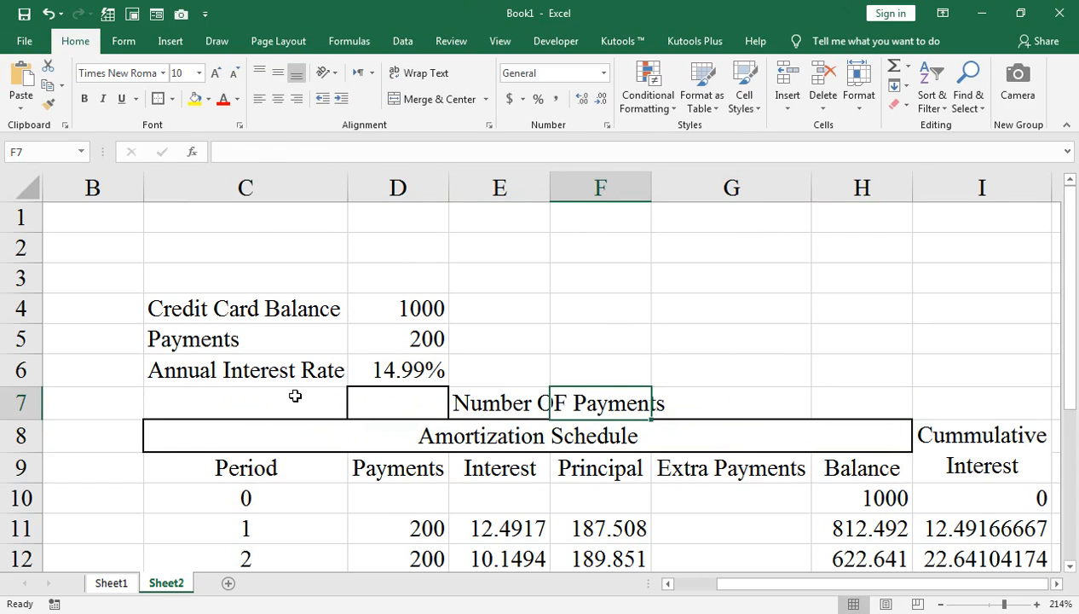
key("Left")
left_click(84, 99)
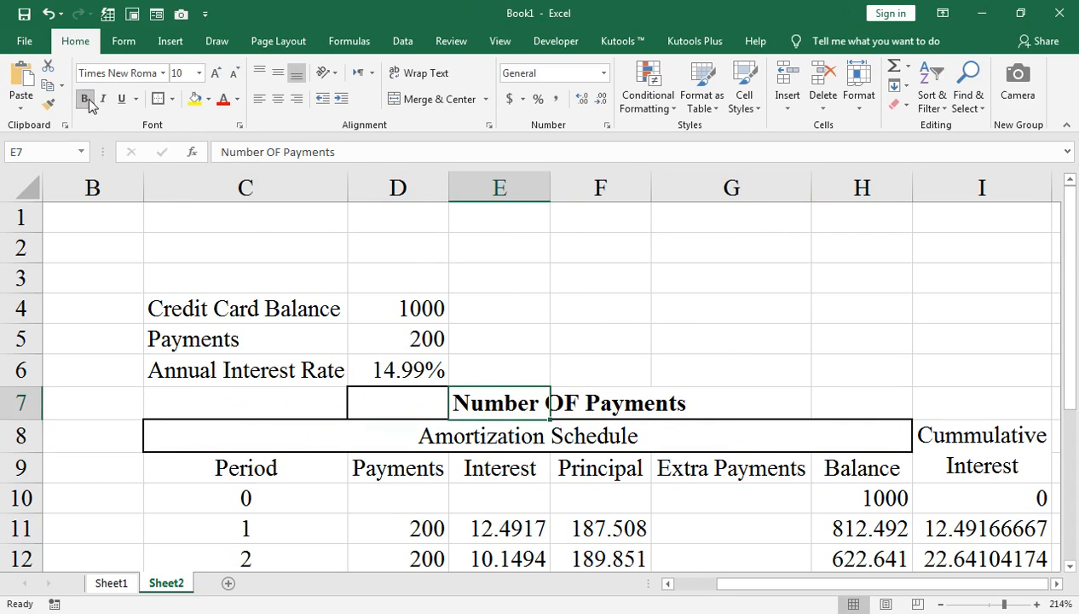
left_click(399, 403)
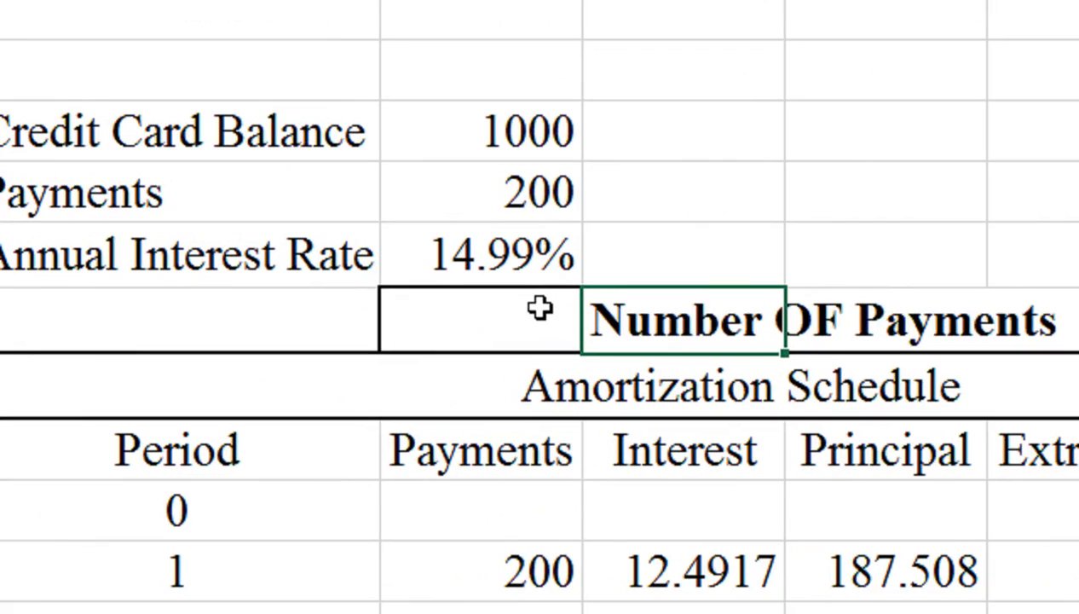
type("=i")
key("Tab")
key("BackSpace")
key("BackSpace")
key("BackSpace")
key("BackSpace")
key("Return")
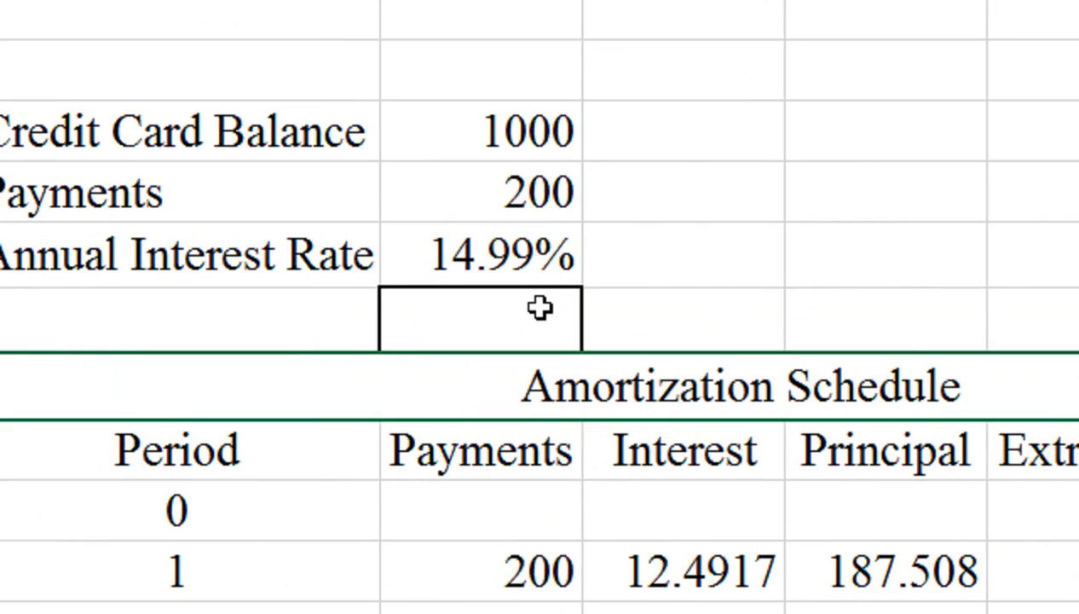
key("ctrl+z")
Start an IF formula in D7 that tests whether the extra payments total is positive, using SUM(G11:G22)>0
left_click(540, 308)
type("=i")
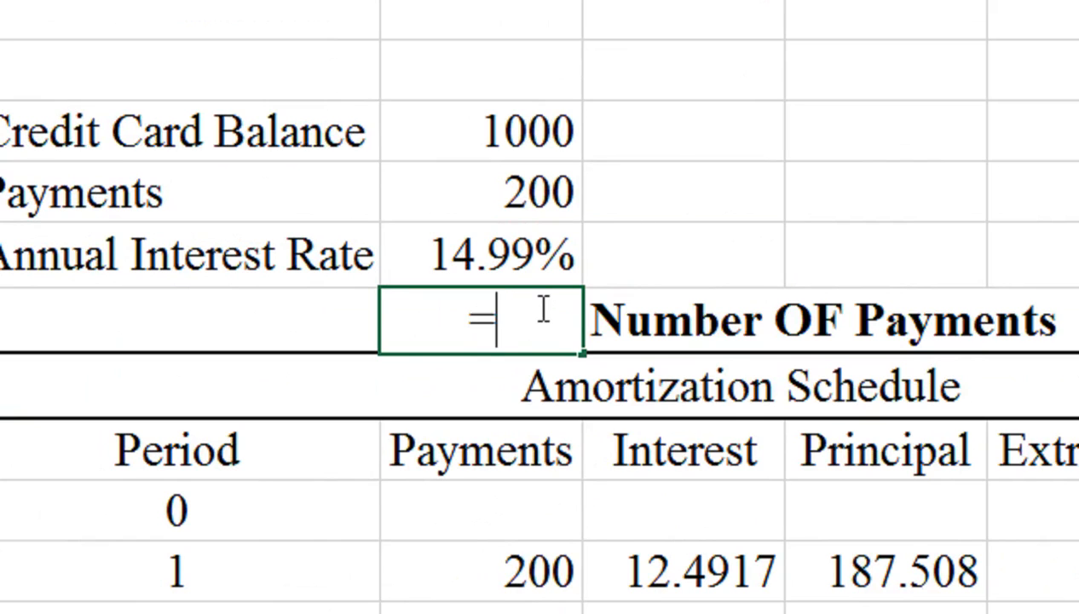
key("Tab")
type("sum")
key("Tab")
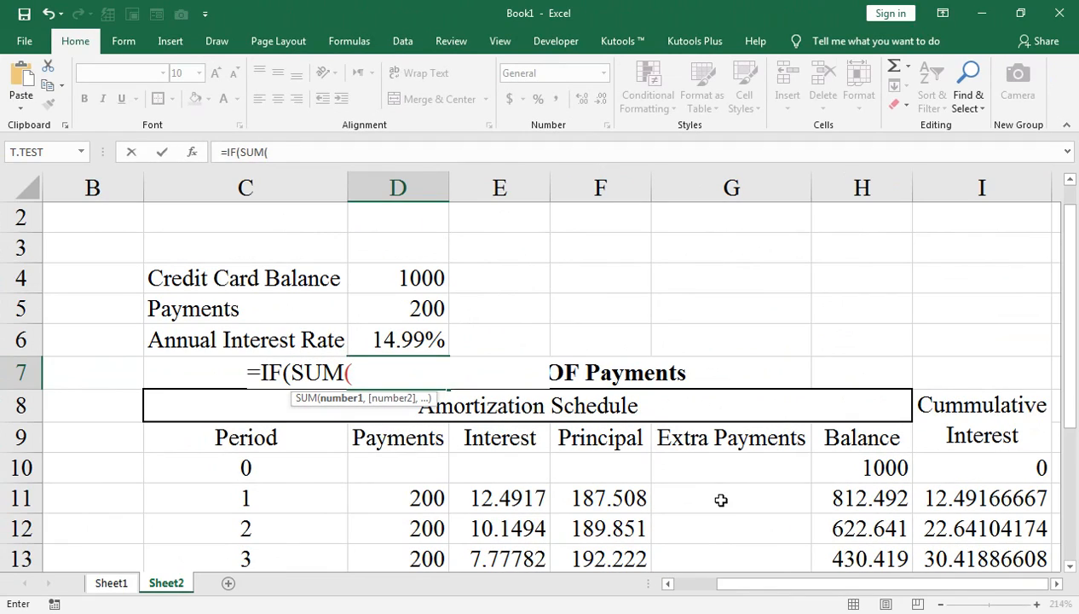
left_click_drag(721, 500, 720, 498)
scroll(336, 368, "up", 4)
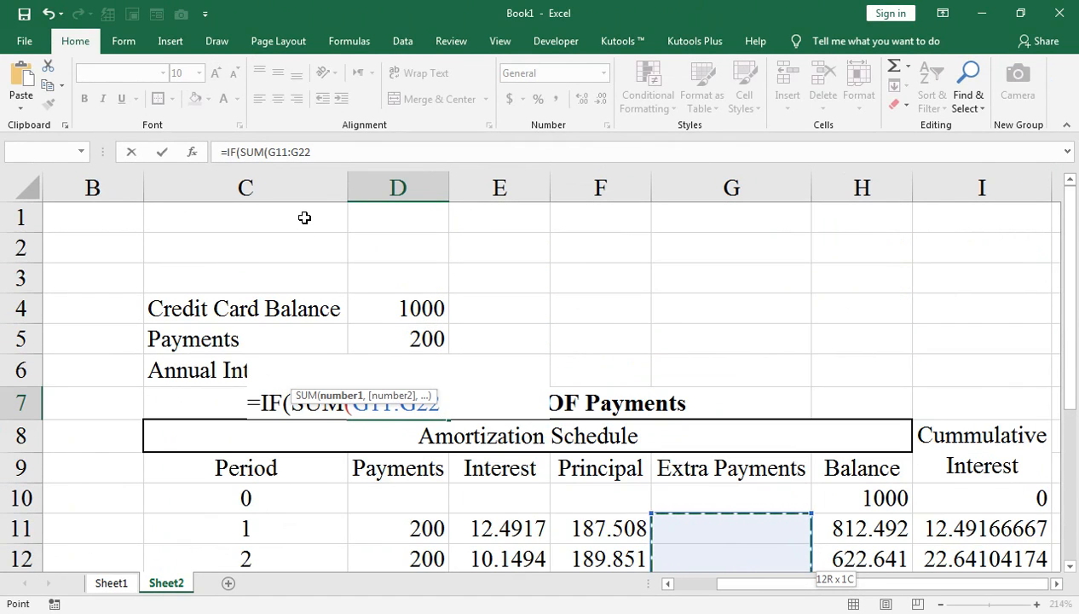
type(")>0")
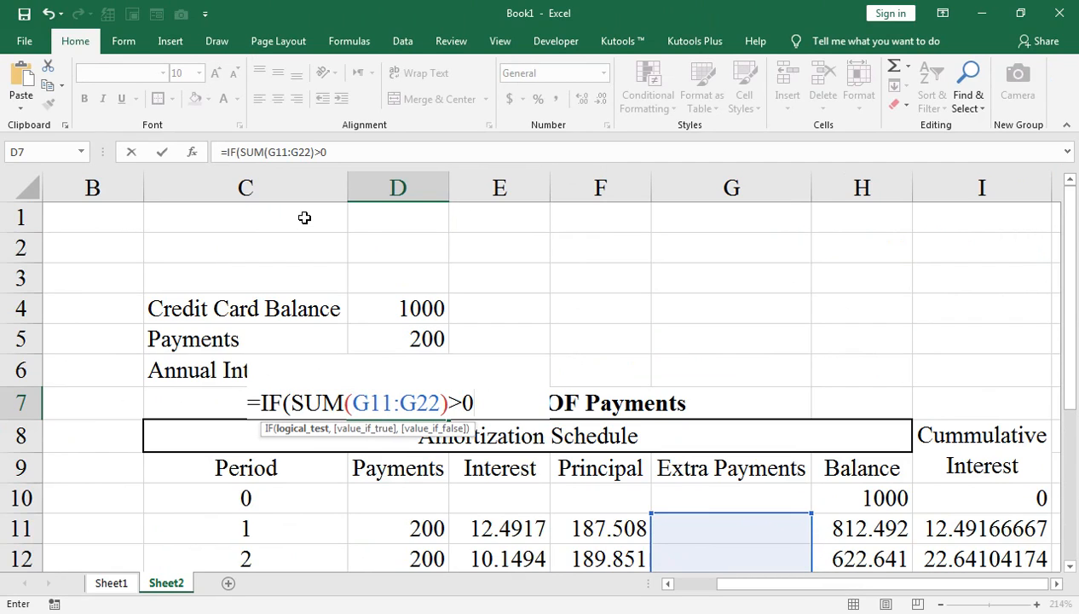
Set the IF's true value in D7 to COUNT(C11:C22), counting the periods in the schedule
type(",count")
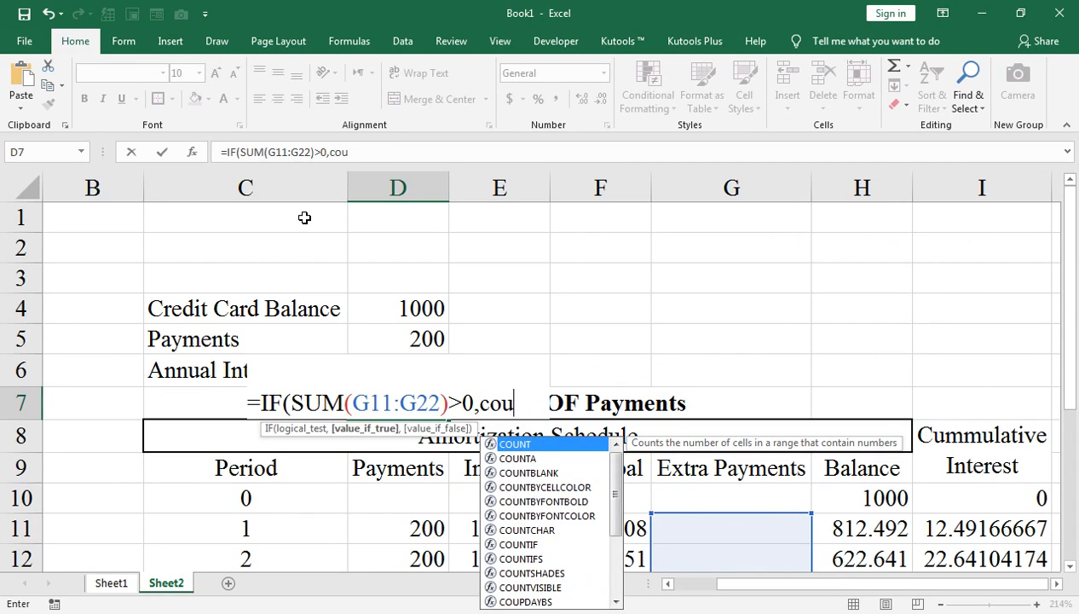
key("Tab")
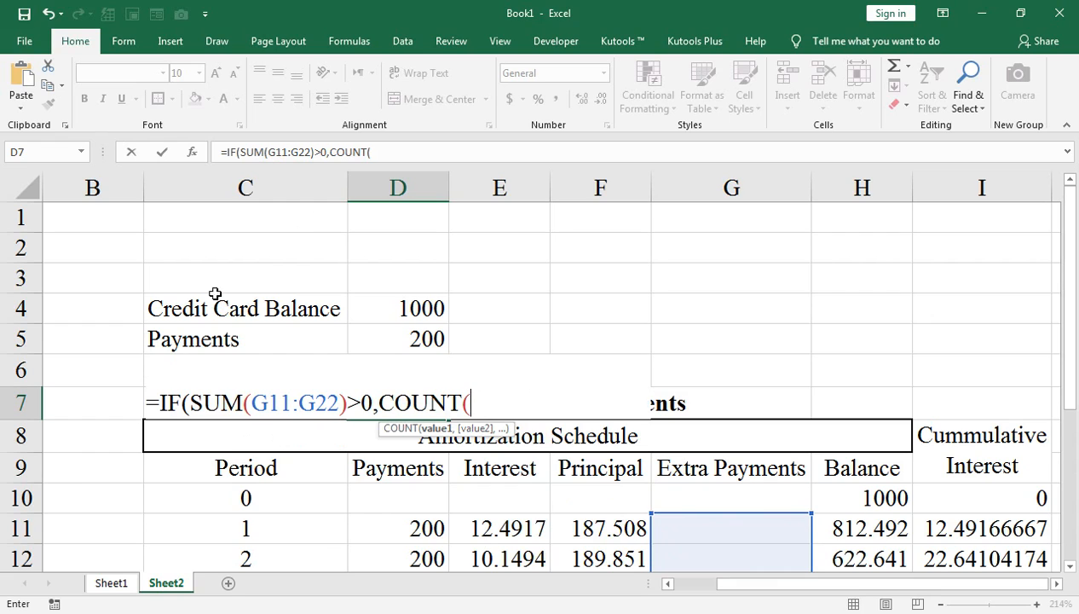
left_click(210, 530)
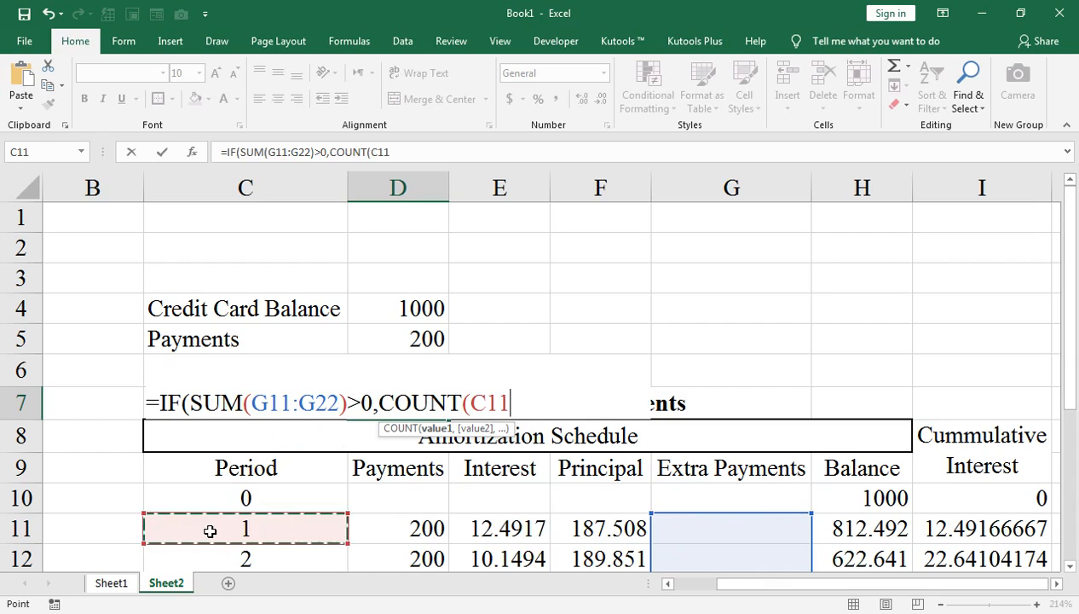
key("shift+Down")
key("shift+Down")
key("shift+Down")
key("shift+Down")
key("shift+Down")
key("shift+Down")
key("shift+Down")
key("shift+Down")
key("shift+Down")
key("shift+Down")
key("shift+Down")
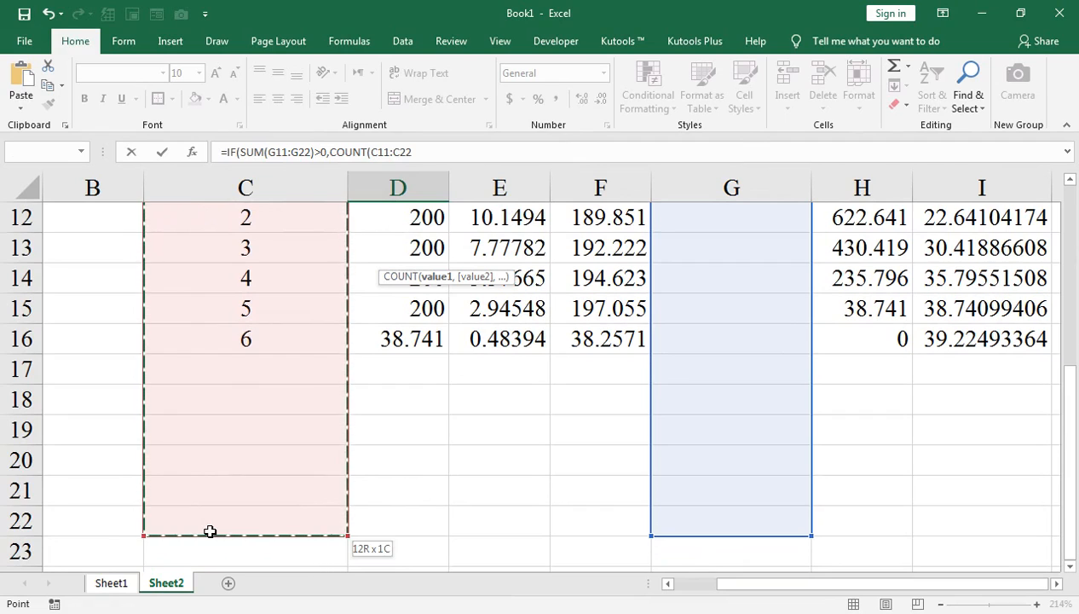
type(")")
Start an NPER function as the false value of D7's IF formula
type(",")
type("NP")
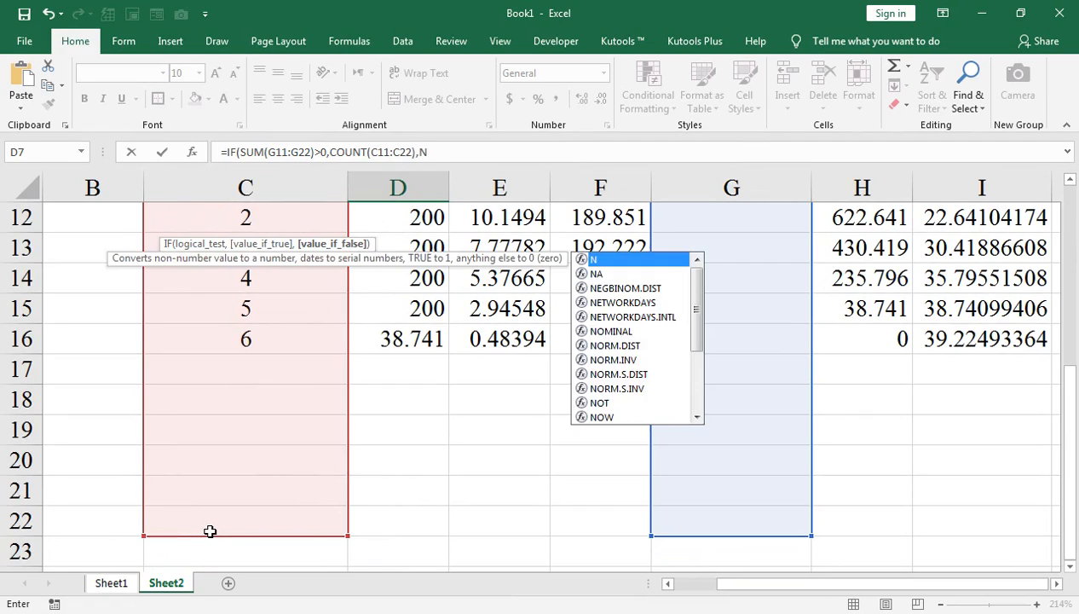
key("Tab")
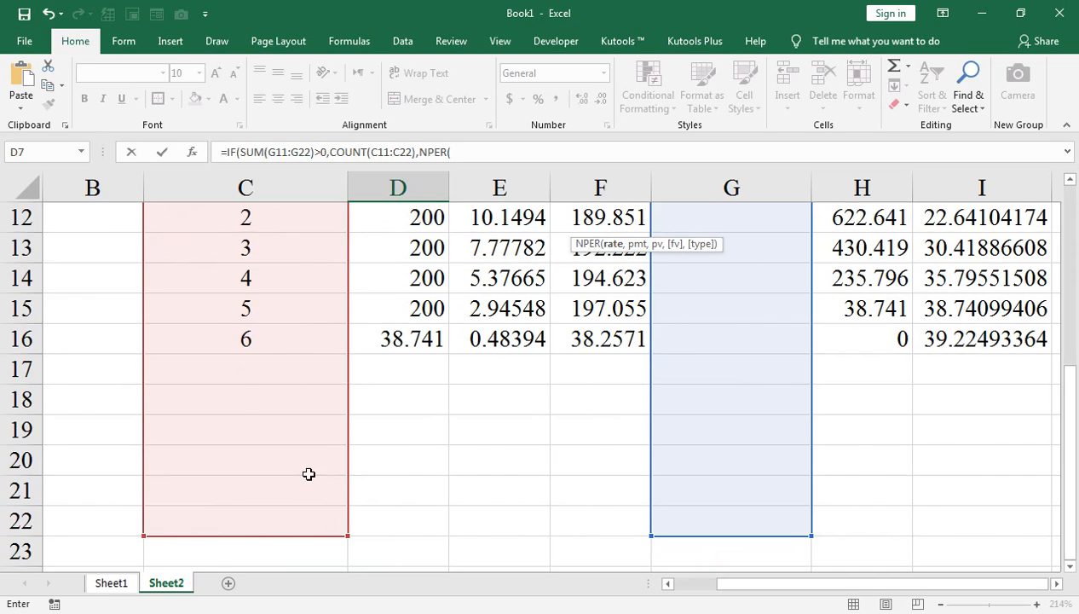
scroll(309, 472, "up", 4)
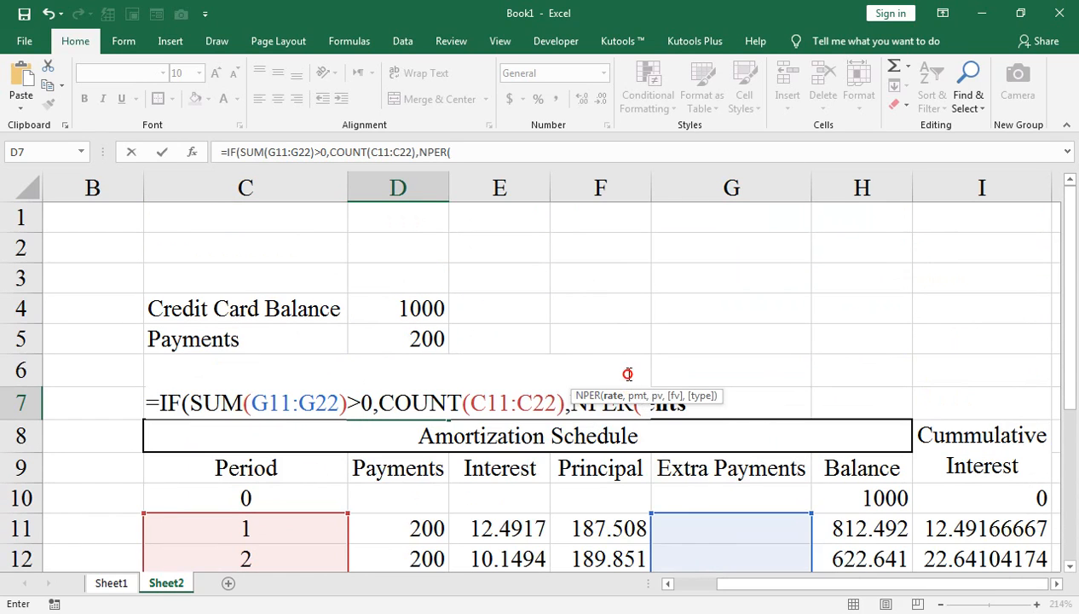
left_click(611, 401)
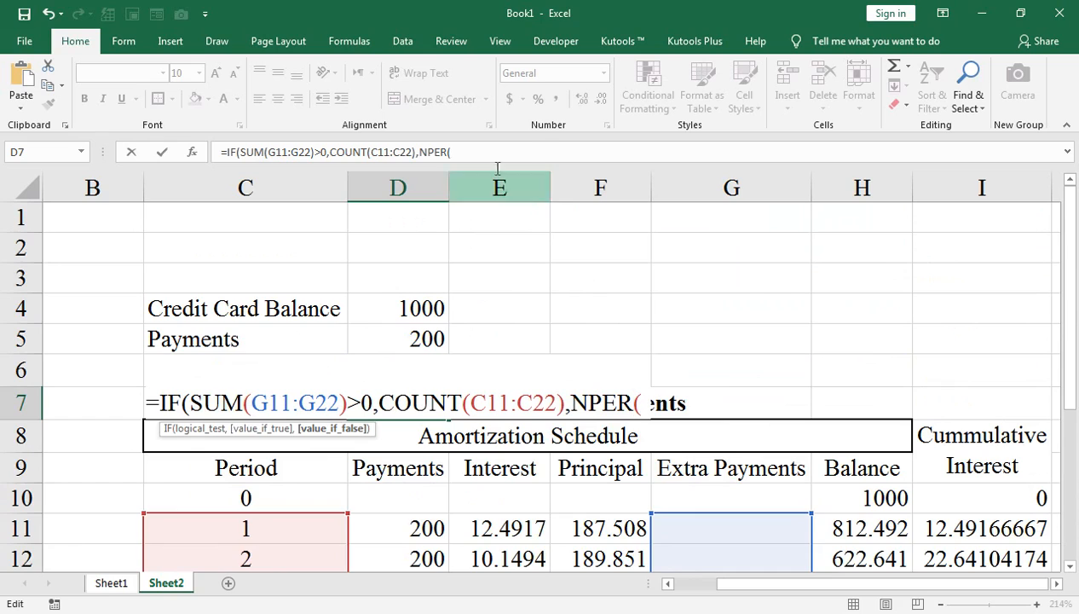
left_click(477, 150)
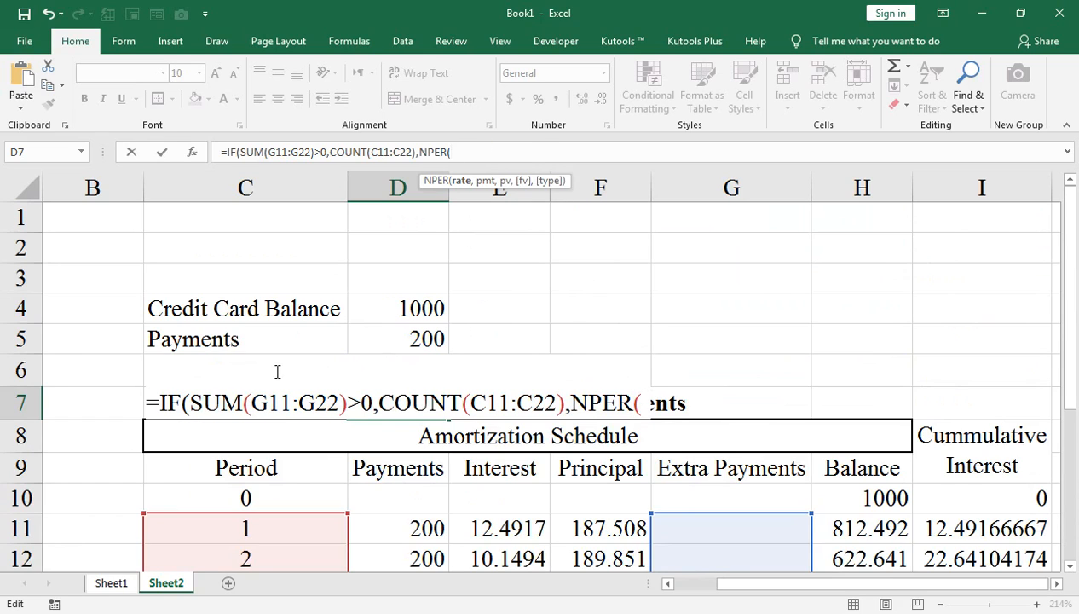
key("Return")
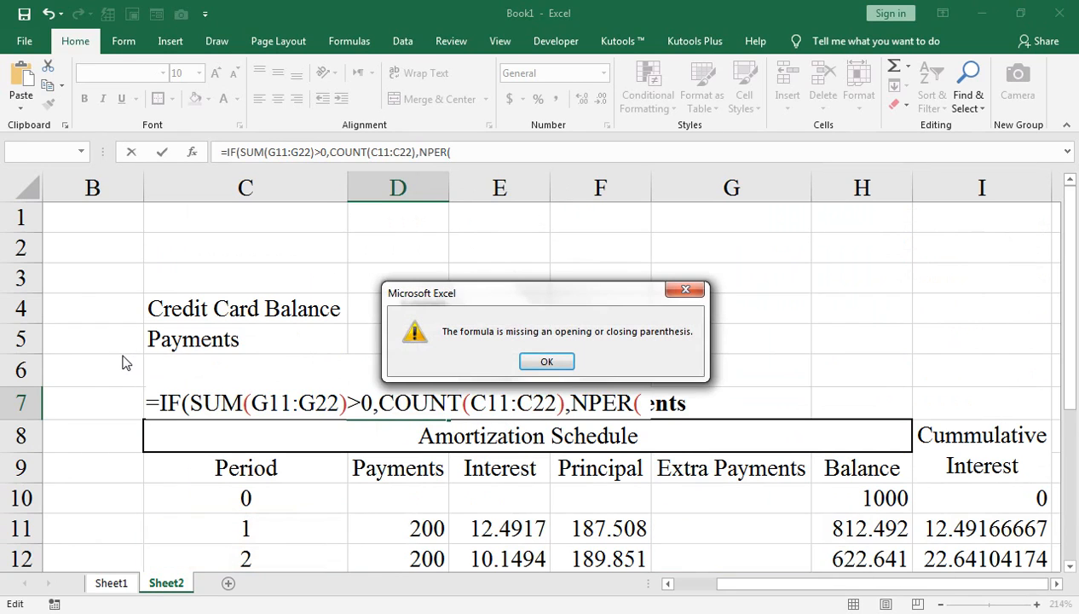
left_click(533, 362)
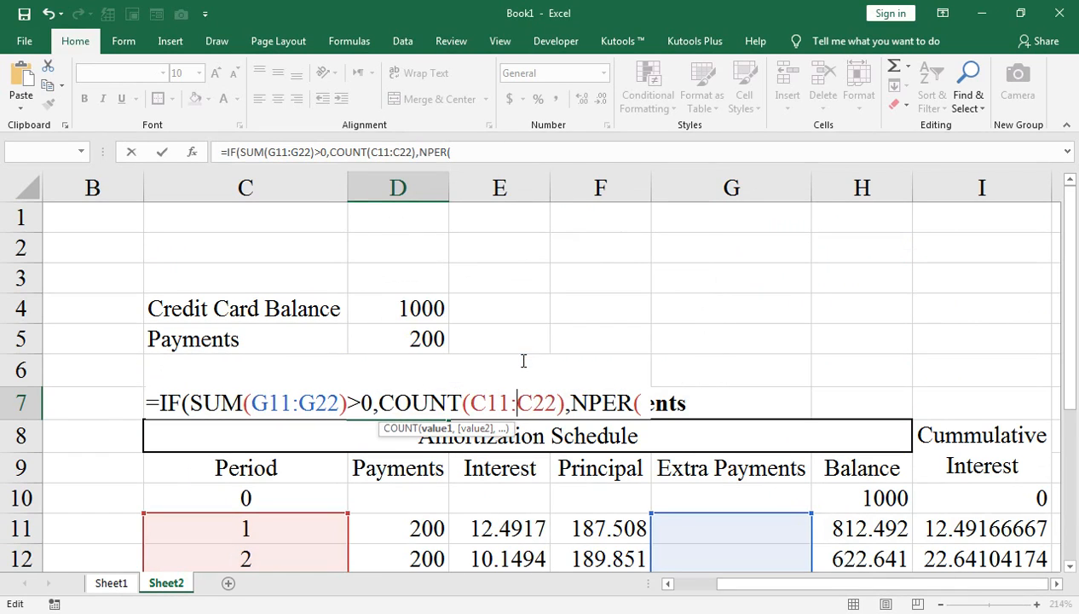
left_click(470, 334)
key("Left")
key("Down")
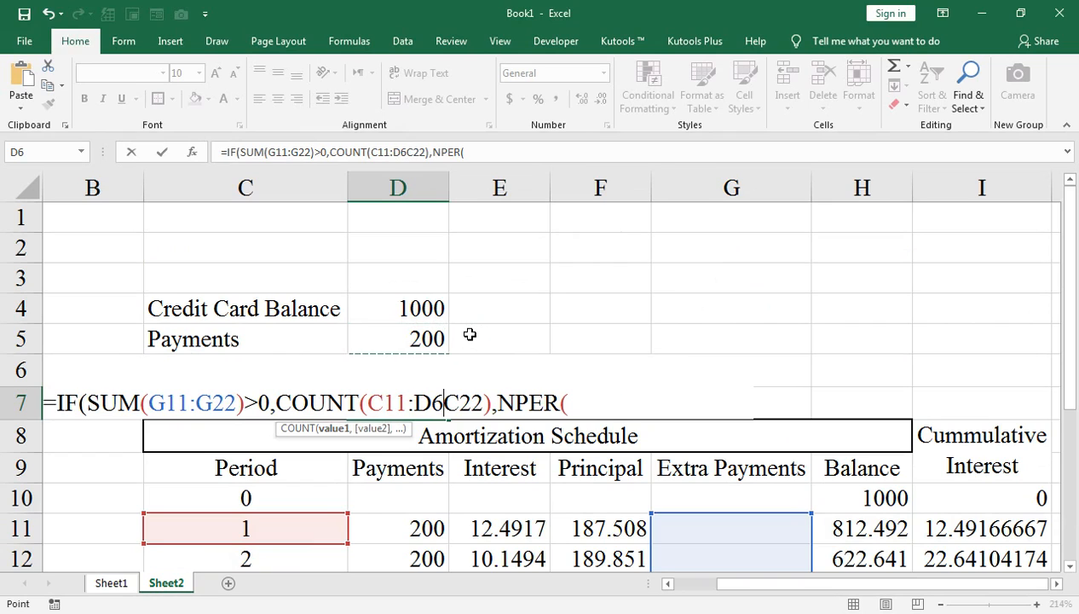
key("BackSpace")
key("BackSpace")
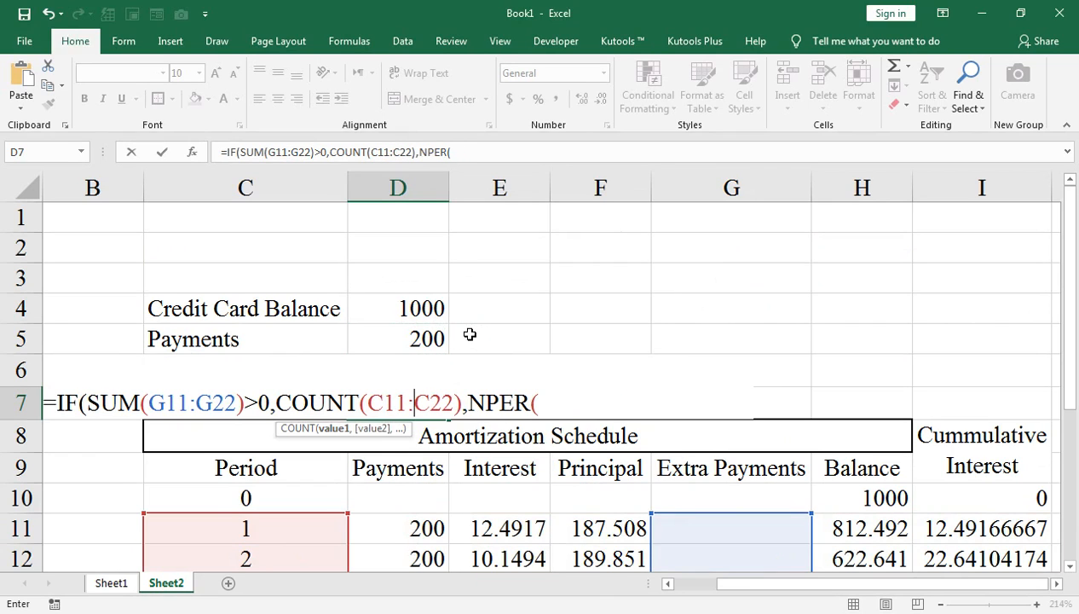
Set the rate argument of NPER in D7 to the monthly rate D6/12
key("F2")
key("End")
left_click(488, 320)
key("Down")
key("Left")
key("Down")
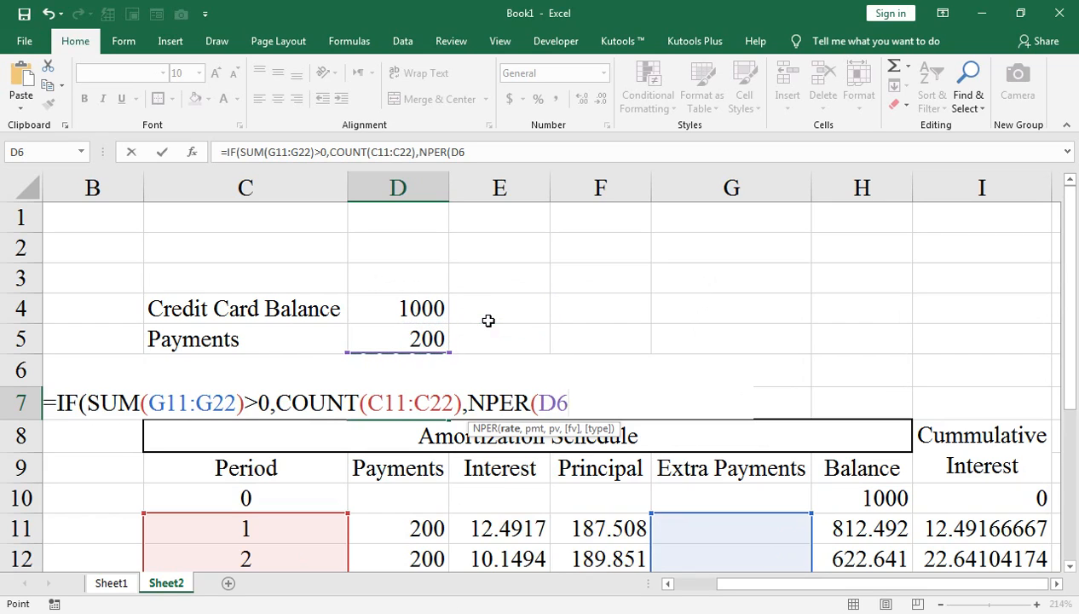
type("/12,")
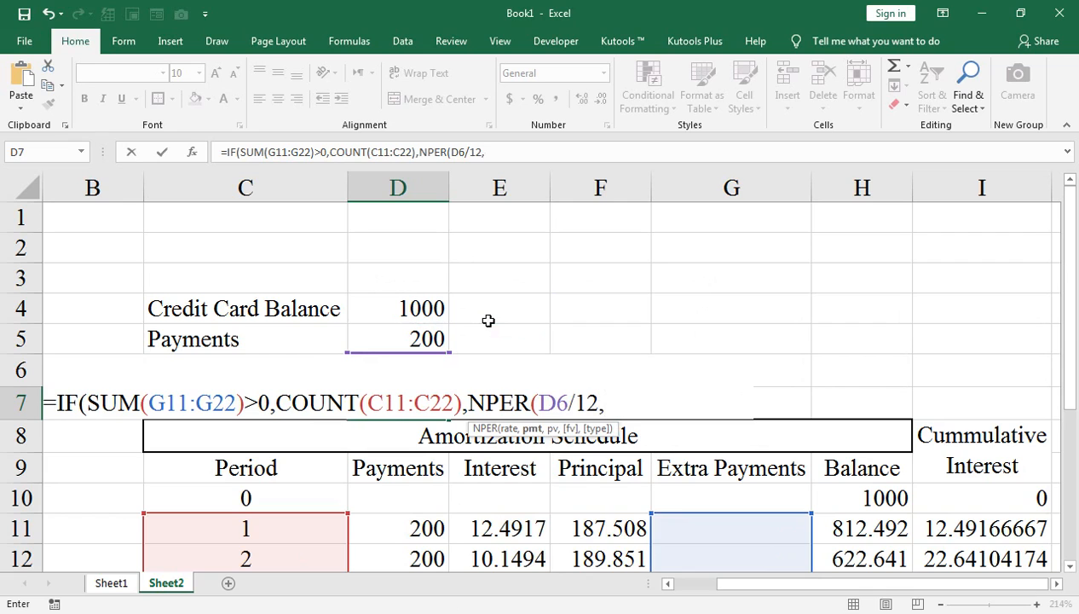
Set the payment argument of NPER in D7 to -D5
type("-")
left_click(488, 321)
key("Left")
key("Down")
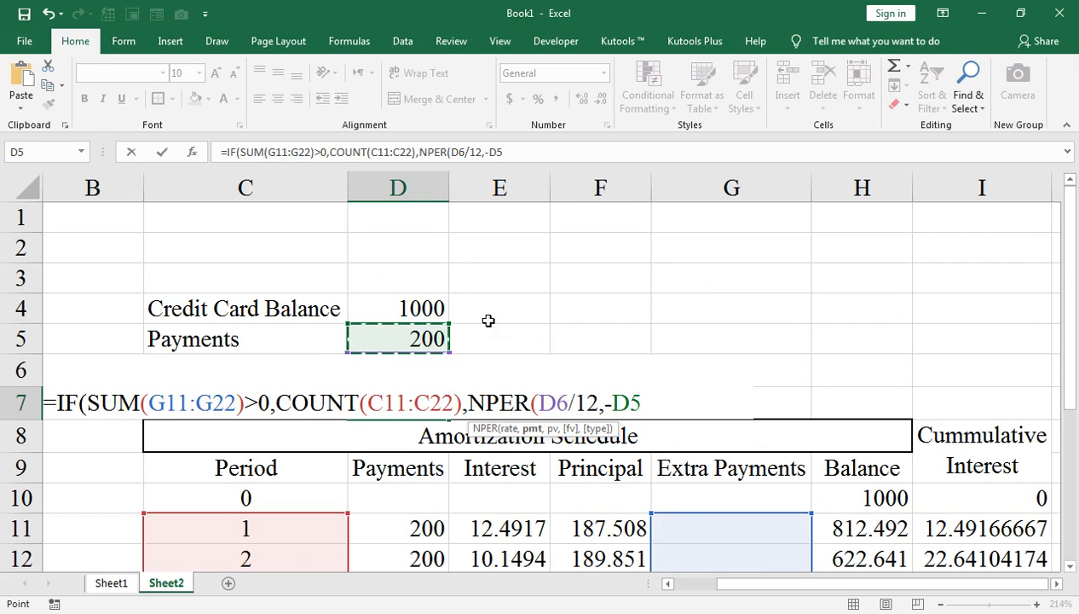
type(",")
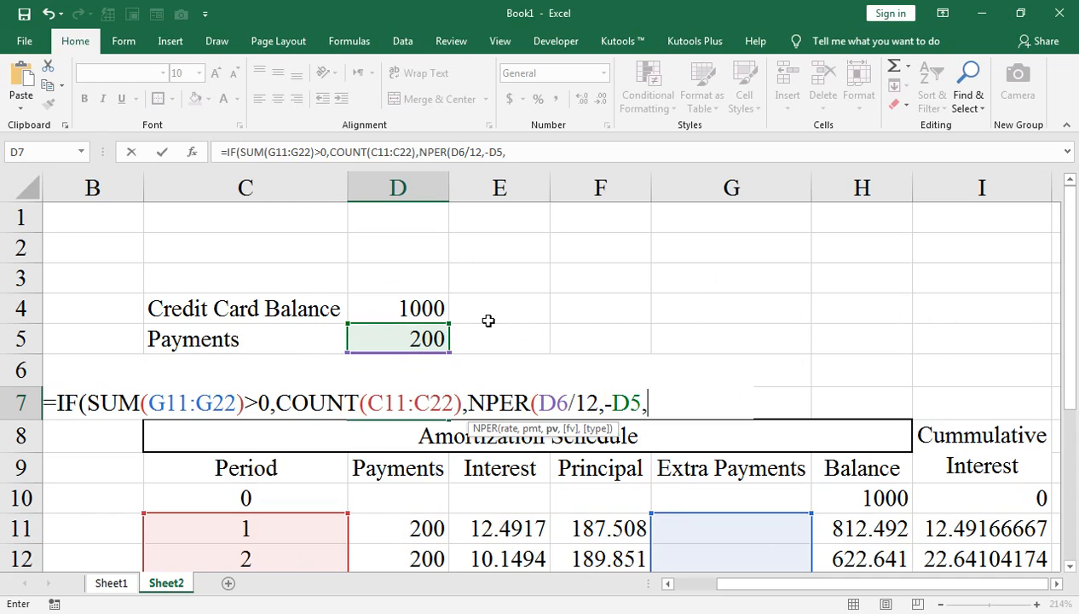
Set NPER's present value to D4, close both functions and enter the completed formula in D7
key("Up")
key("Up")
key("Up")
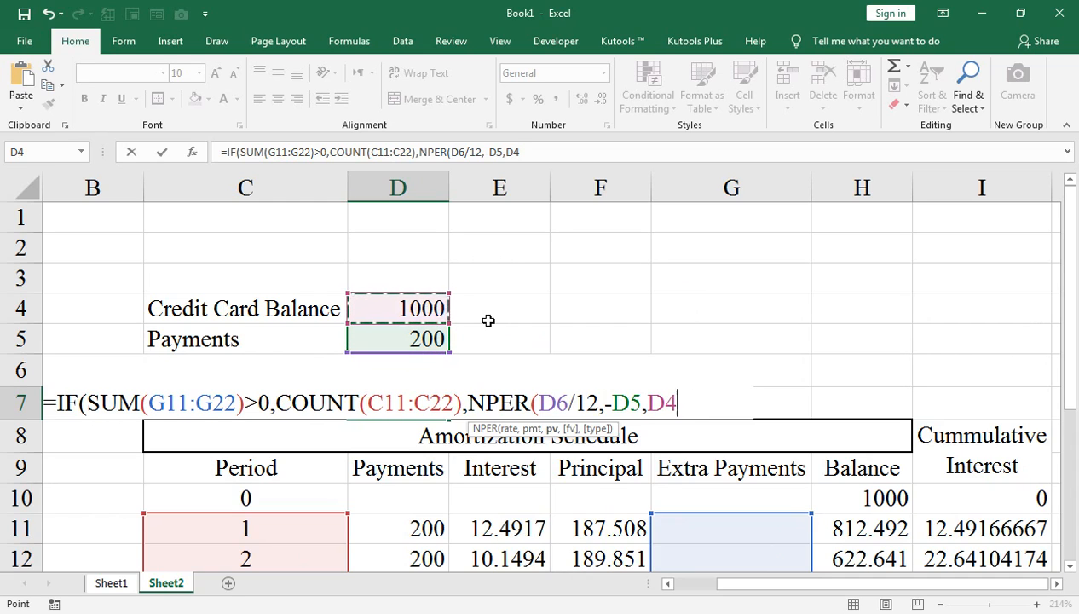
type(")")
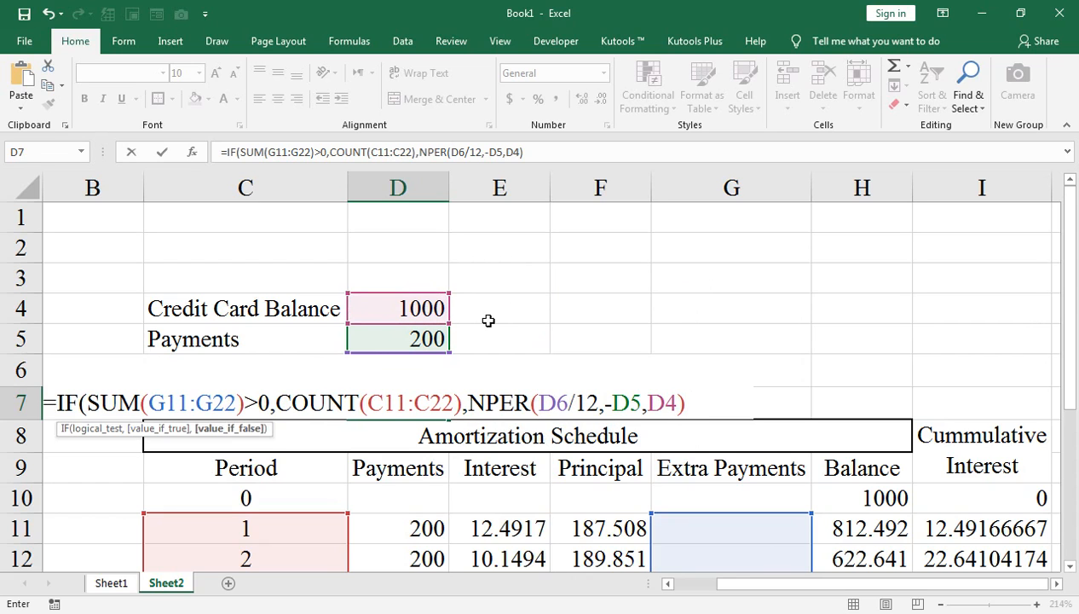
type(")")
key("Return")
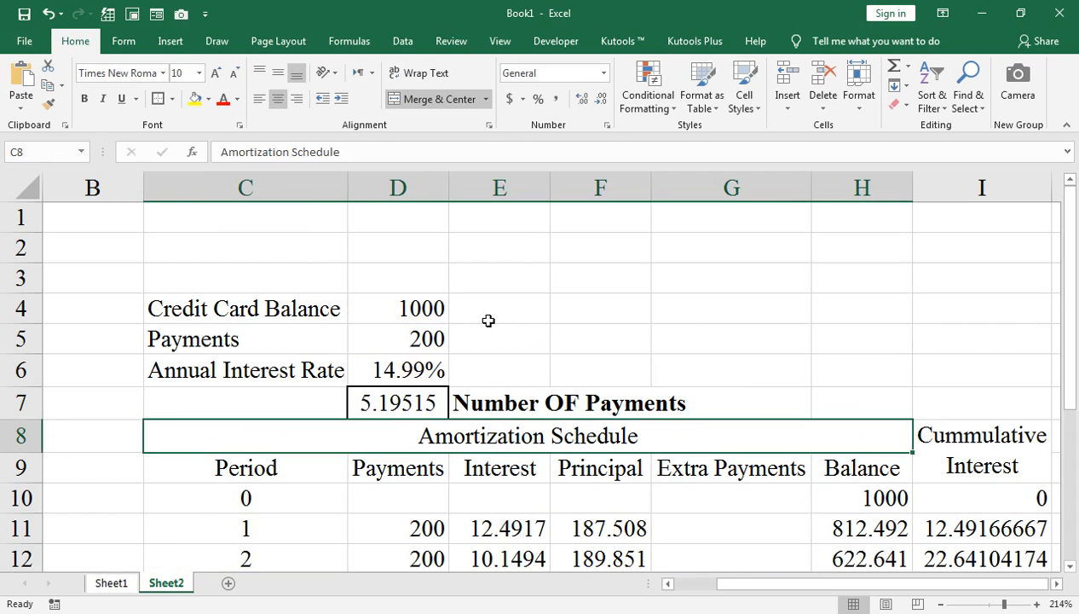
Format the number of payments in D7 as Number with no decimal places
left_click(373, 390)
left_click(603, 73)
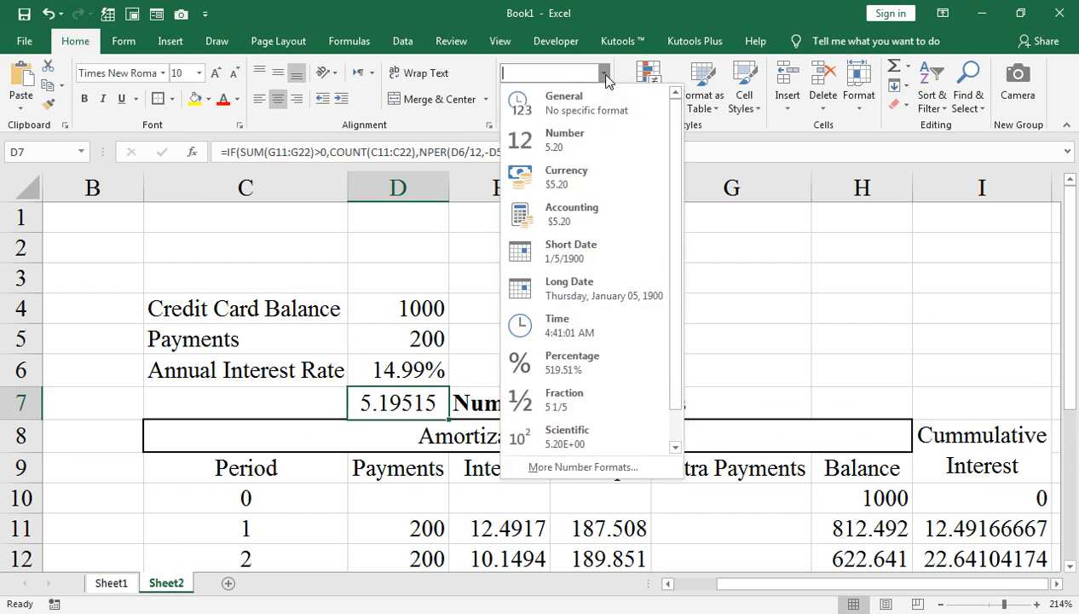
left_click(602, 137)
left_click(599, 101)
left_click(594, 106)
Change the Credit Card Balance in D4 to 2000
left_click(424, 345)
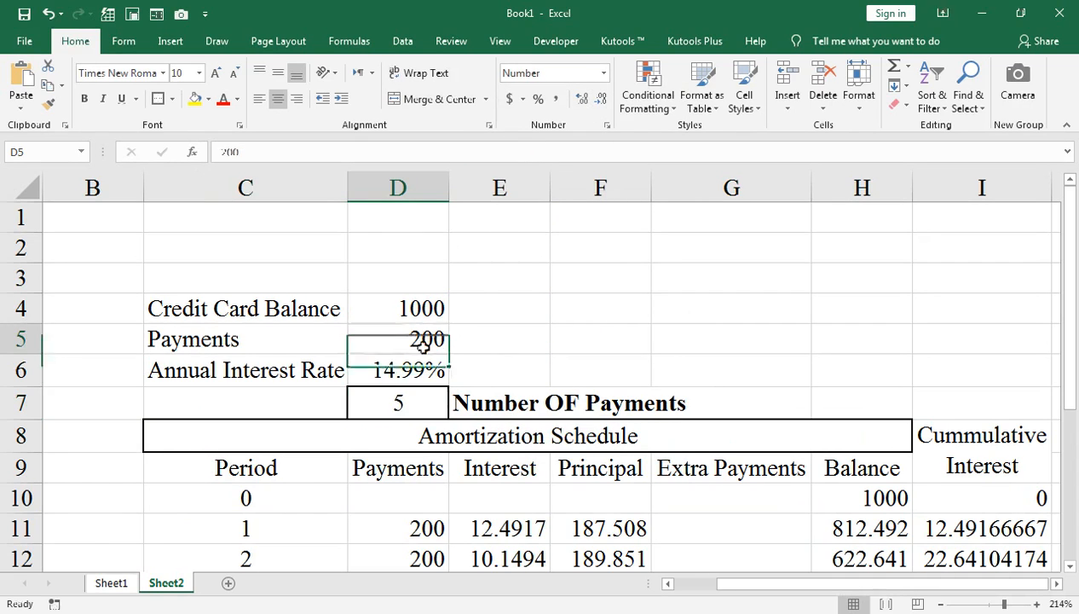
left_click(437, 308)
type("2000")
key("Return")
left_click(437, 307)
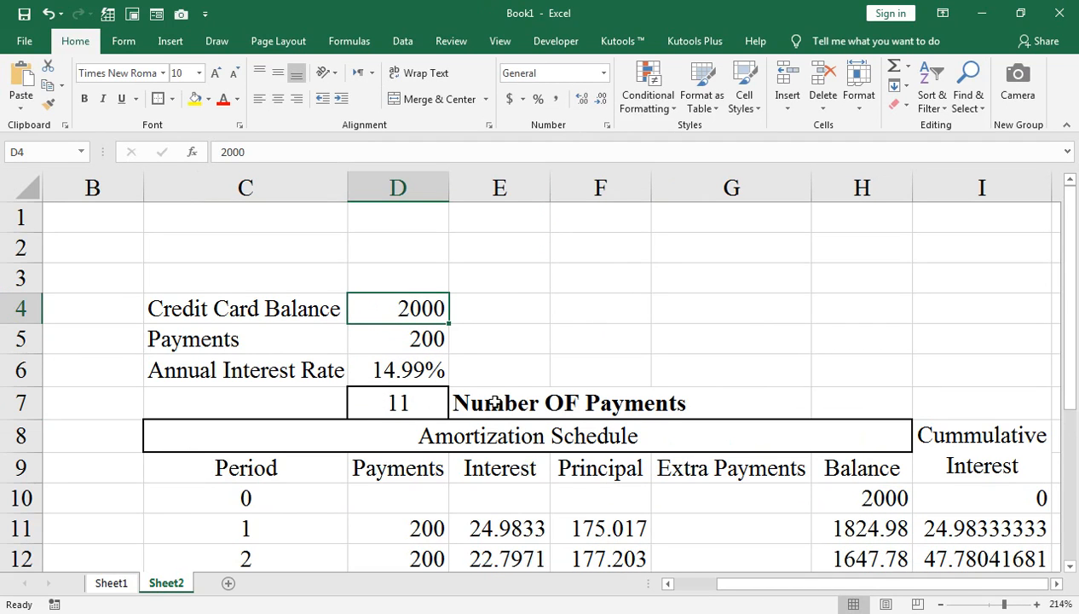
Change the Payments amount in D5 to 300 and review the recalculated amortization schedule
left_click(407, 337)
type("300")
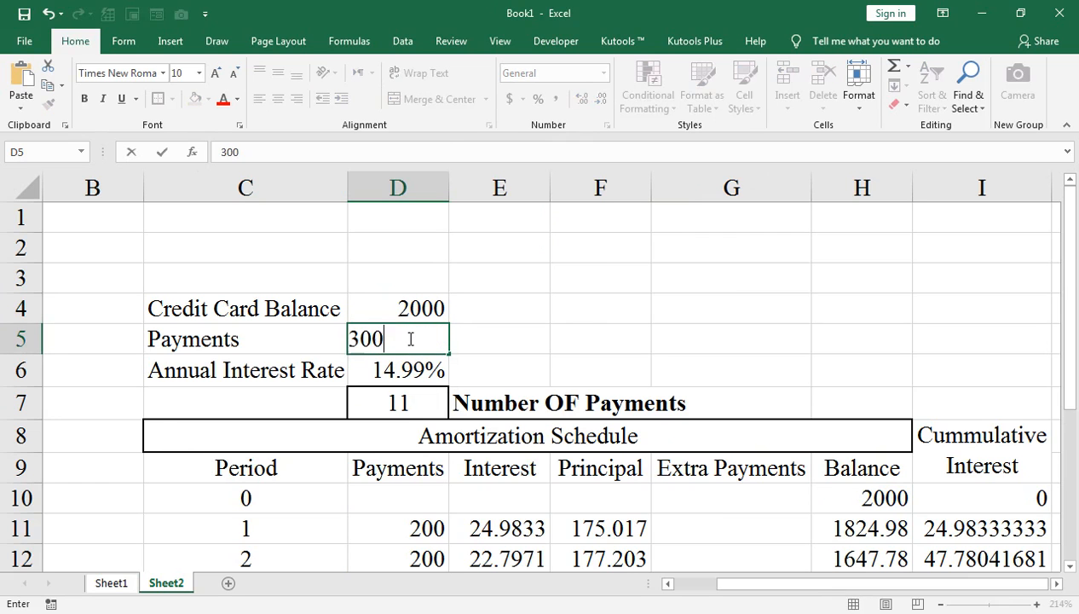
key("Return")
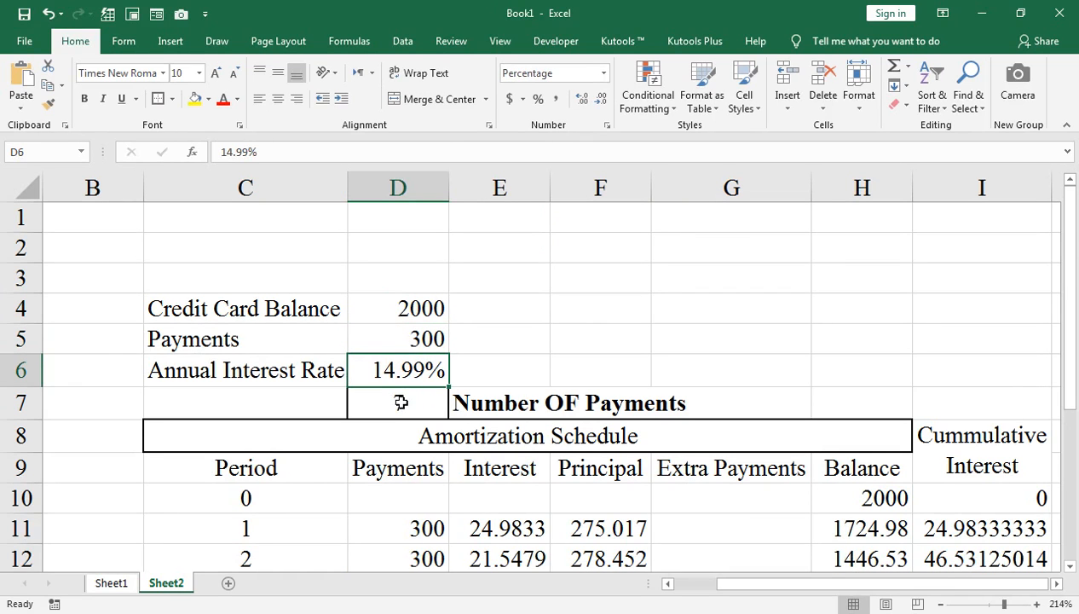
scroll(470, 419, "down", 1)
scroll(341, 426, "down", 1)
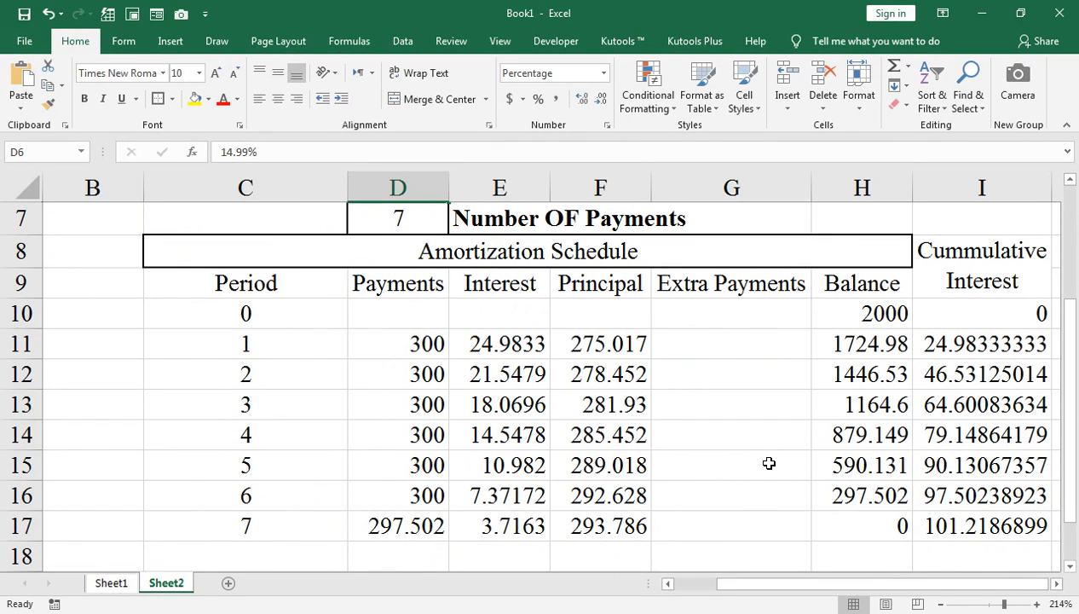
scroll(760, 459, "up", 1)
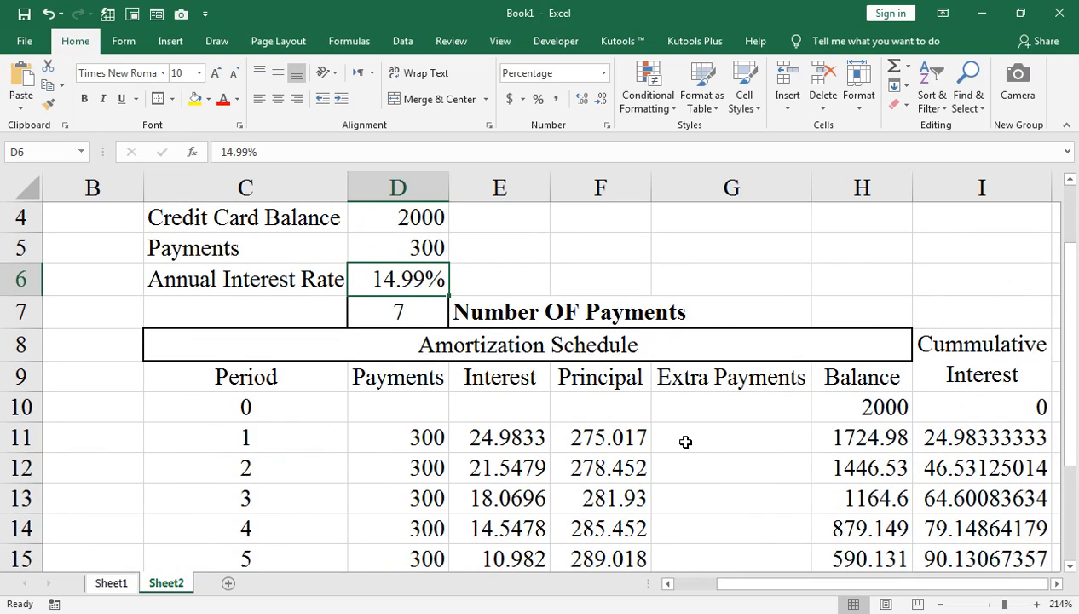
scroll(419, 322, "up", 1)
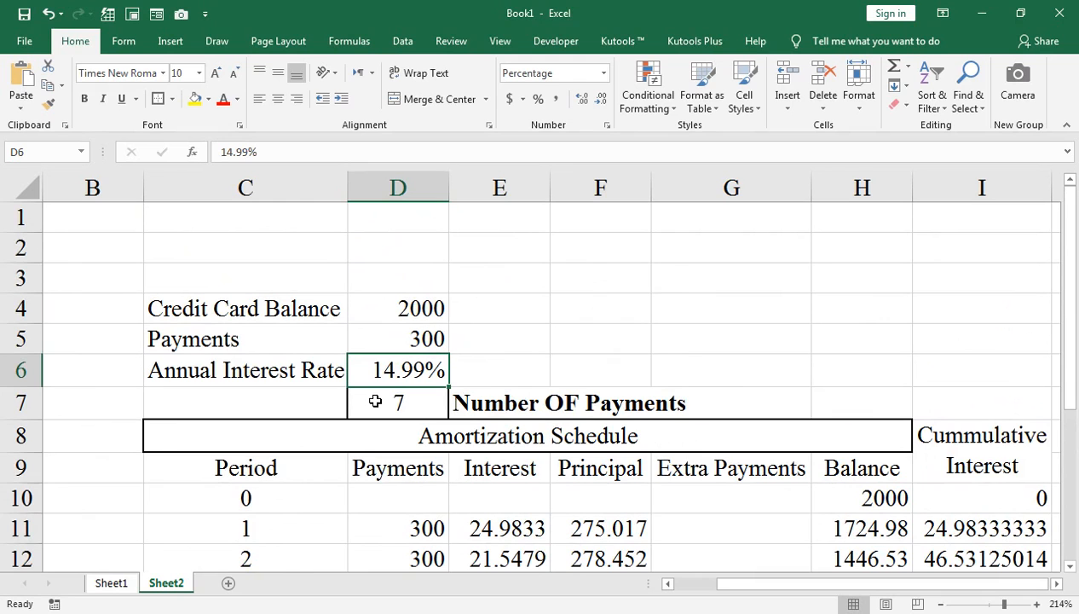
Enter an extra payment of 500 for period 1 in G11 and check the number of payments
scroll(622, 501, "down", 2)
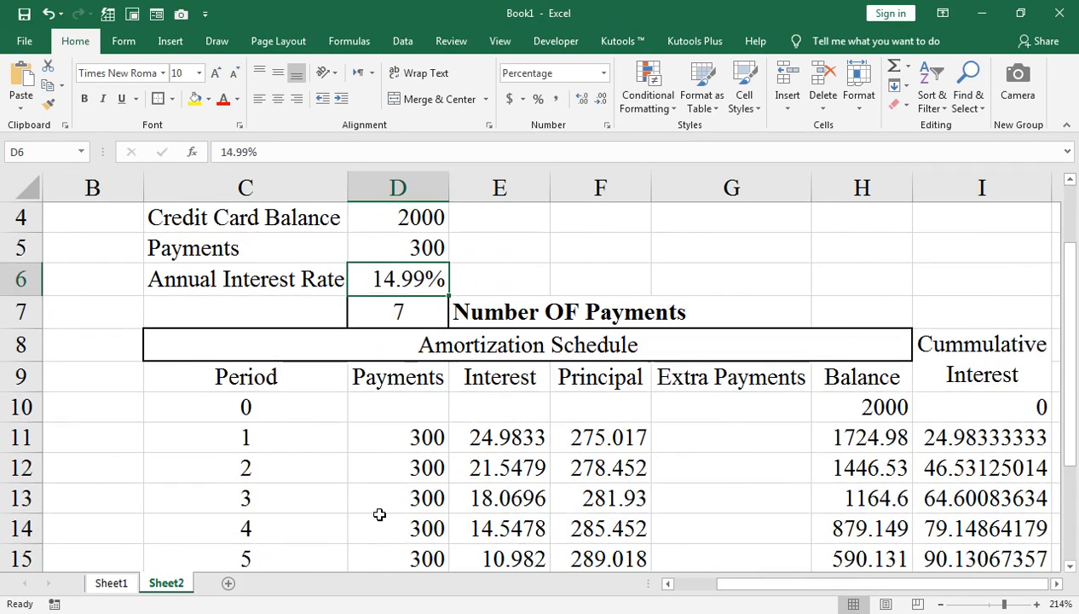
scroll(737, 507, "up", 1)
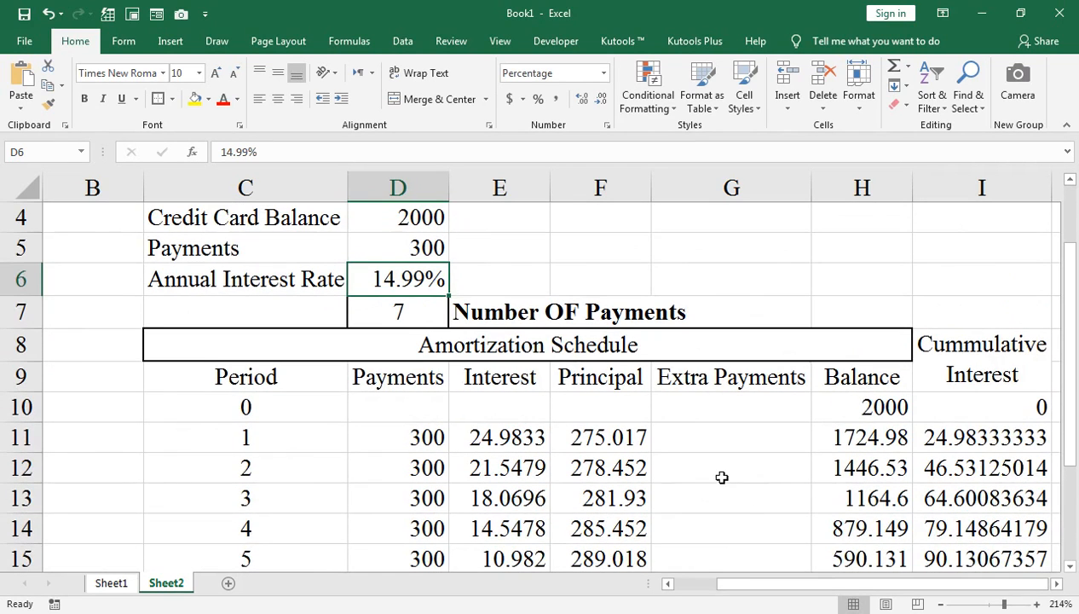
left_click(707, 436)
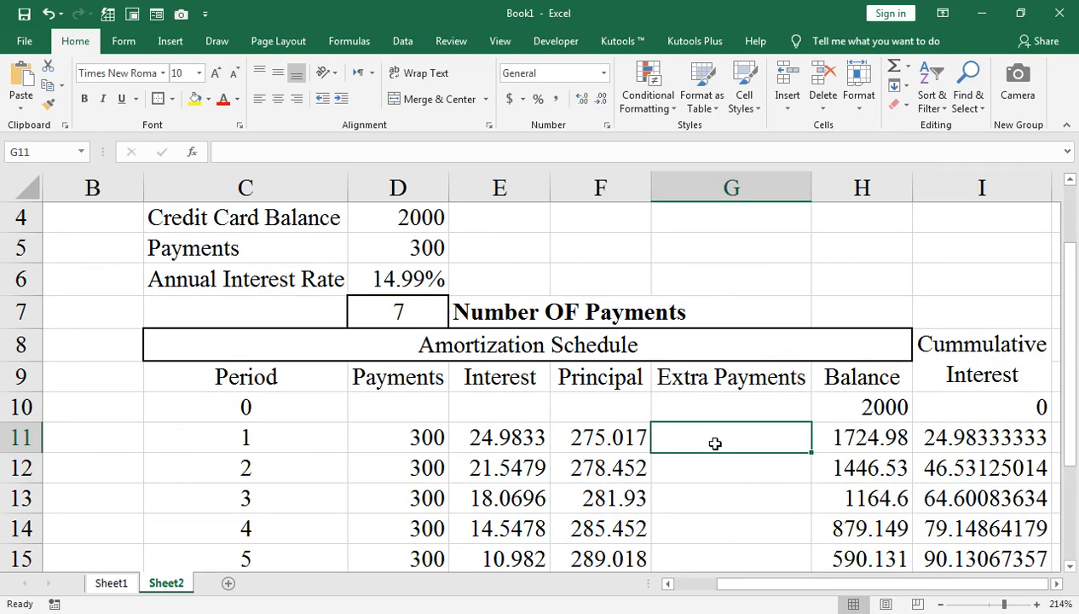
type("500")
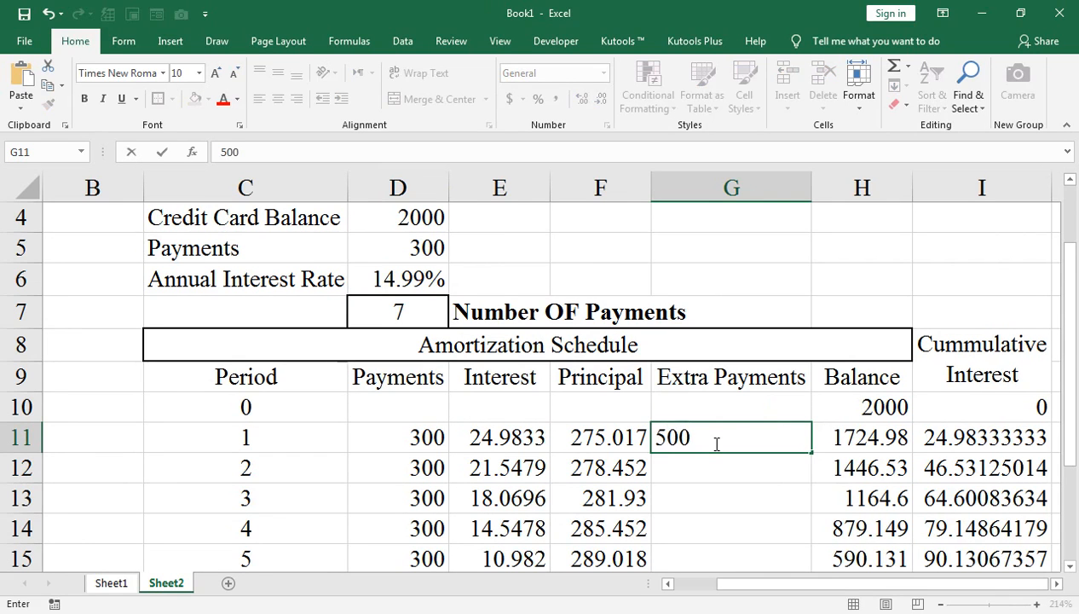
key("Return")
scroll(688, 409, "down", 1)
scroll(256, 505, "up", 1)
scroll(256, 505, "up", 1)
scroll(269, 404, "up", 2)
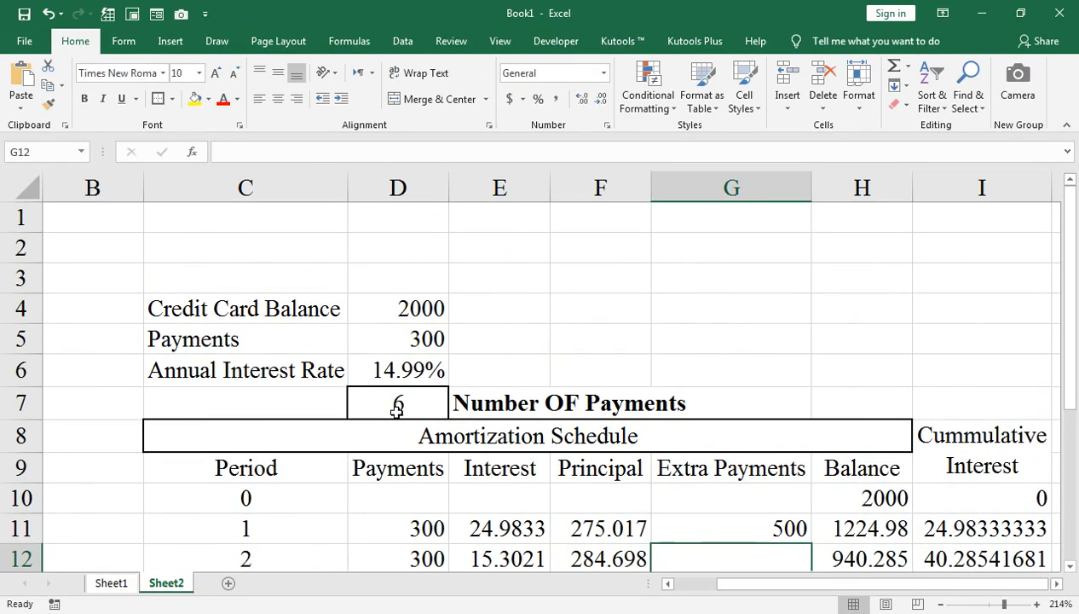
Set the period 1 extra payment in G11 to 1000 and review the updated schedule
left_click(723, 527)
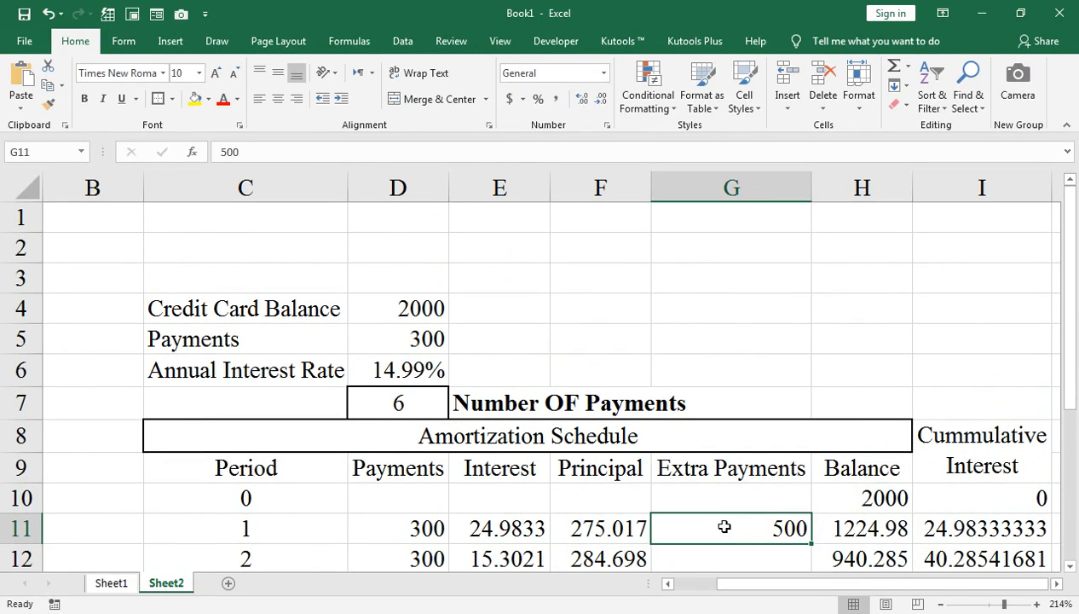
type("1000")
key("Return")
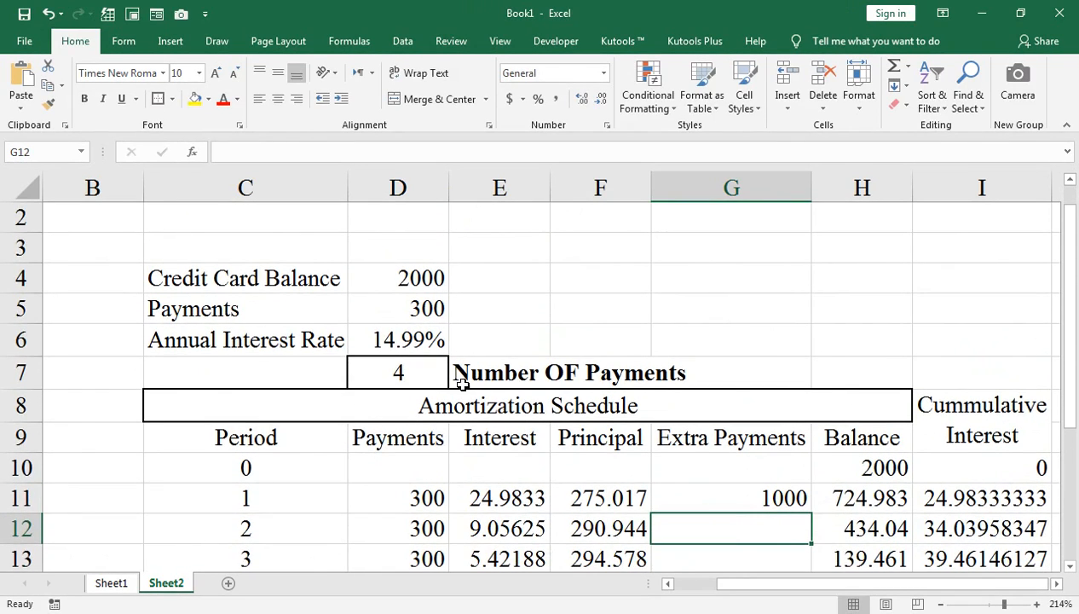
scroll(283, 457, "down", 1)
scroll(638, 421, "up", 1)
left_click(364, 537)
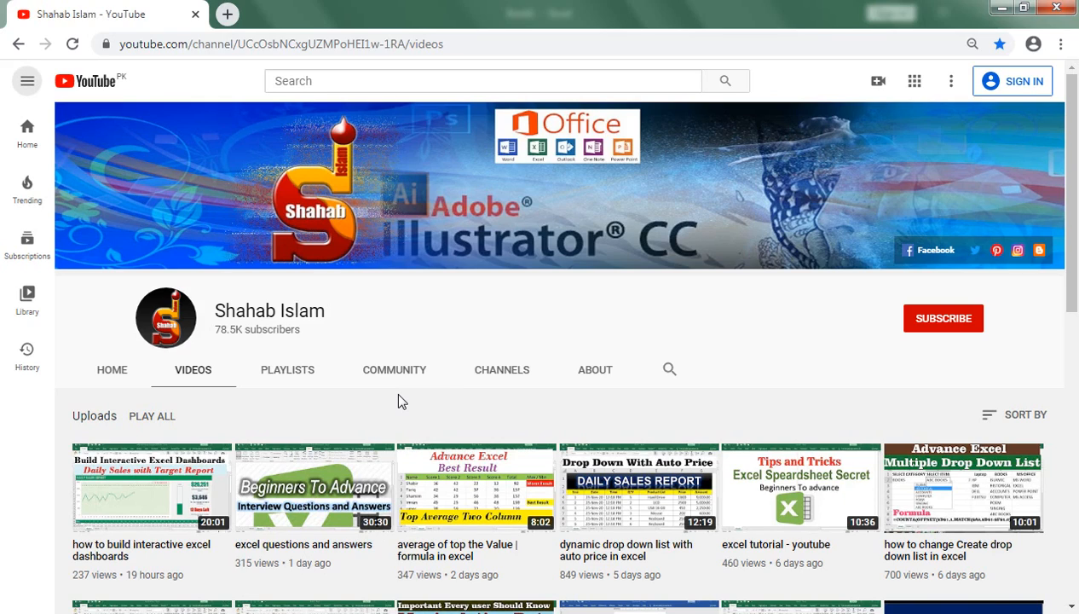